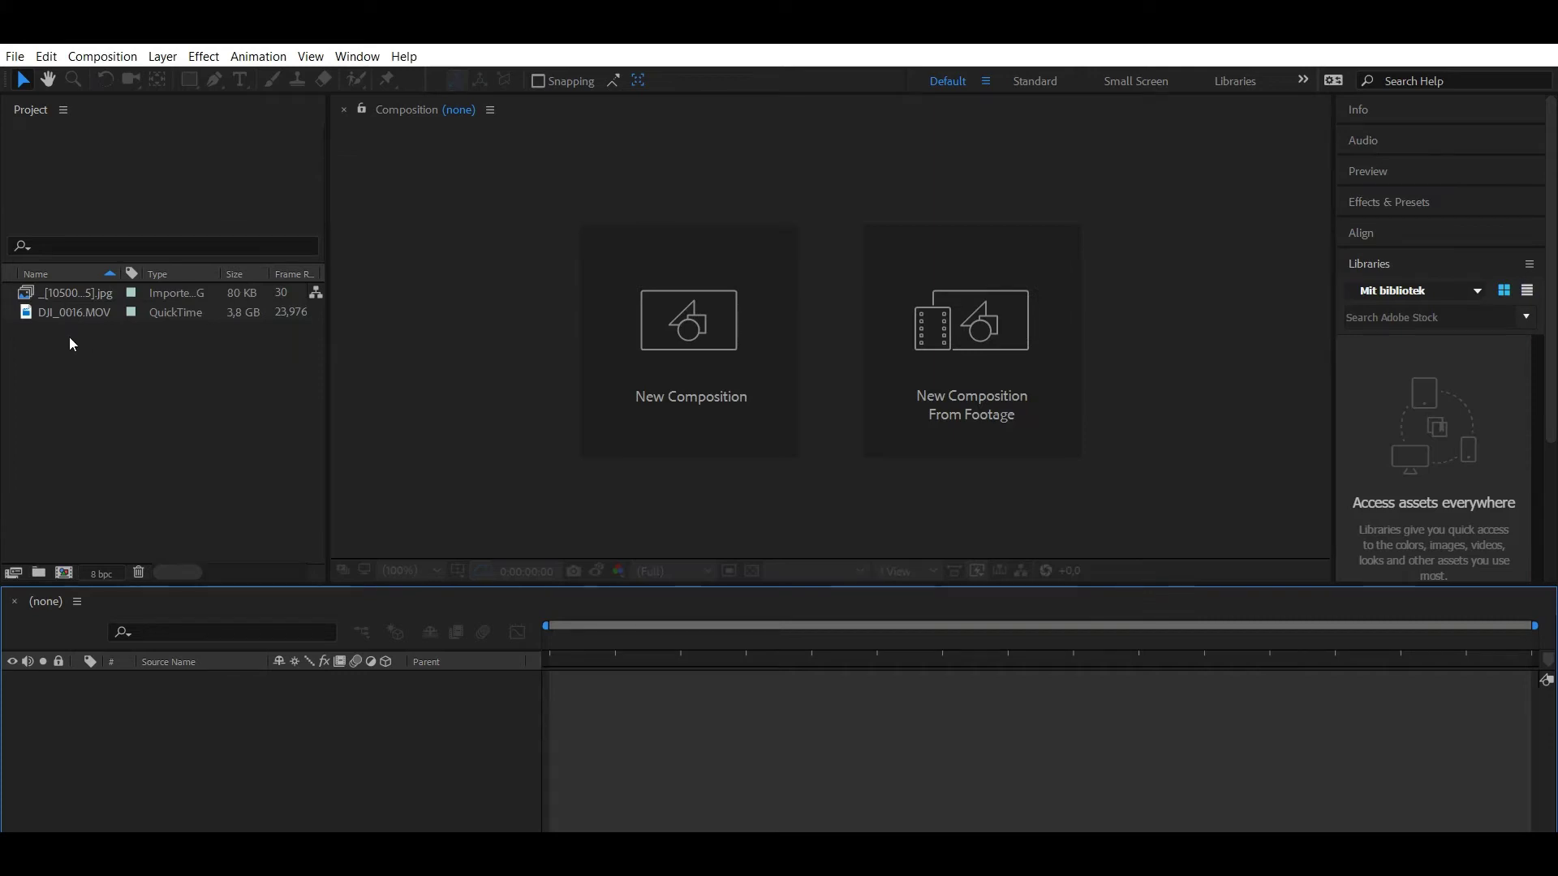
- Create a composition from the DJI_0016.MOV footage
click(101, 334)
click(85, 320)
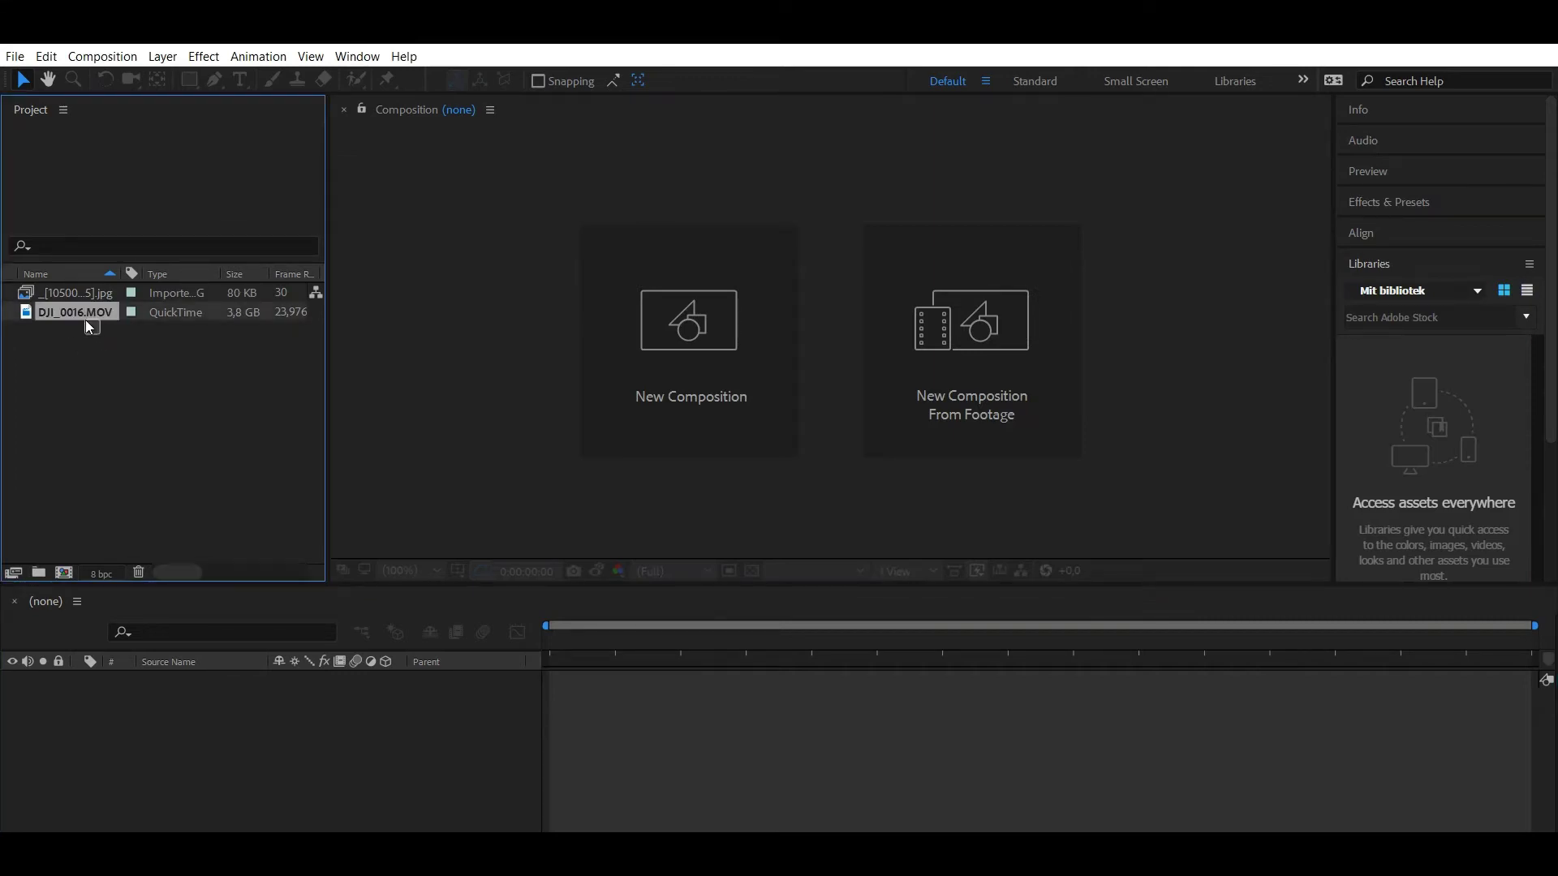
drag(74, 317, 607, 718)
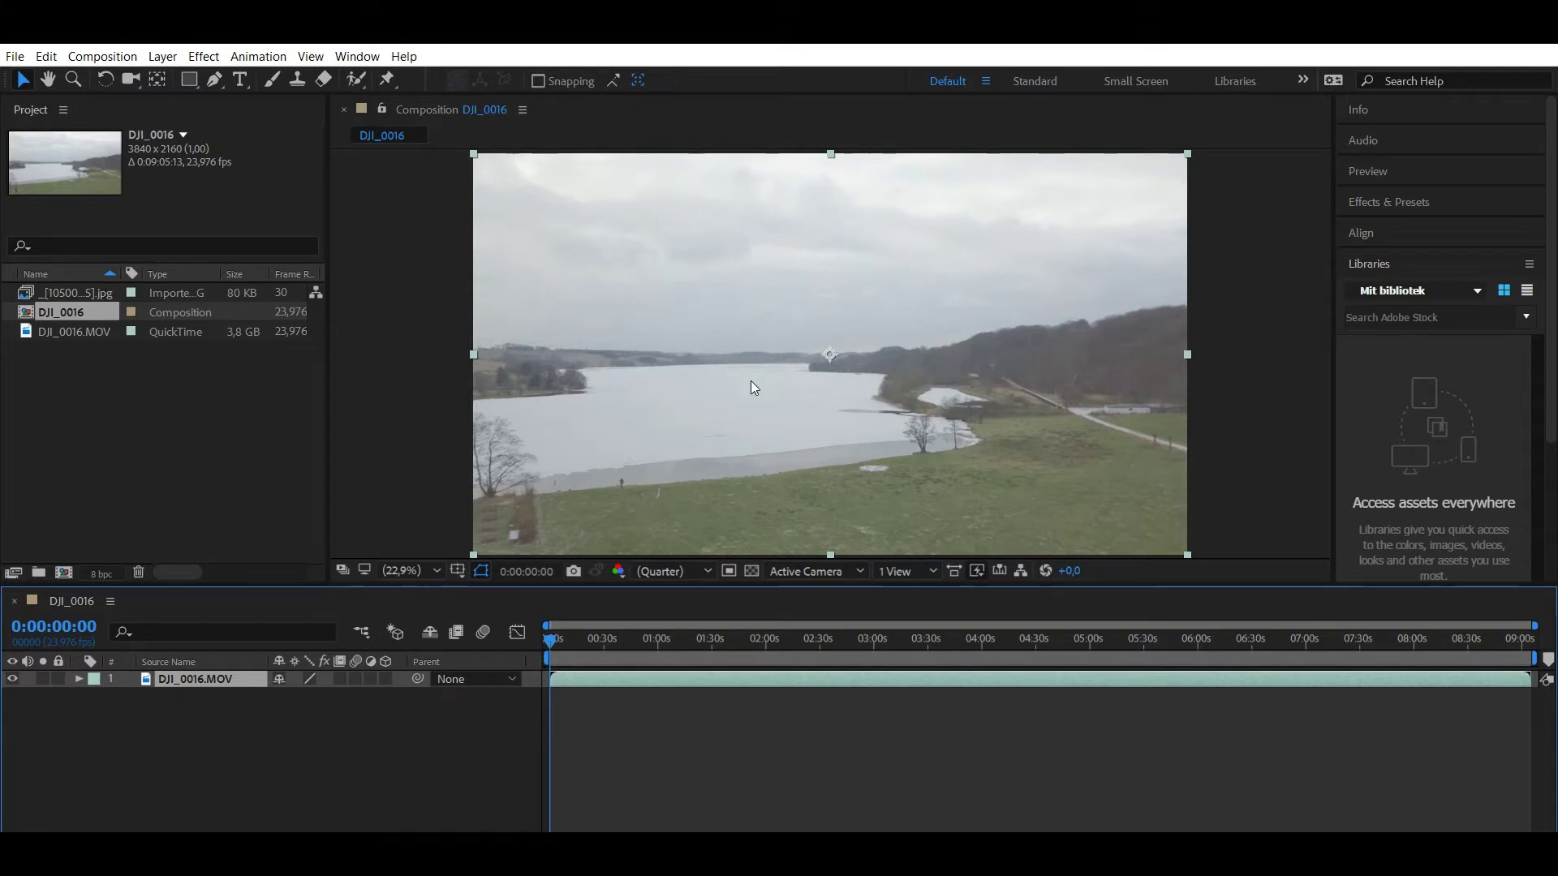
- Locate the jetty shot in the video and add the cloud JPG sequence beneath the video layer
click(870, 637)
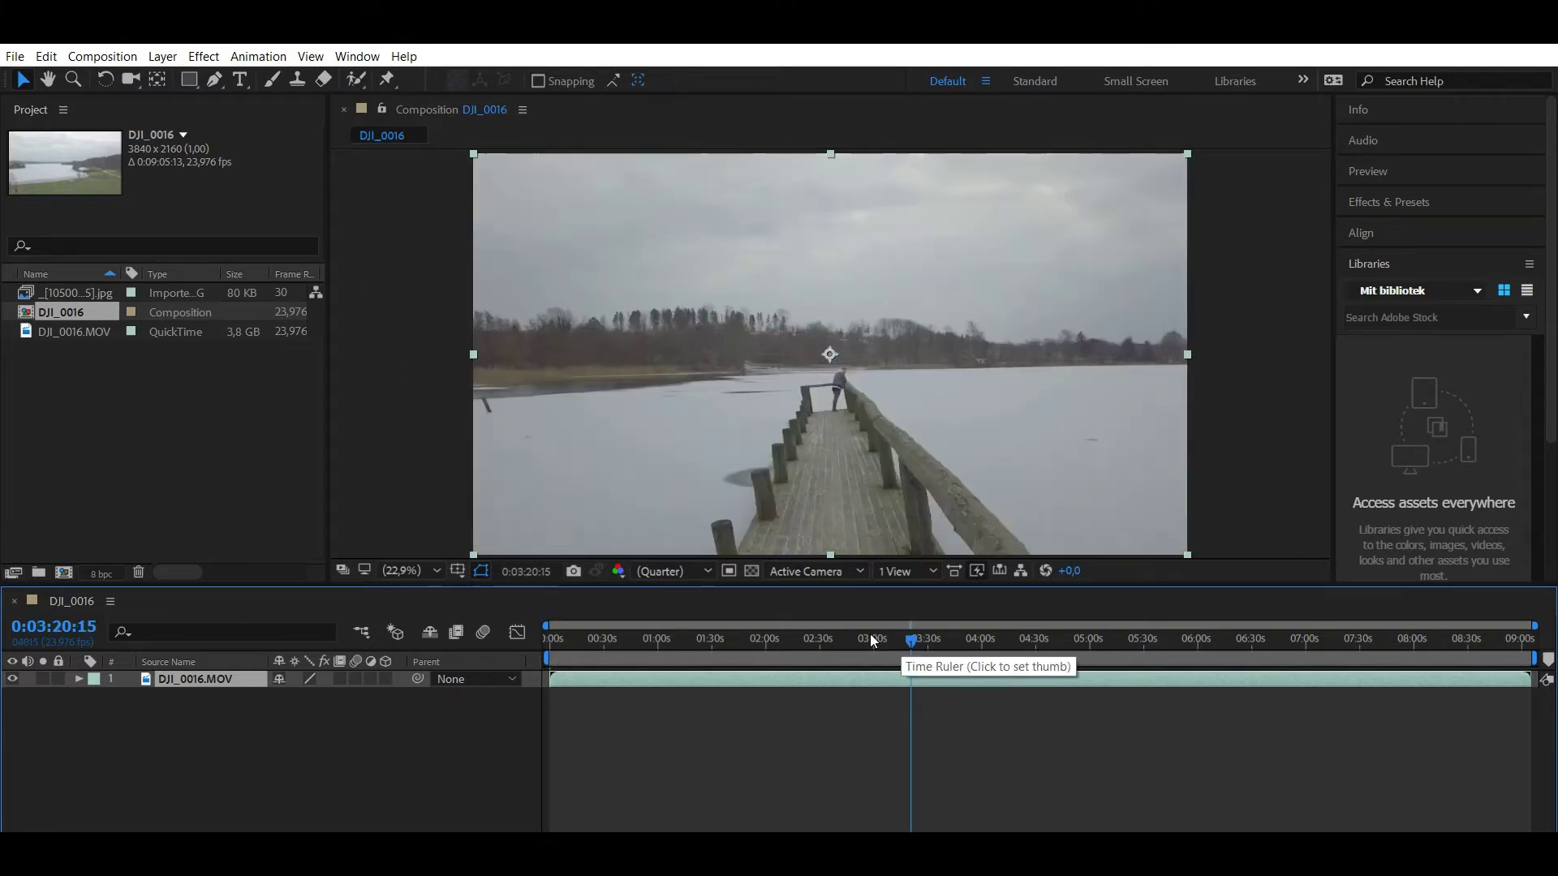
click(836, 639)
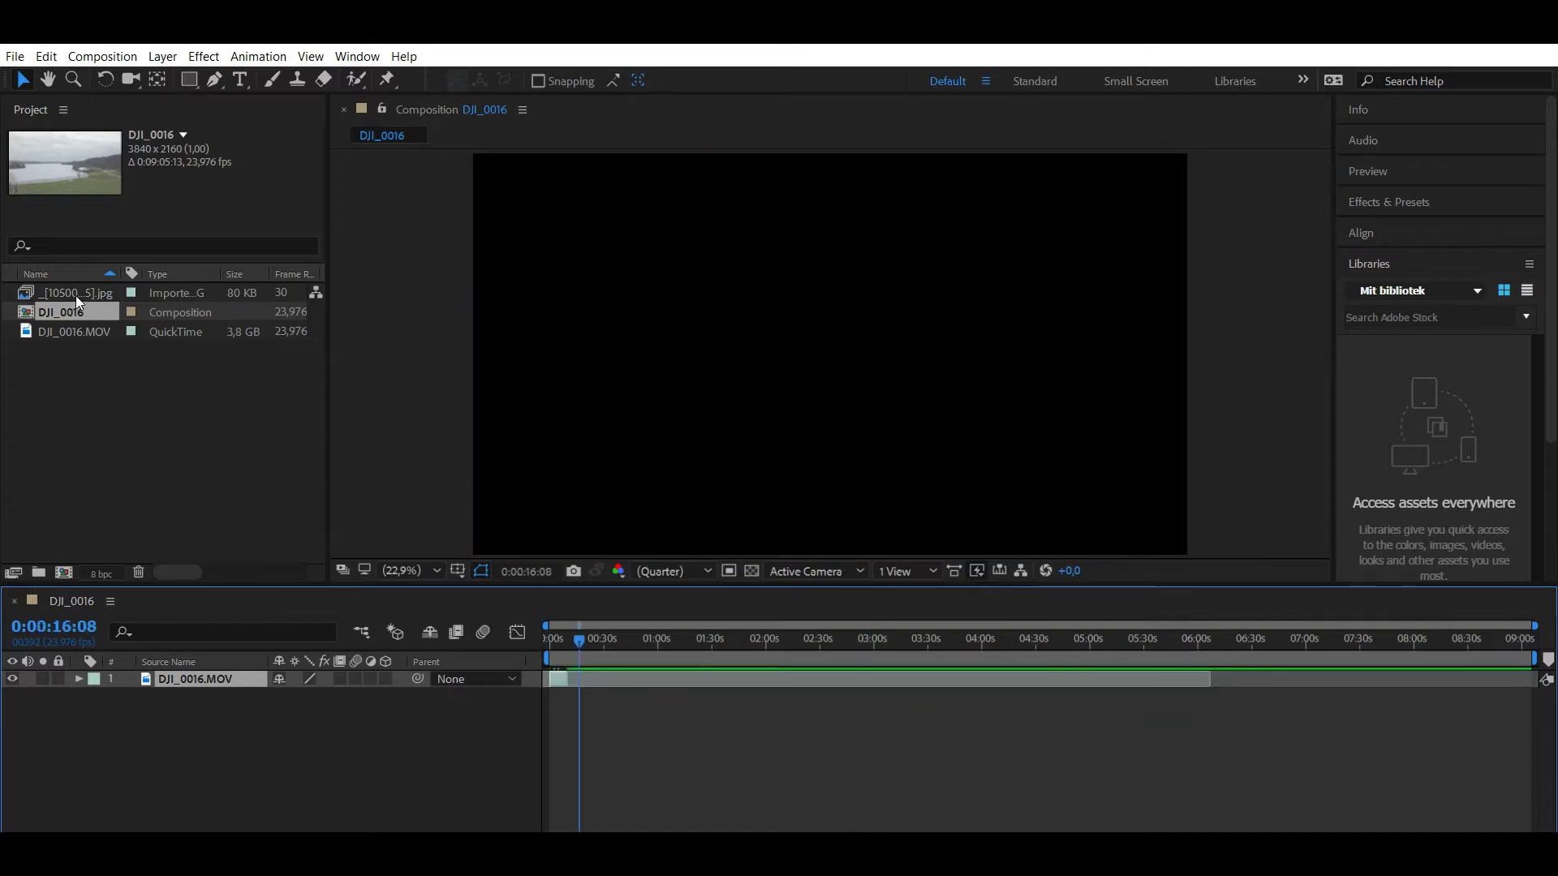
drag(75, 296, 575, 696)
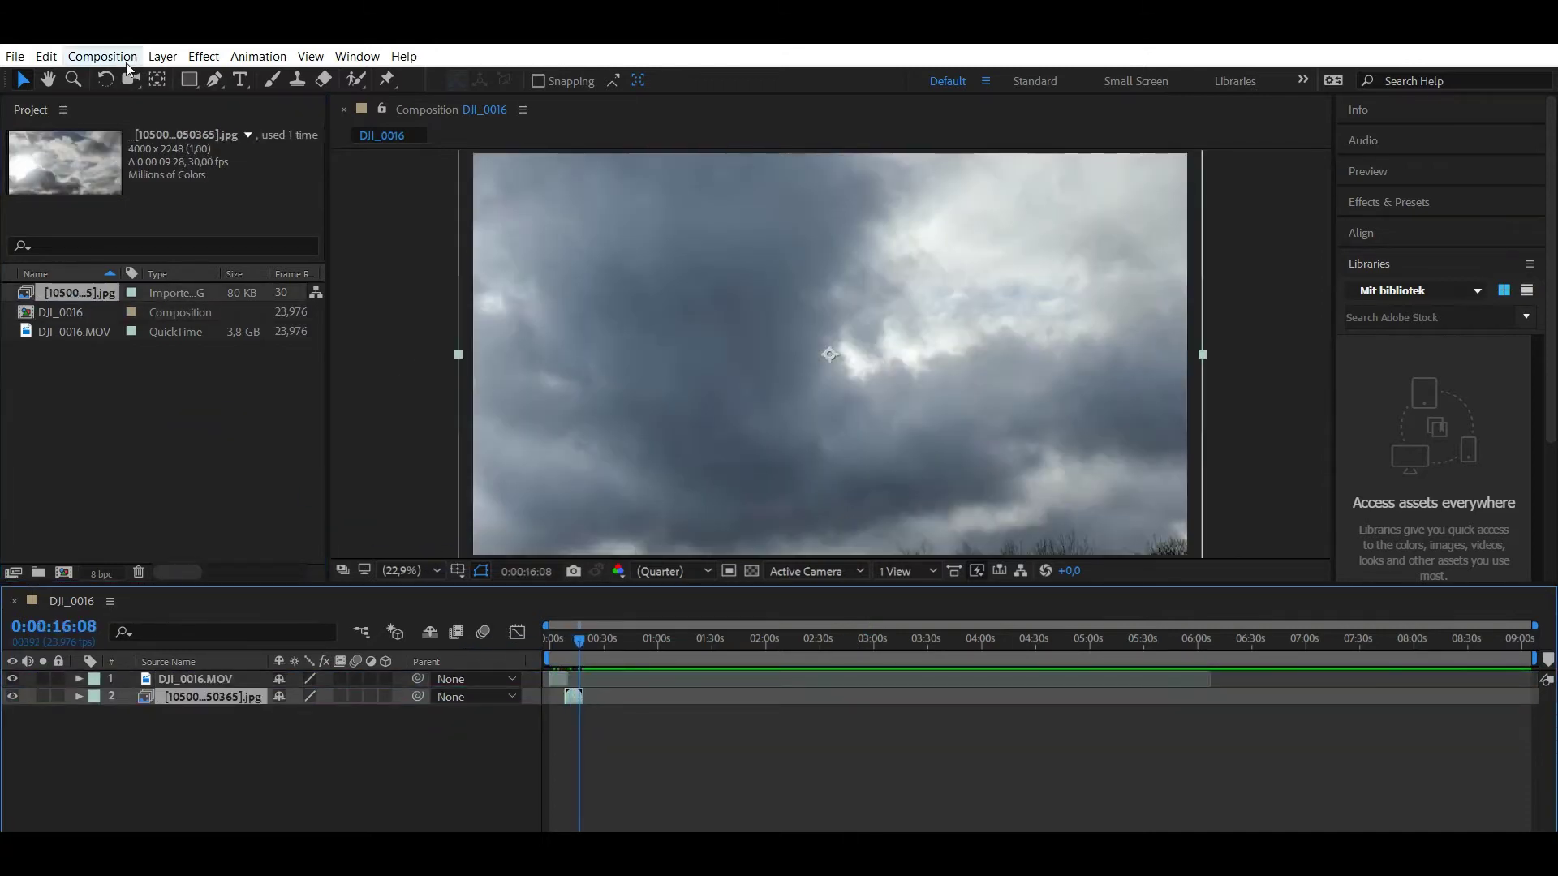
- Set the composition duration to 0:00:20:13
click(113, 57)
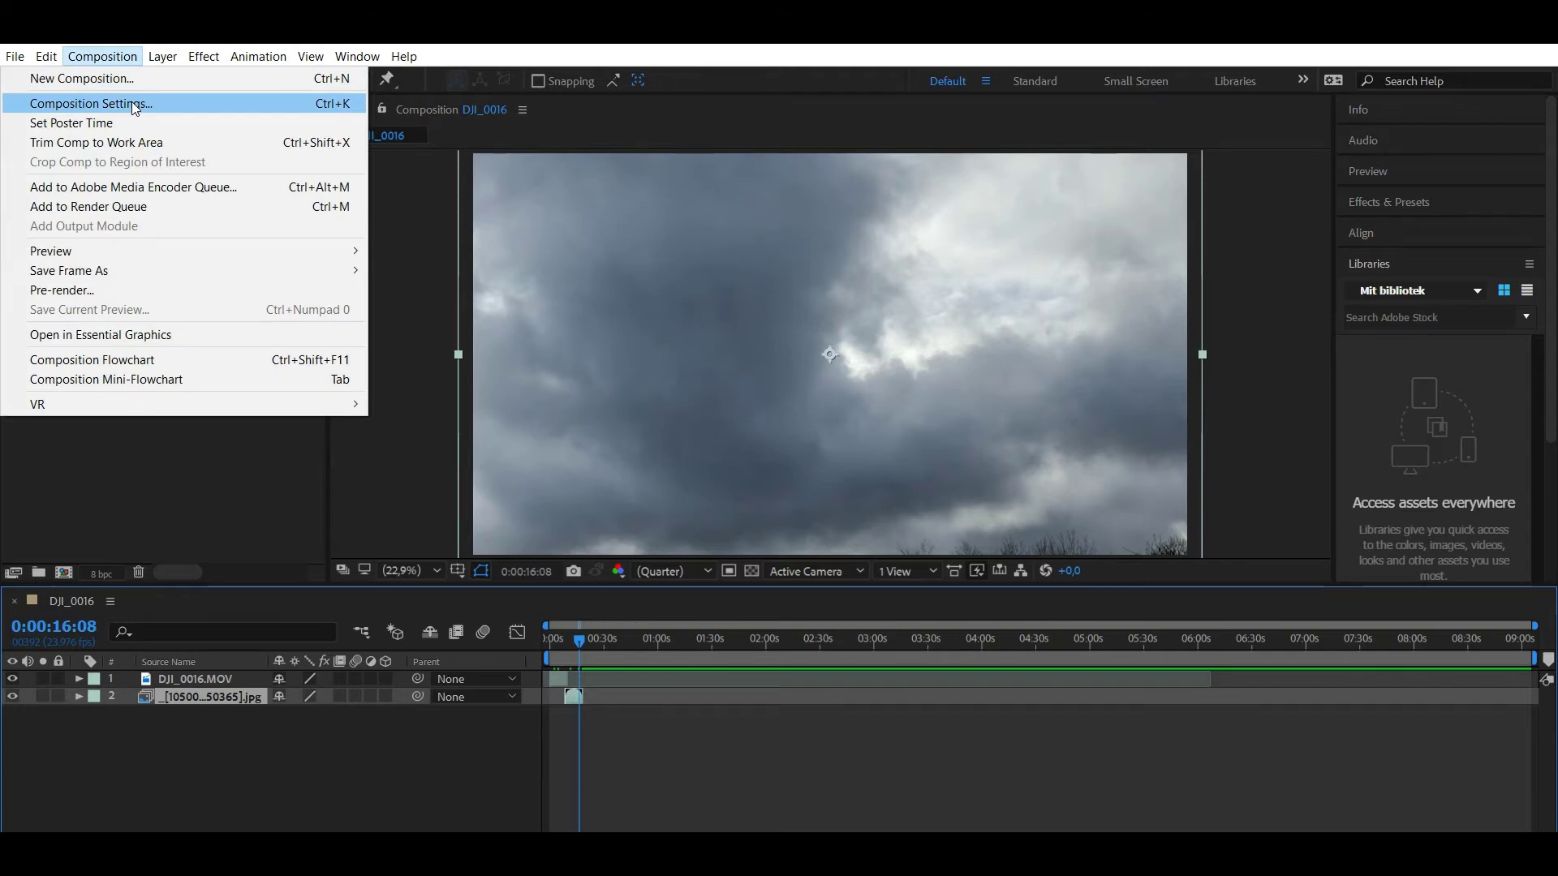
click(132, 103)
click(302, 486)
key(BackSpace)
text(0:00:20:13)
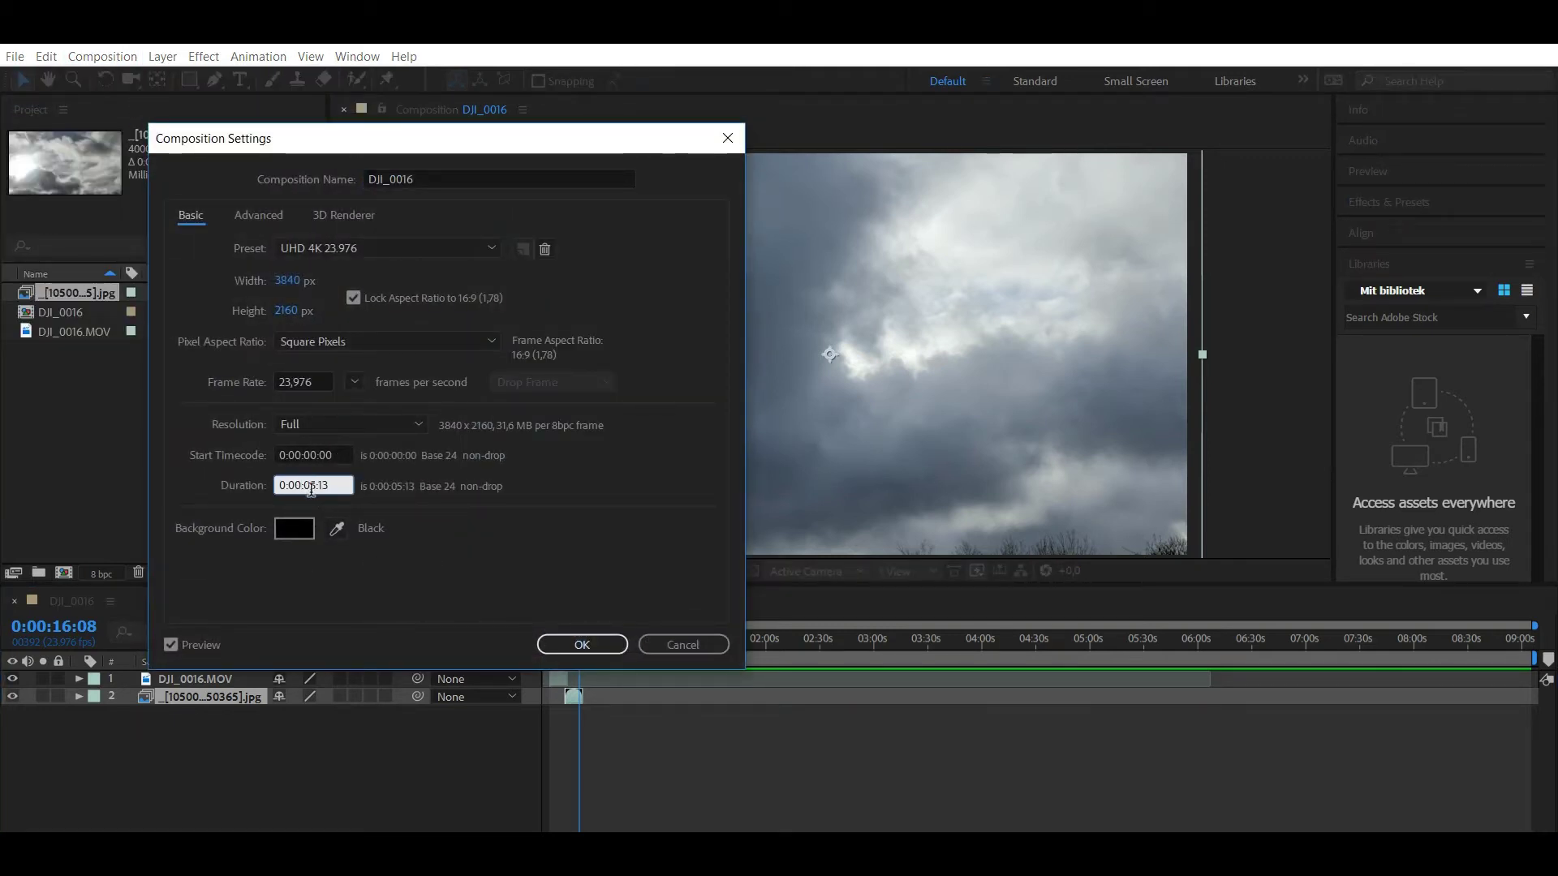
key(Return)
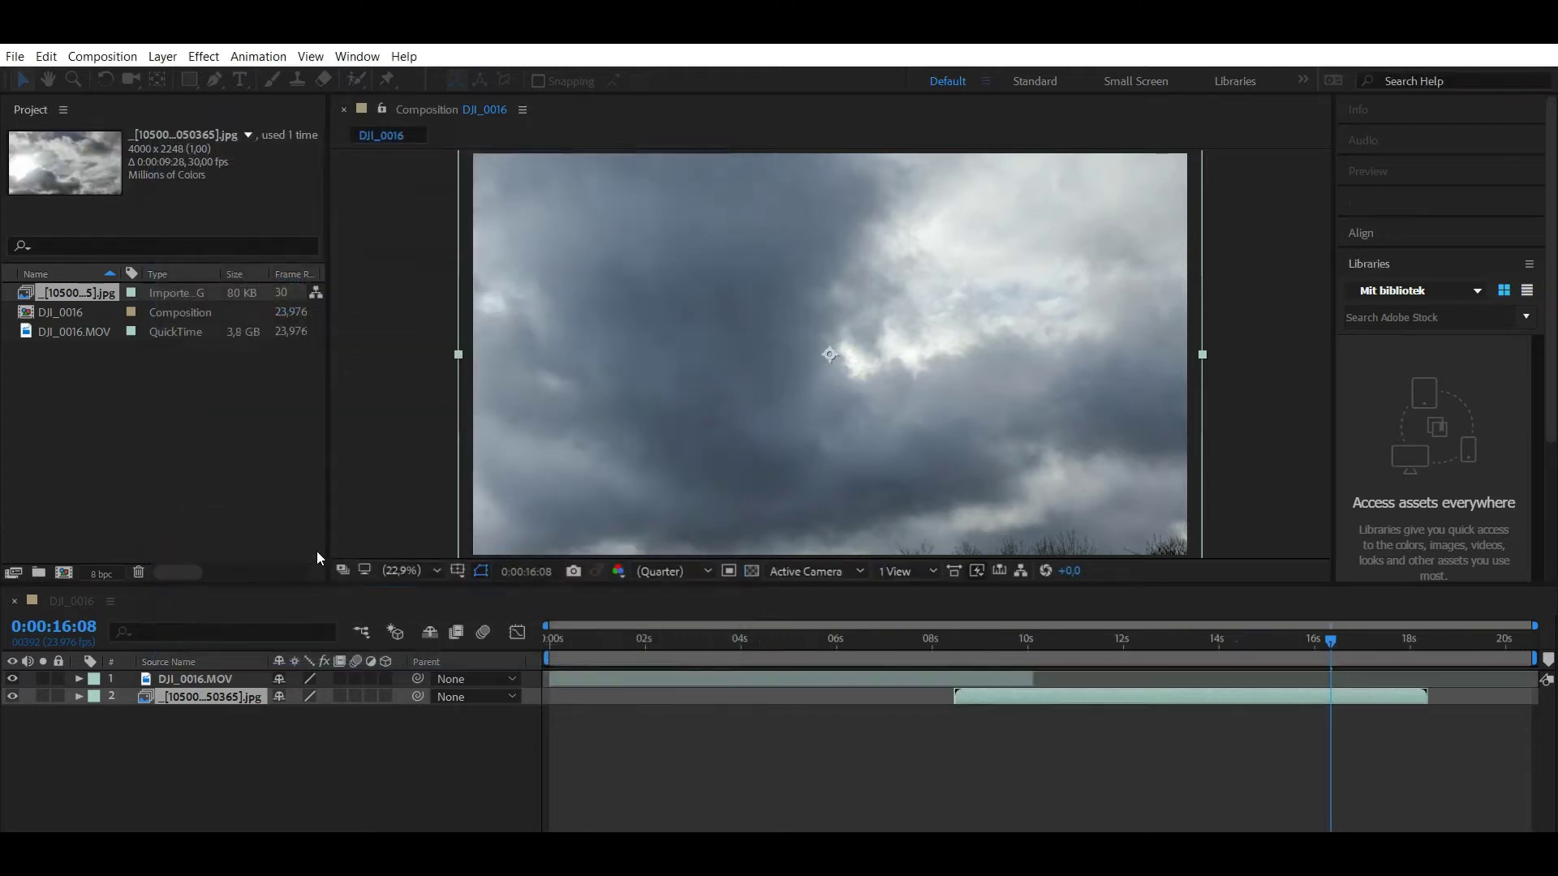
- Return to the first frame and open the DJI_0016.MOV layer for editing with the Roto Brush tool
click(551, 643)
drag(551, 645, 592, 639)
click(641, 640)
click(556, 640)
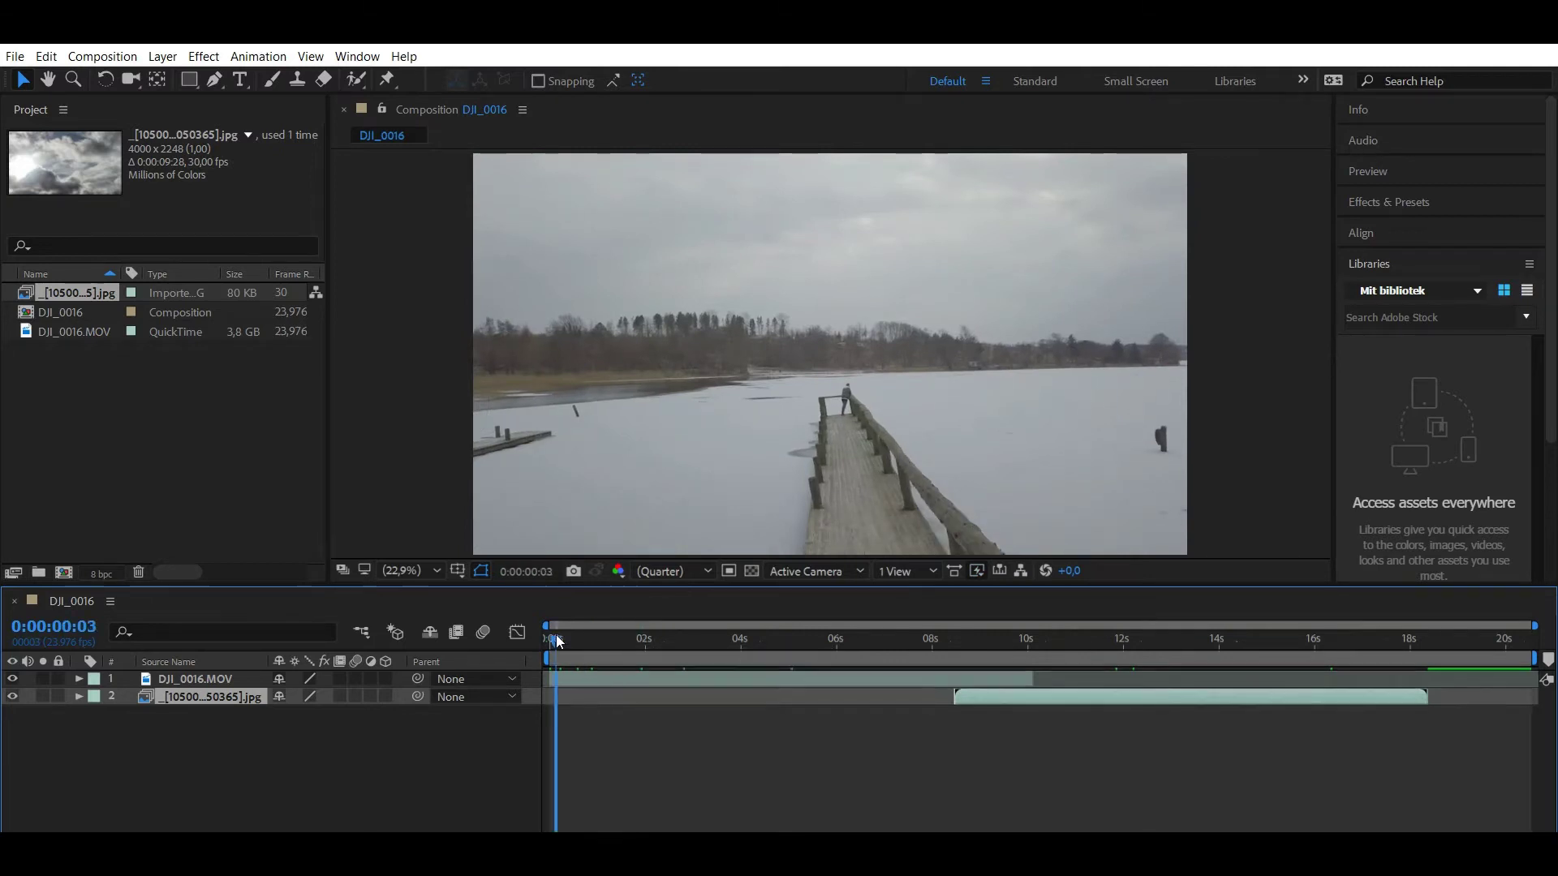
click(558, 676)
drag(559, 646, 547, 644)
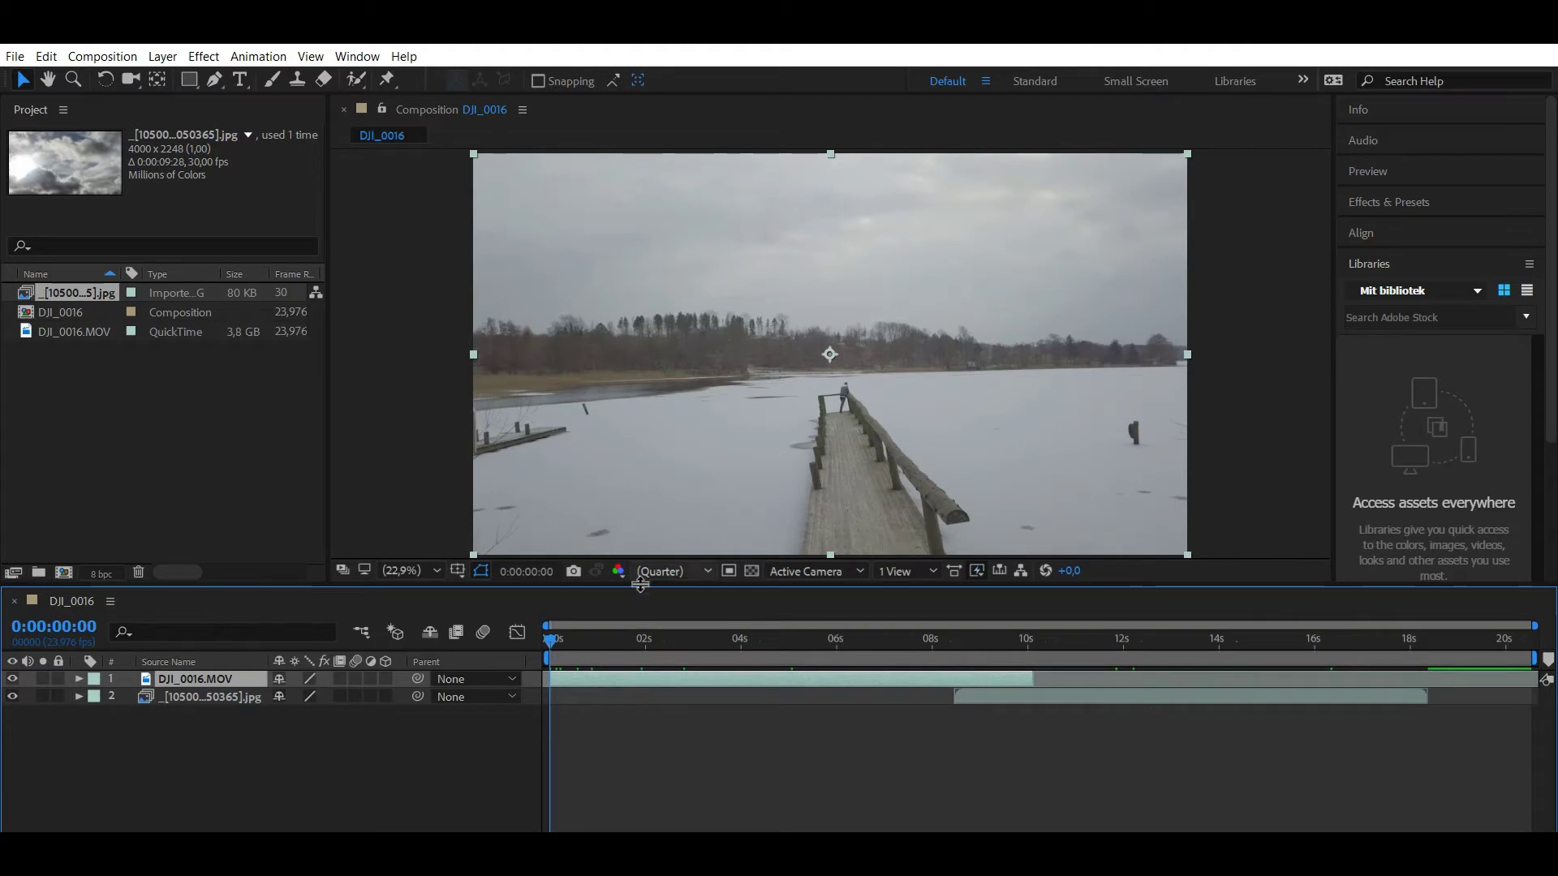
click(357, 82)
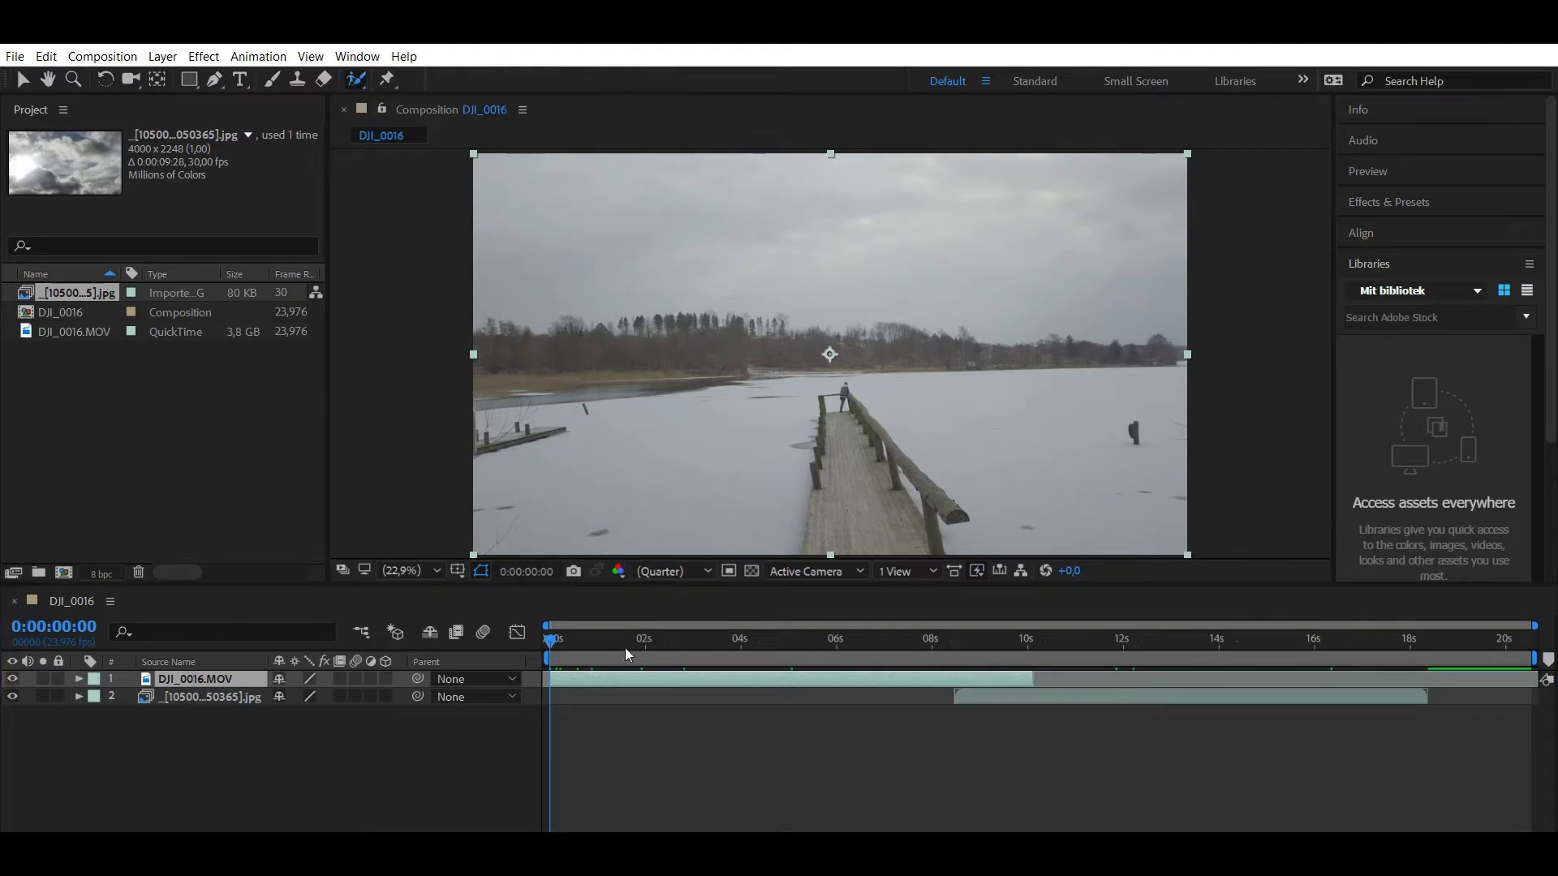
double_click(582, 678)
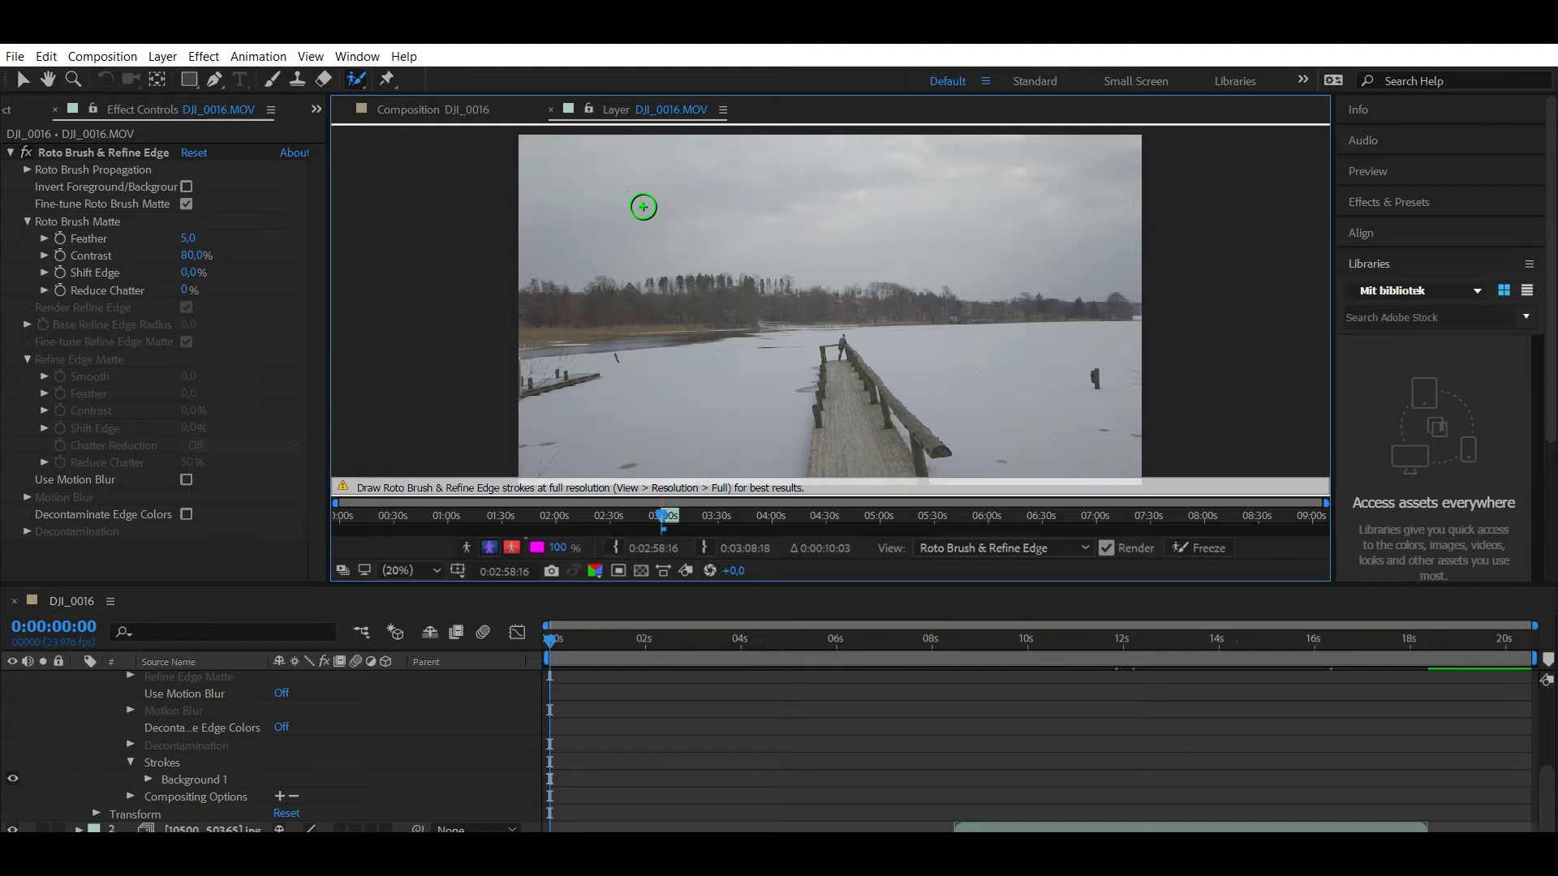
- Paint the sky above the treeline as Roto Brush foreground on the first frame, cleaning up the selection's edge
mouse_move(629, 205)
mouse_down()
mouse_move(899, 167)
mouse_move(1025, 221)
mouse_up()
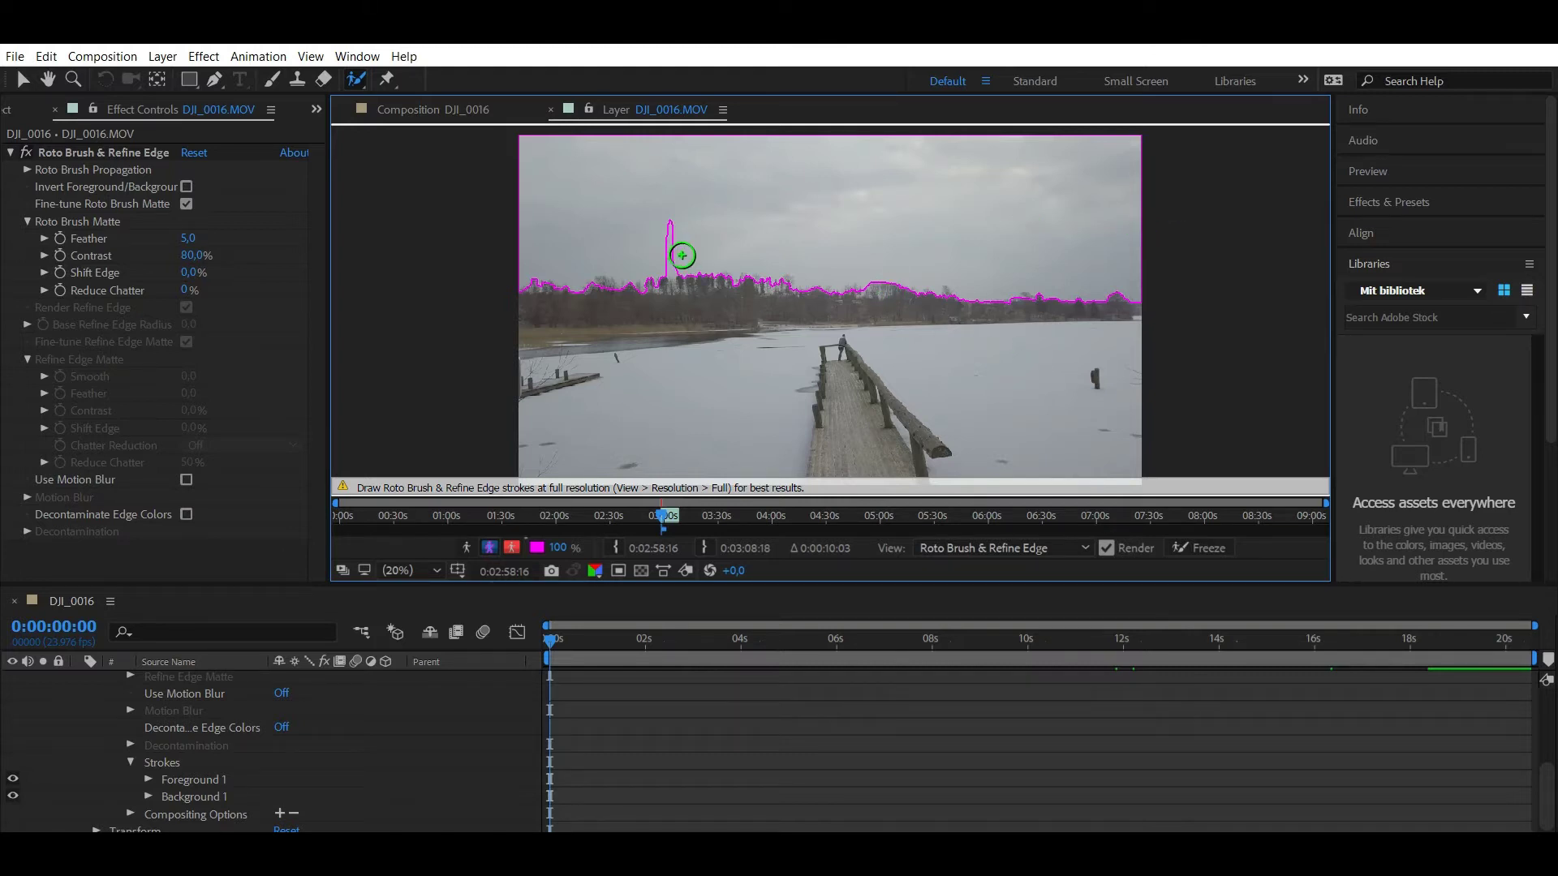
mouse_move(640, 259)
mouse_down()
mouse_move(706, 254)
mouse_move(700, 222)
mouse_up()
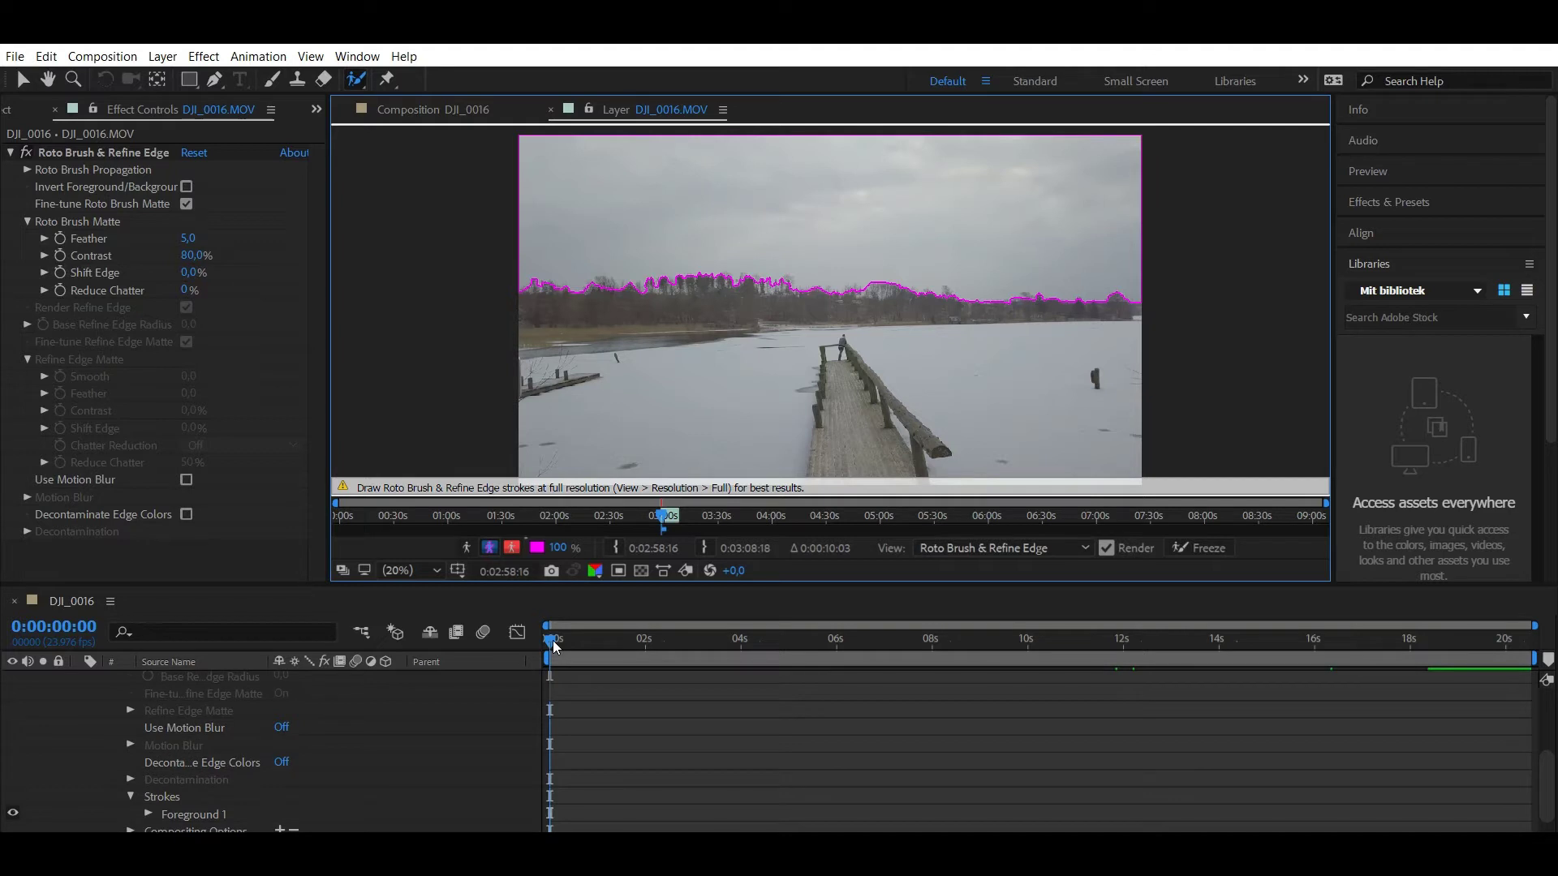
key(space)
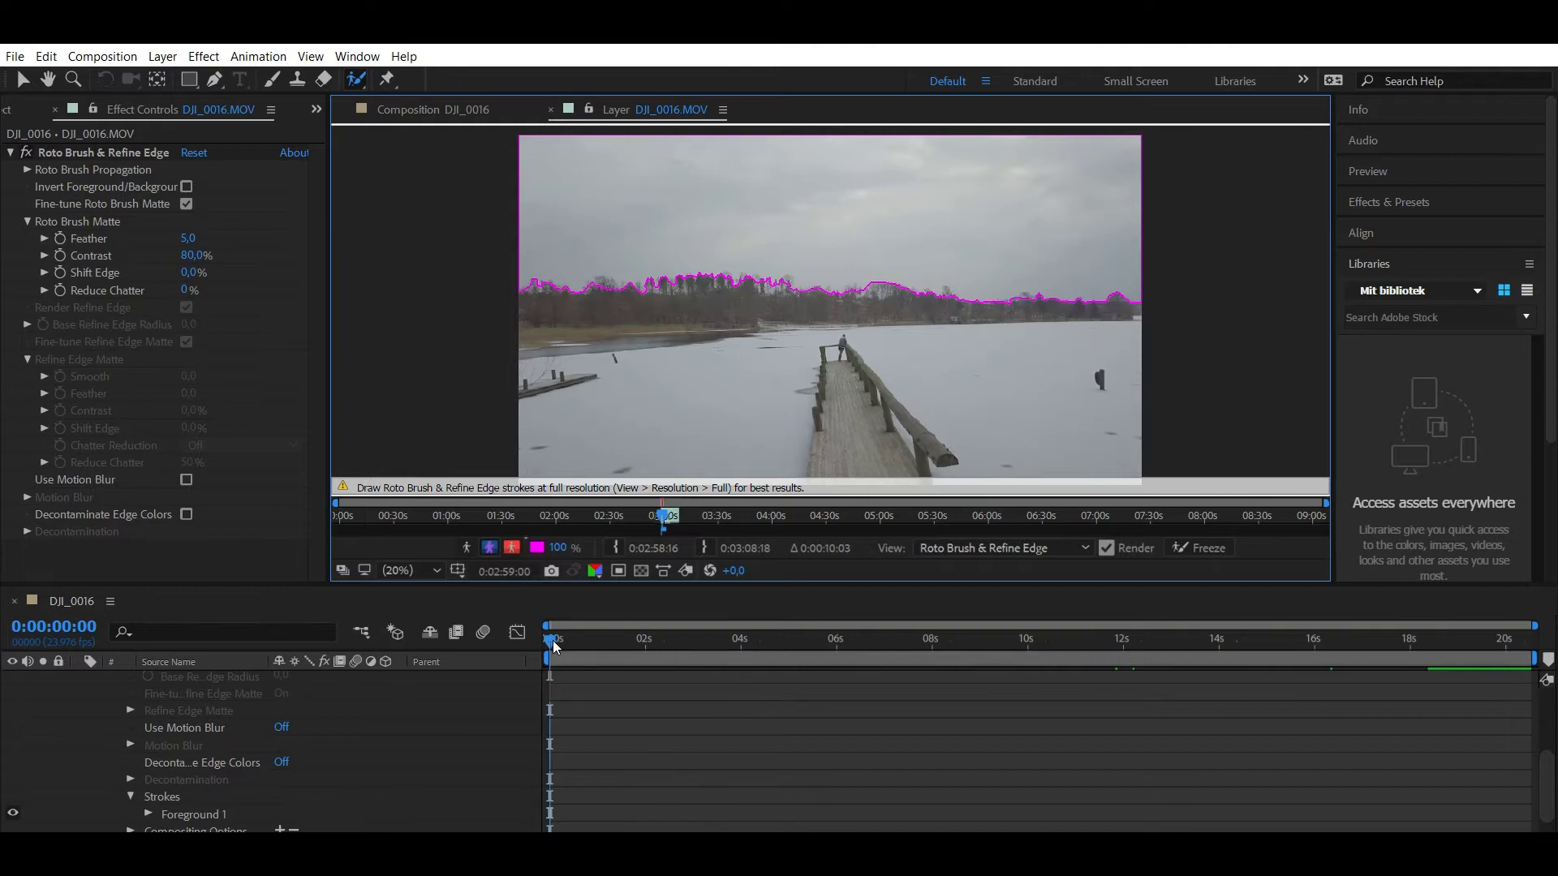
- Repaint the sky as Roto Brush foreground at 0:00:00:20 and 0:00:01:15
drag(555, 643, 591, 643)
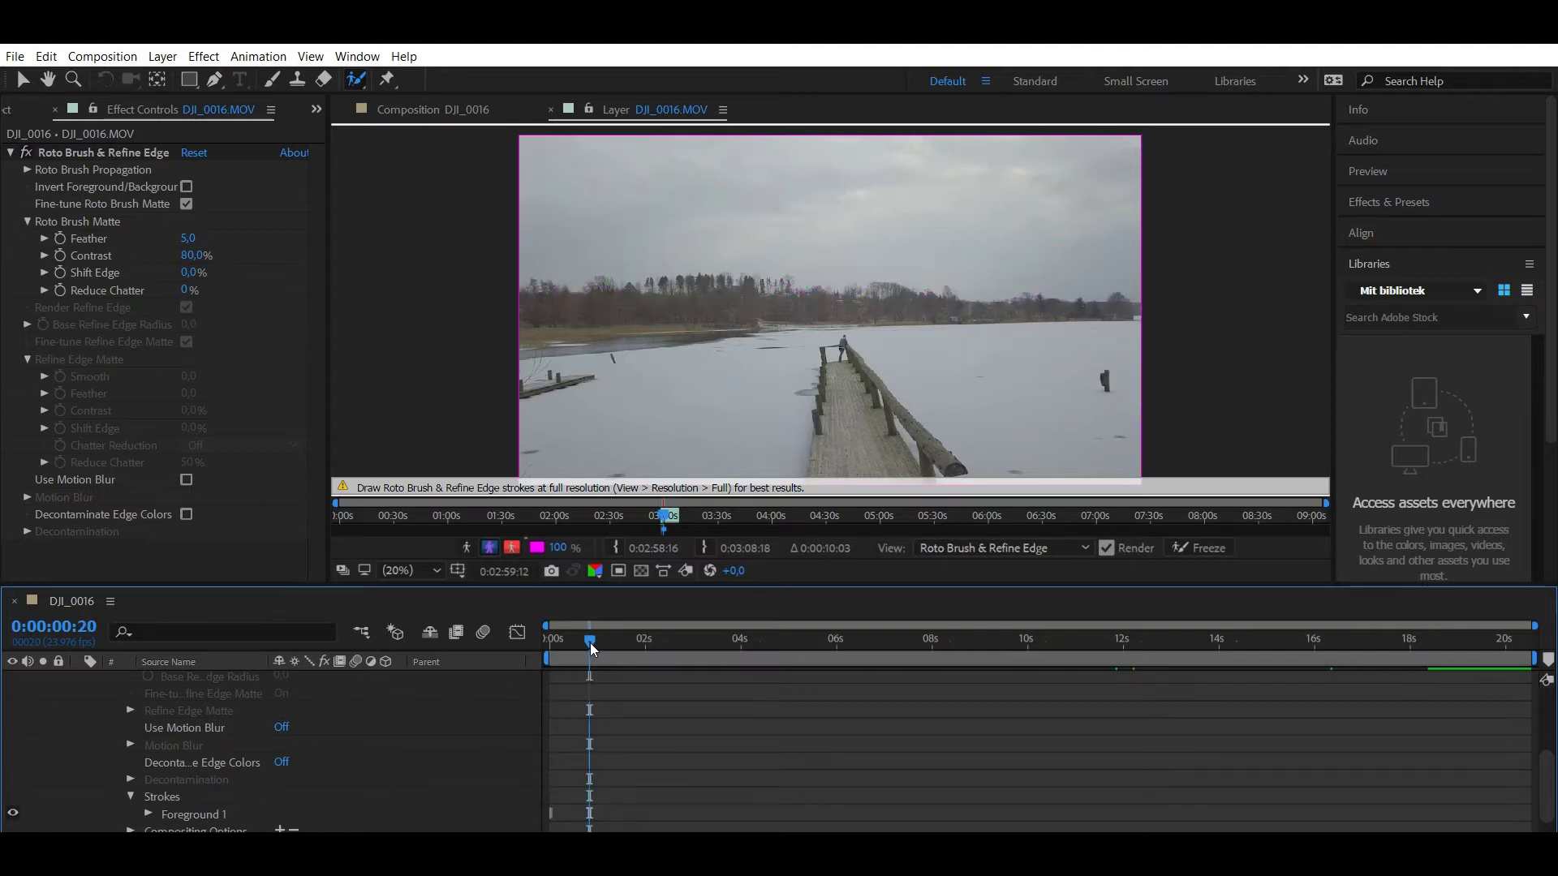
drag(617, 224, 1047, 203)
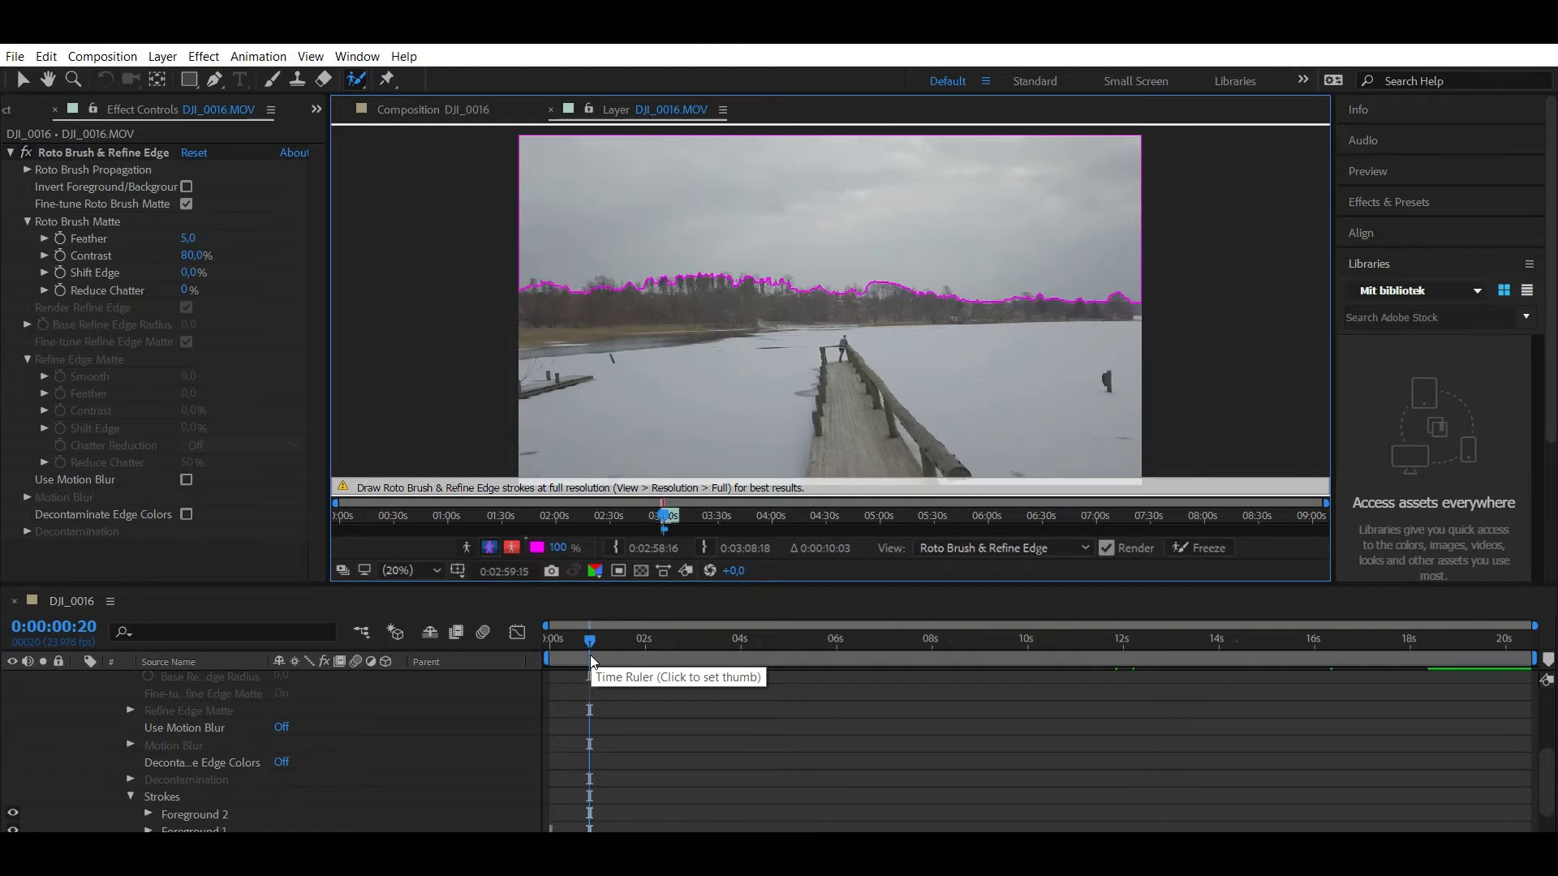
drag(591, 655, 628, 643)
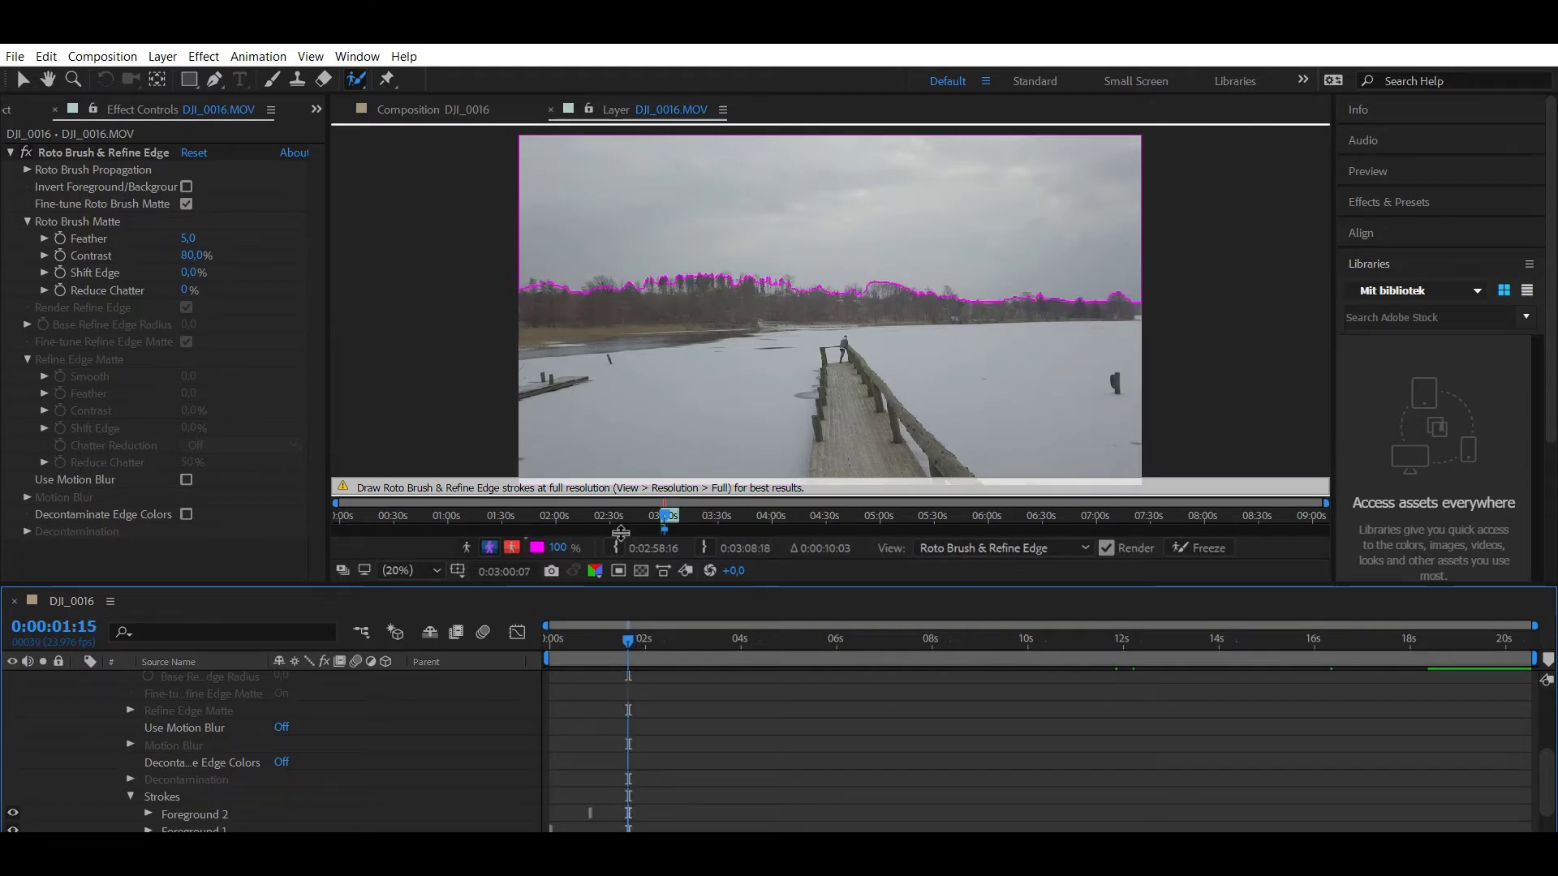
drag(672, 216, 905, 222)
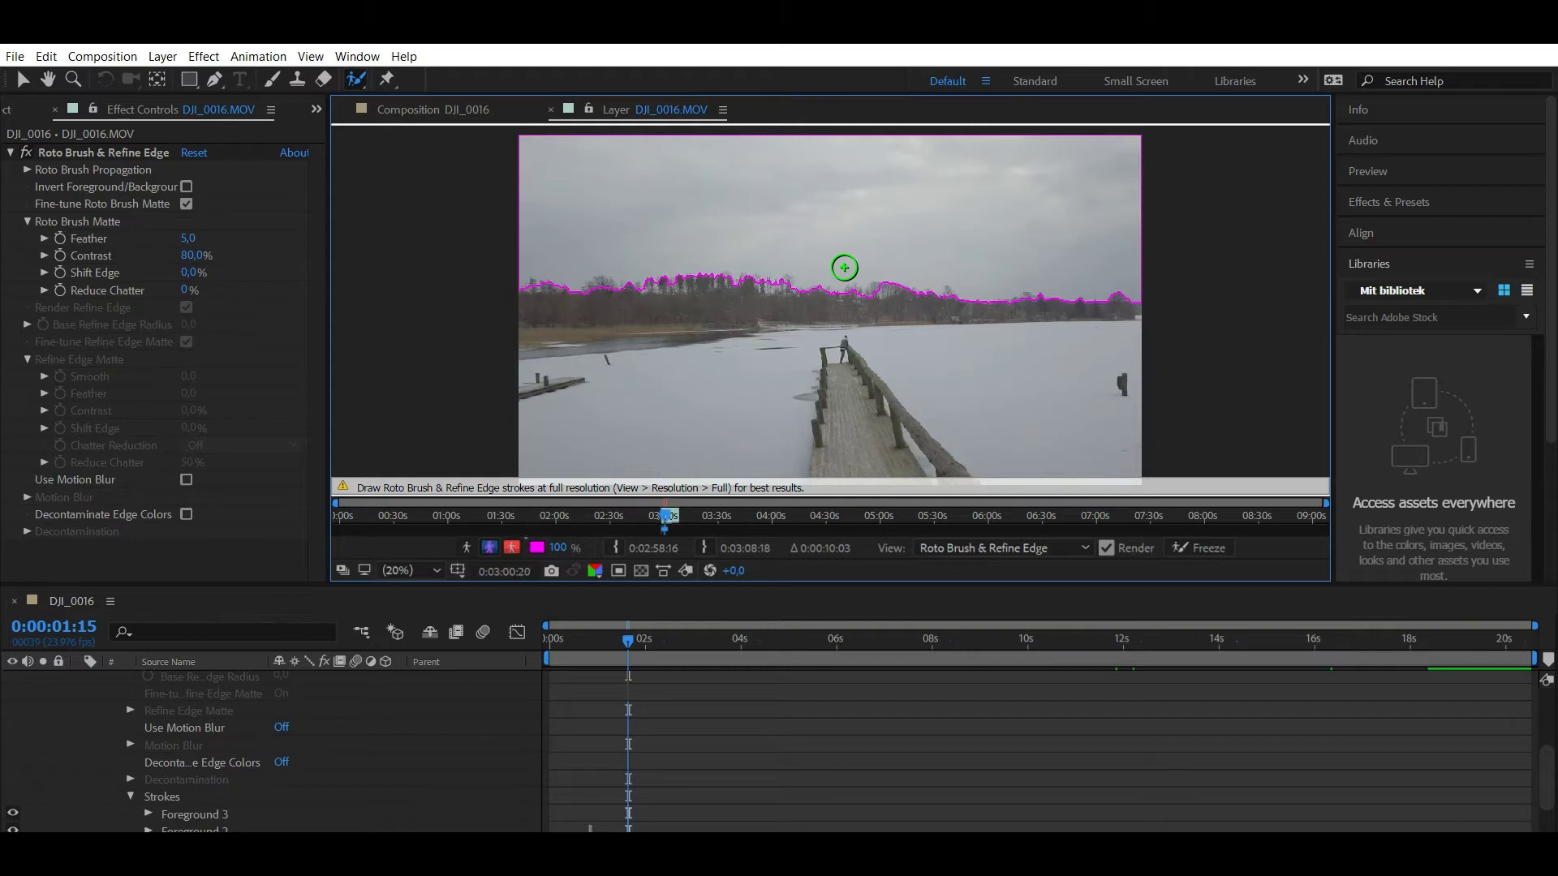
key(space)
- Repaint the sky as Roto Brush foreground at 0:00:02:11 and 0:00:03:07
drag(620, 638, 672, 641)
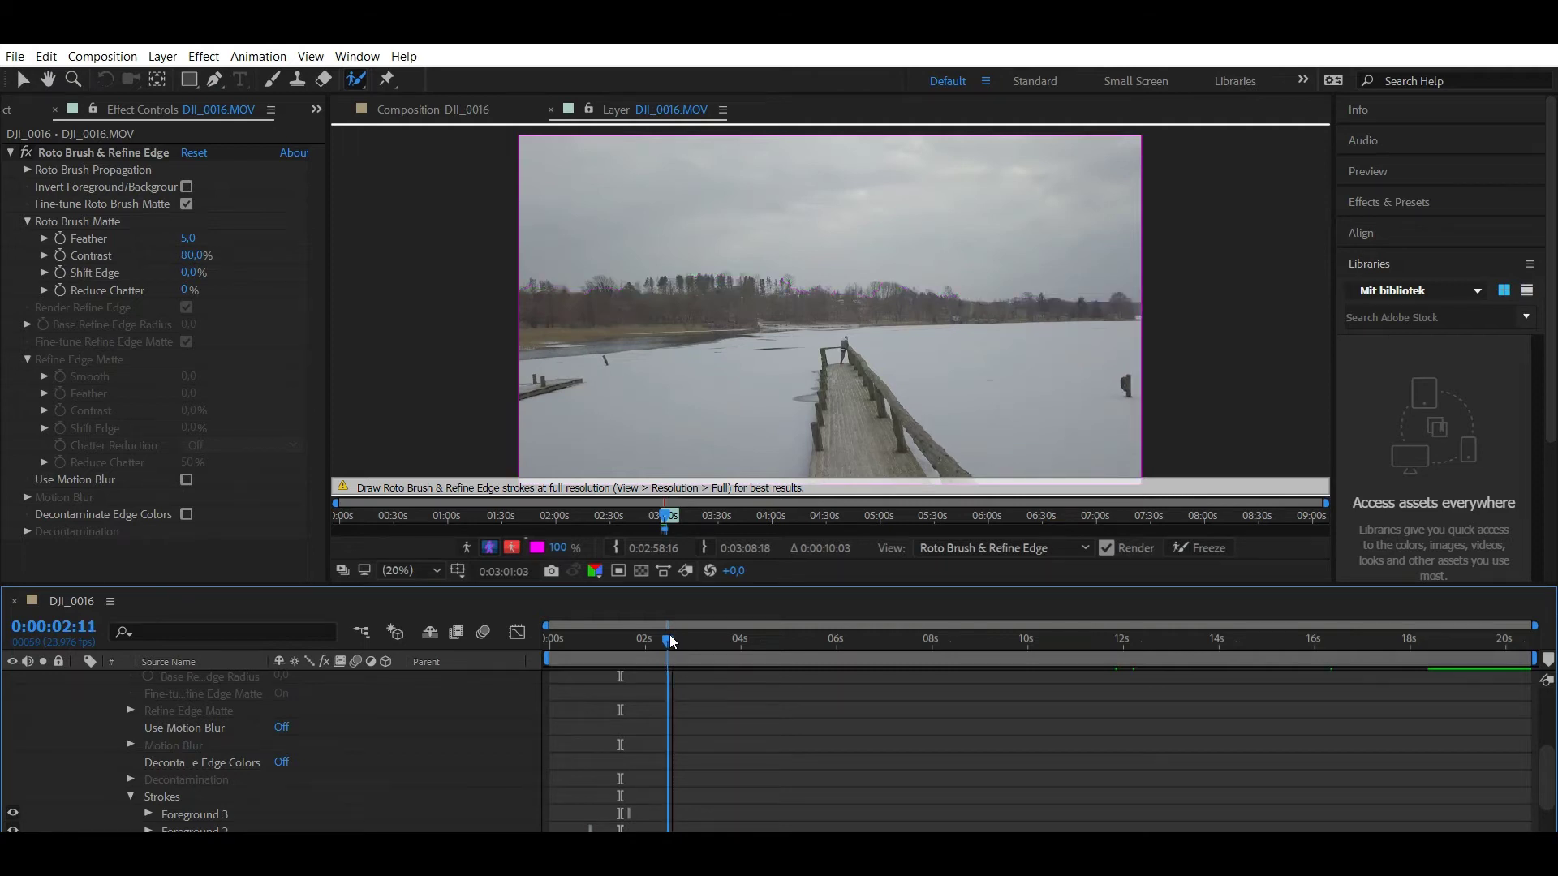
mouse_move(679, 215)
mouse_down()
mouse_move(898, 202)
mouse_move(935, 183)
mouse_move(1003, 220)
mouse_up()
key(space)
drag(709, 645, 704, 649)
drag(647, 217, 978, 228)
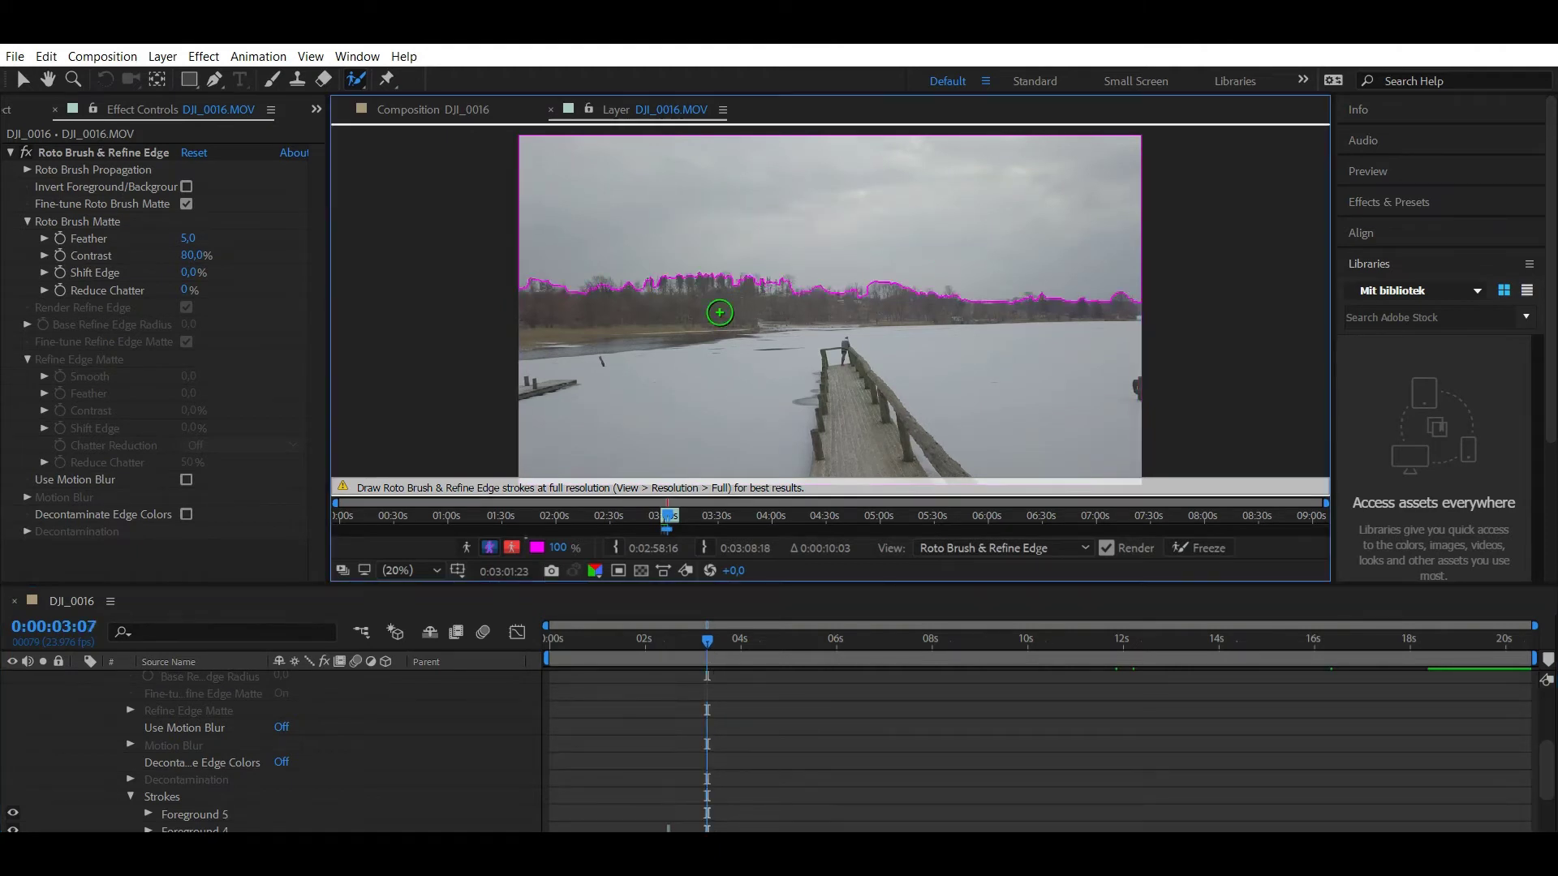
- Check the sky selection between 0:00:03:22 and 0:00:04:03
click(747, 641)
drag(747, 643, 748, 642)
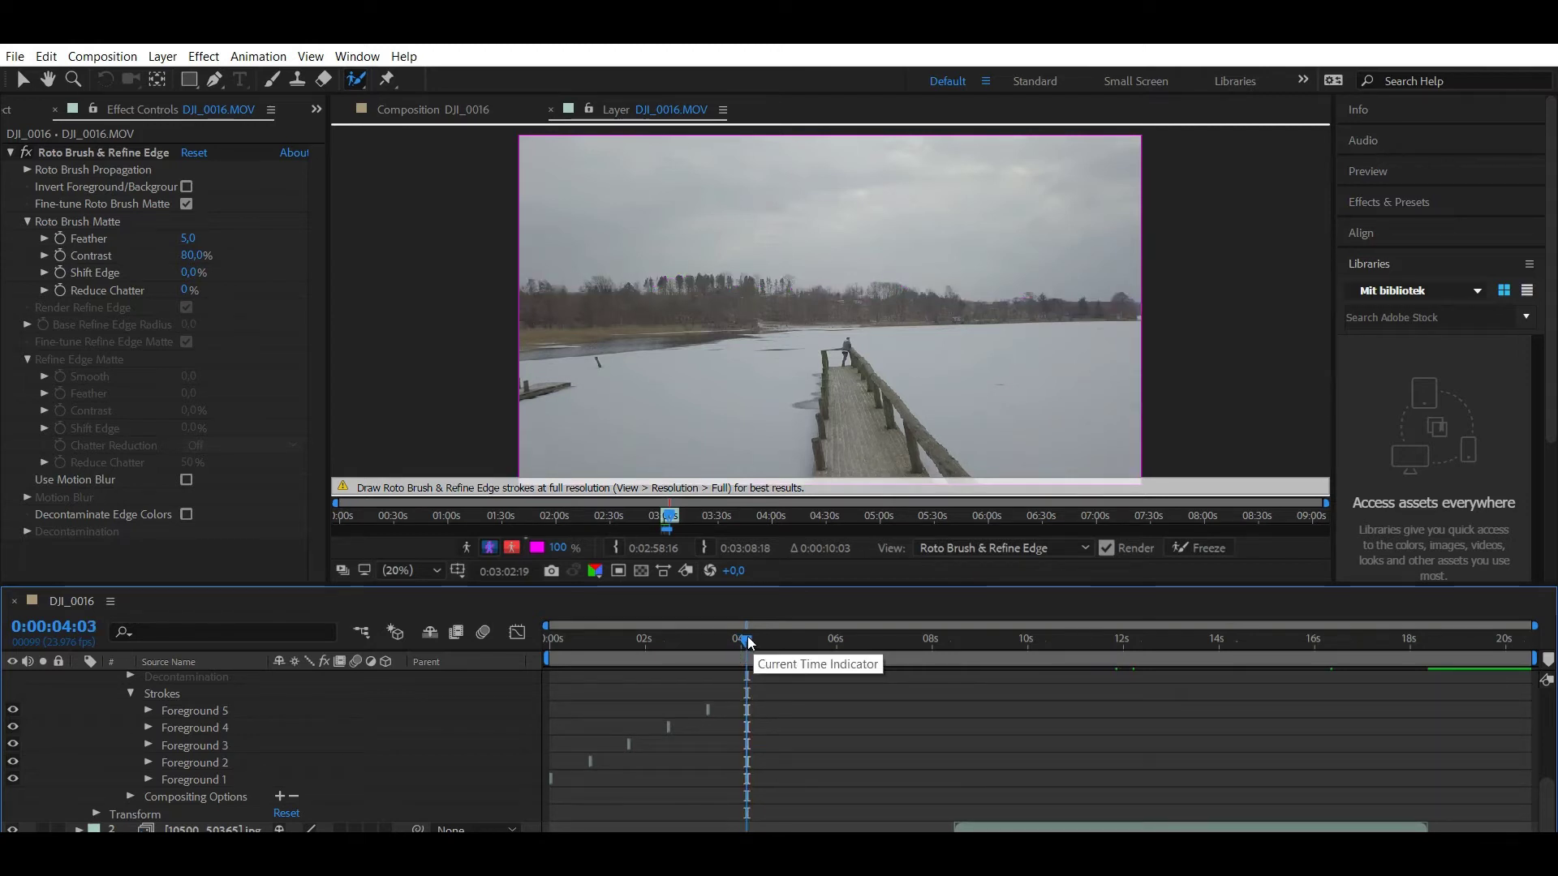
drag(742, 640, 738, 640)
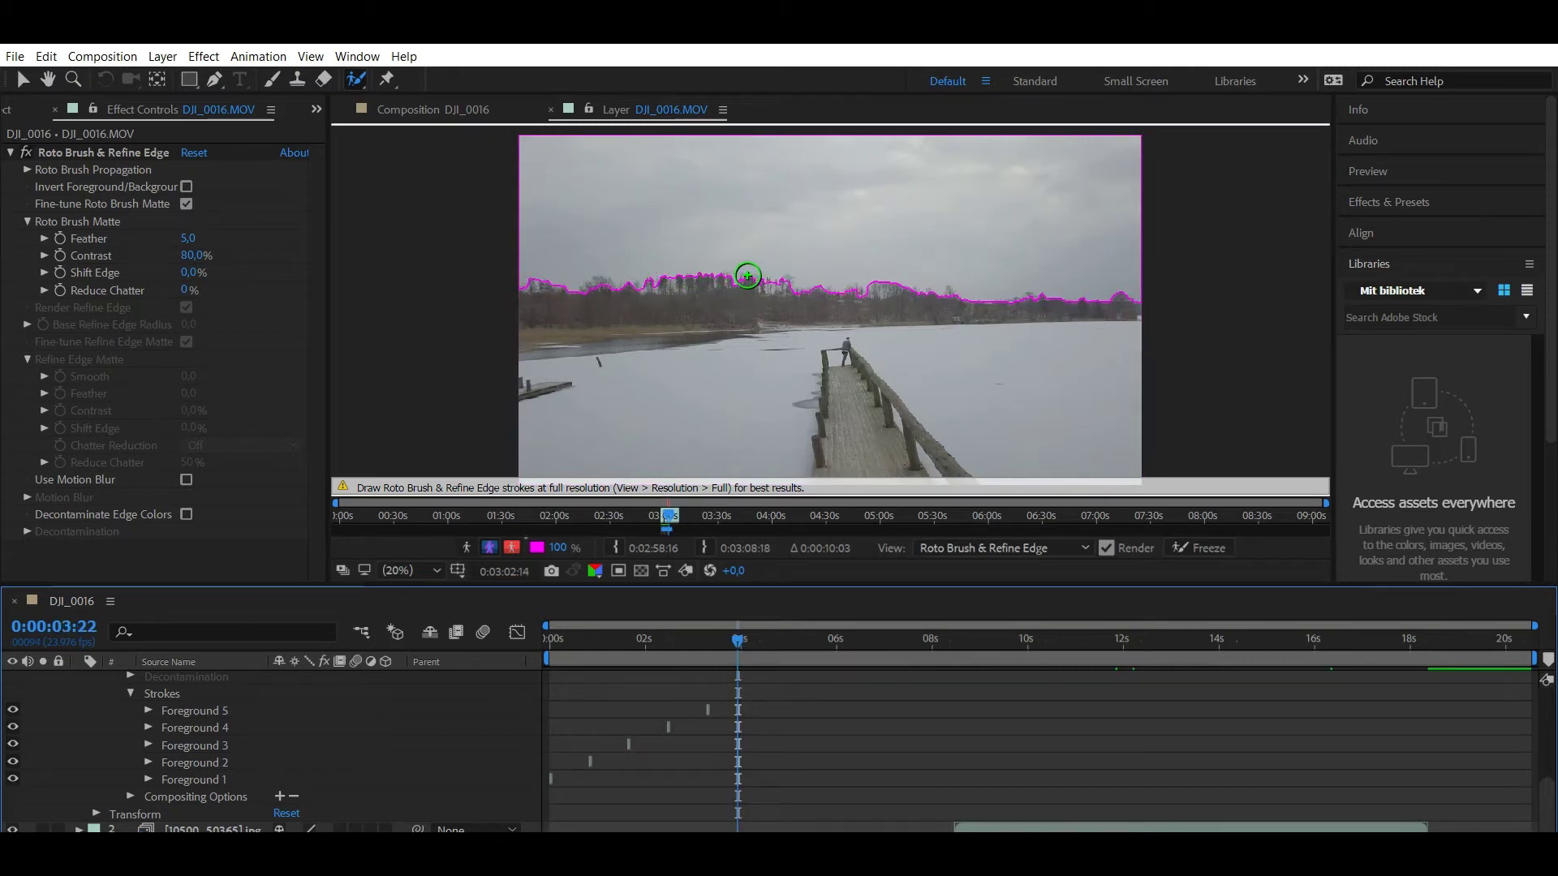
- Brush along the whole treeline with the Refine Edge tool on the first frame
drag(741, 641, 549, 641)
click(354, 82)
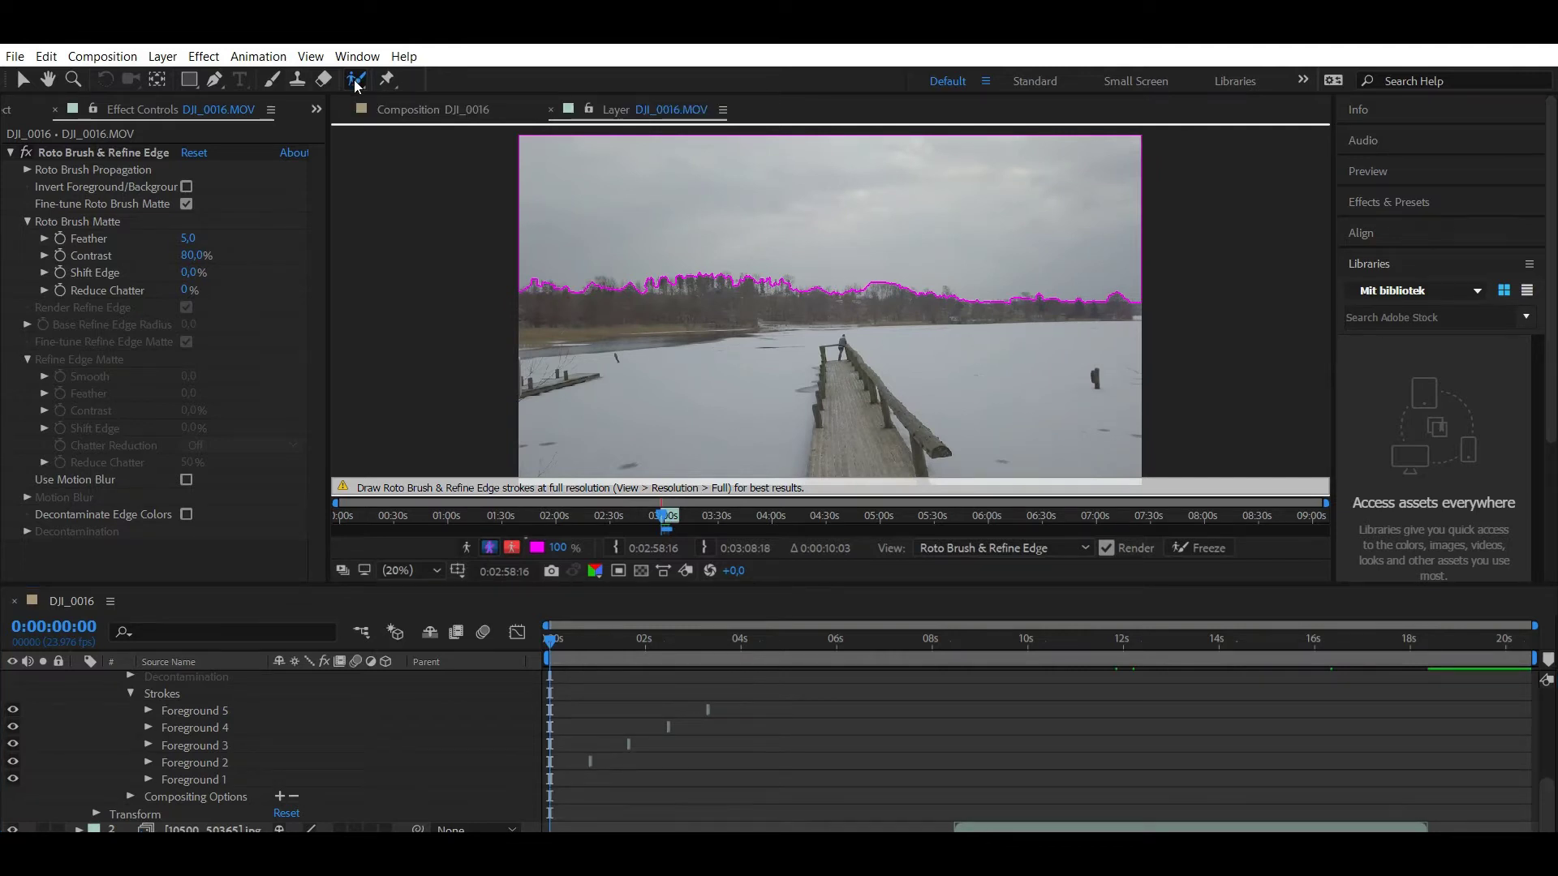
click(354, 87)
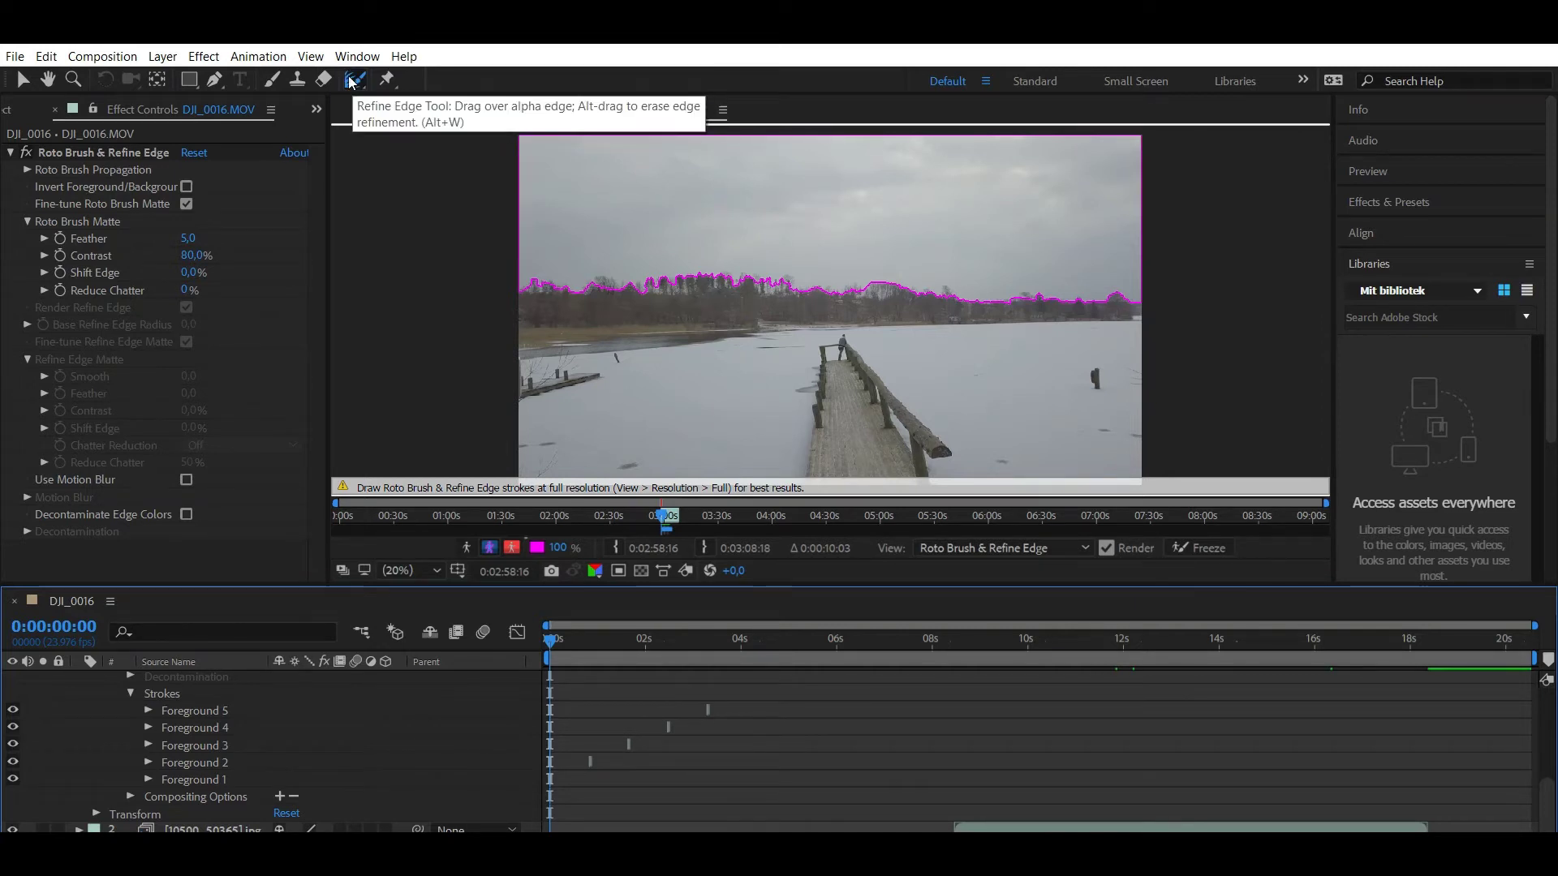
click(354, 82)
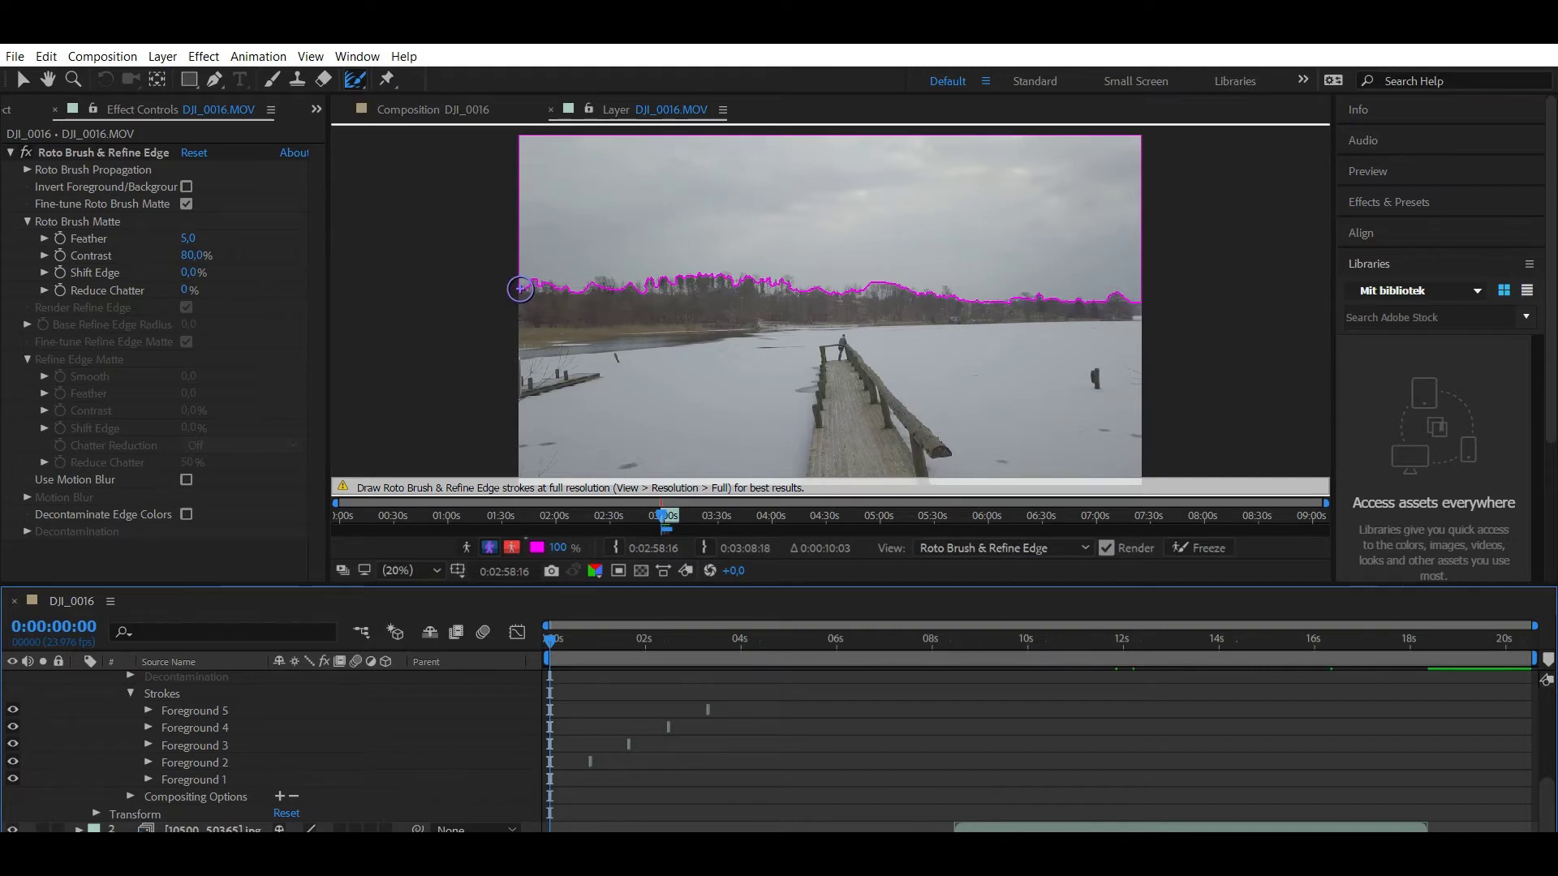
drag(520, 289, 1143, 302)
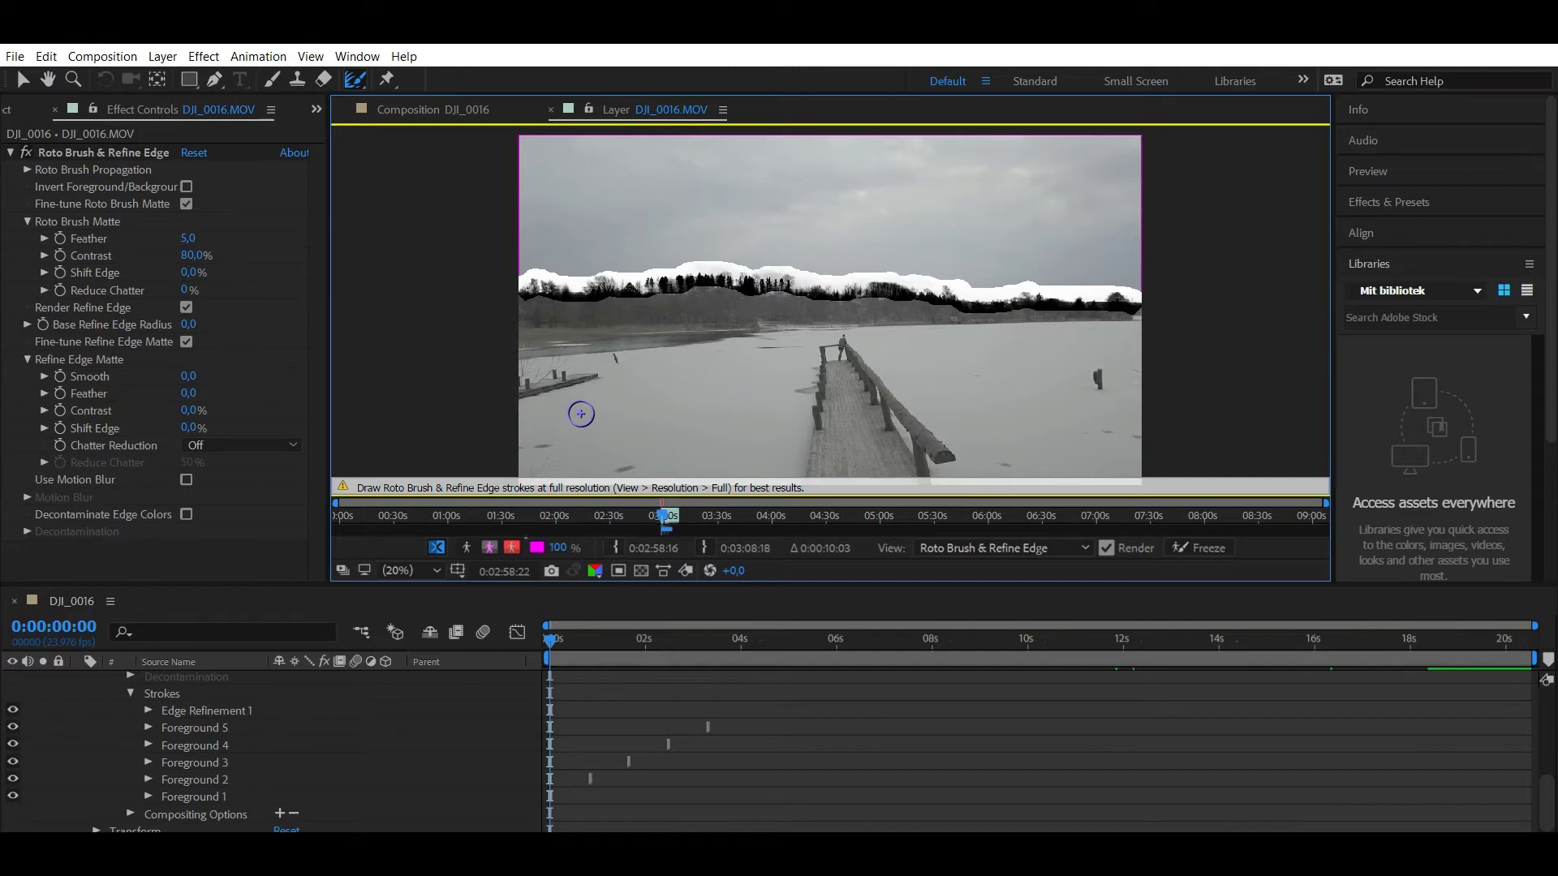
- Refine the treeline edge at 0:00:00:20, 0:00:02:11 and 0:00:03:07, and scrub through the result
drag(576, 645, 593, 641)
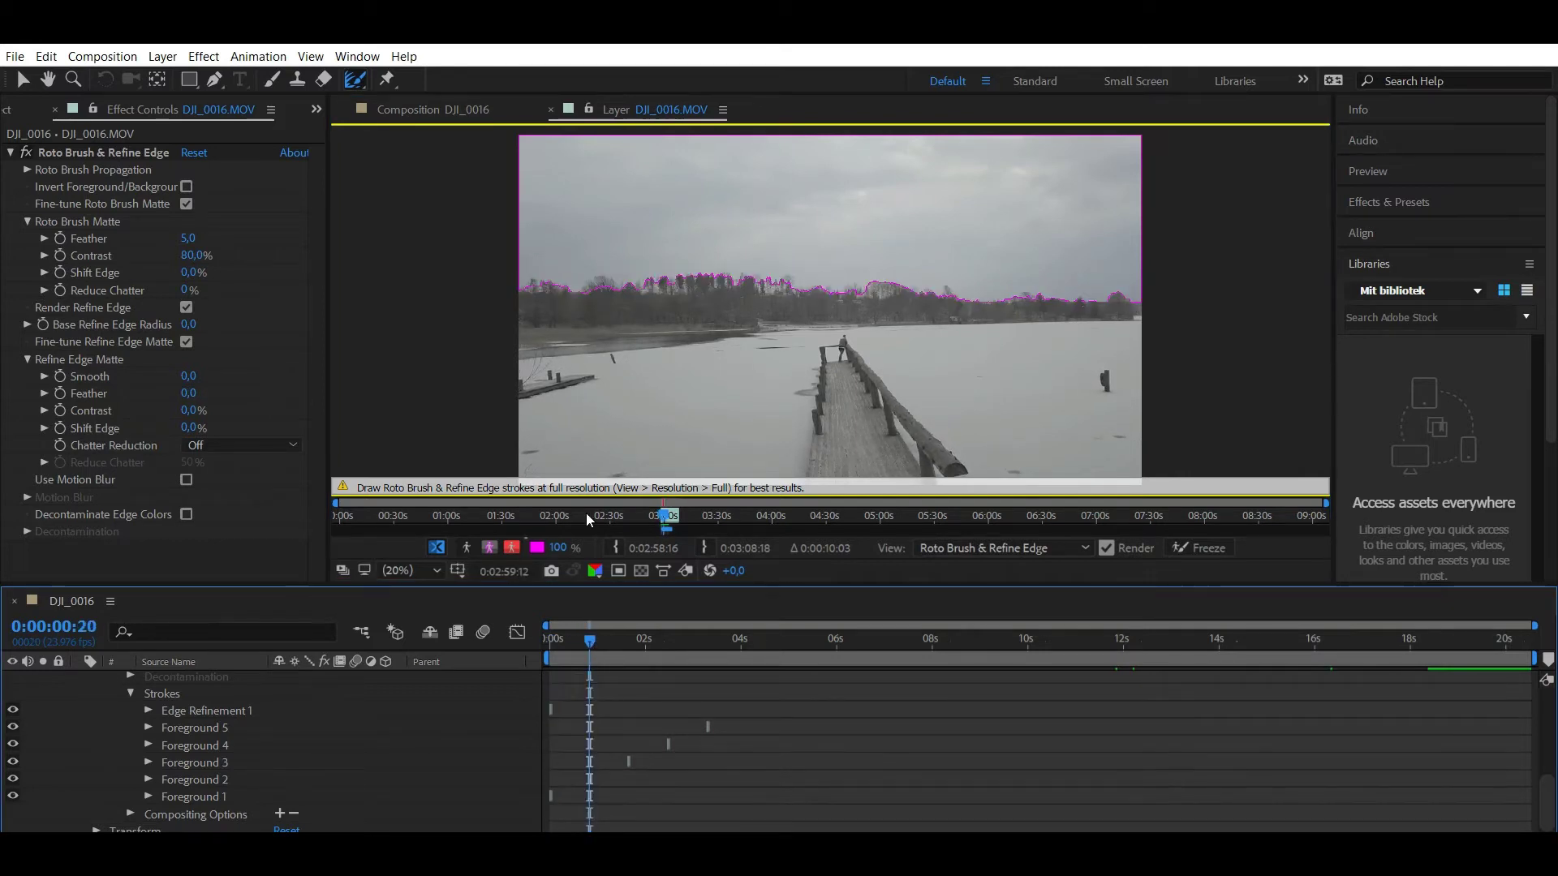
drag(516, 289, 1106, 303)
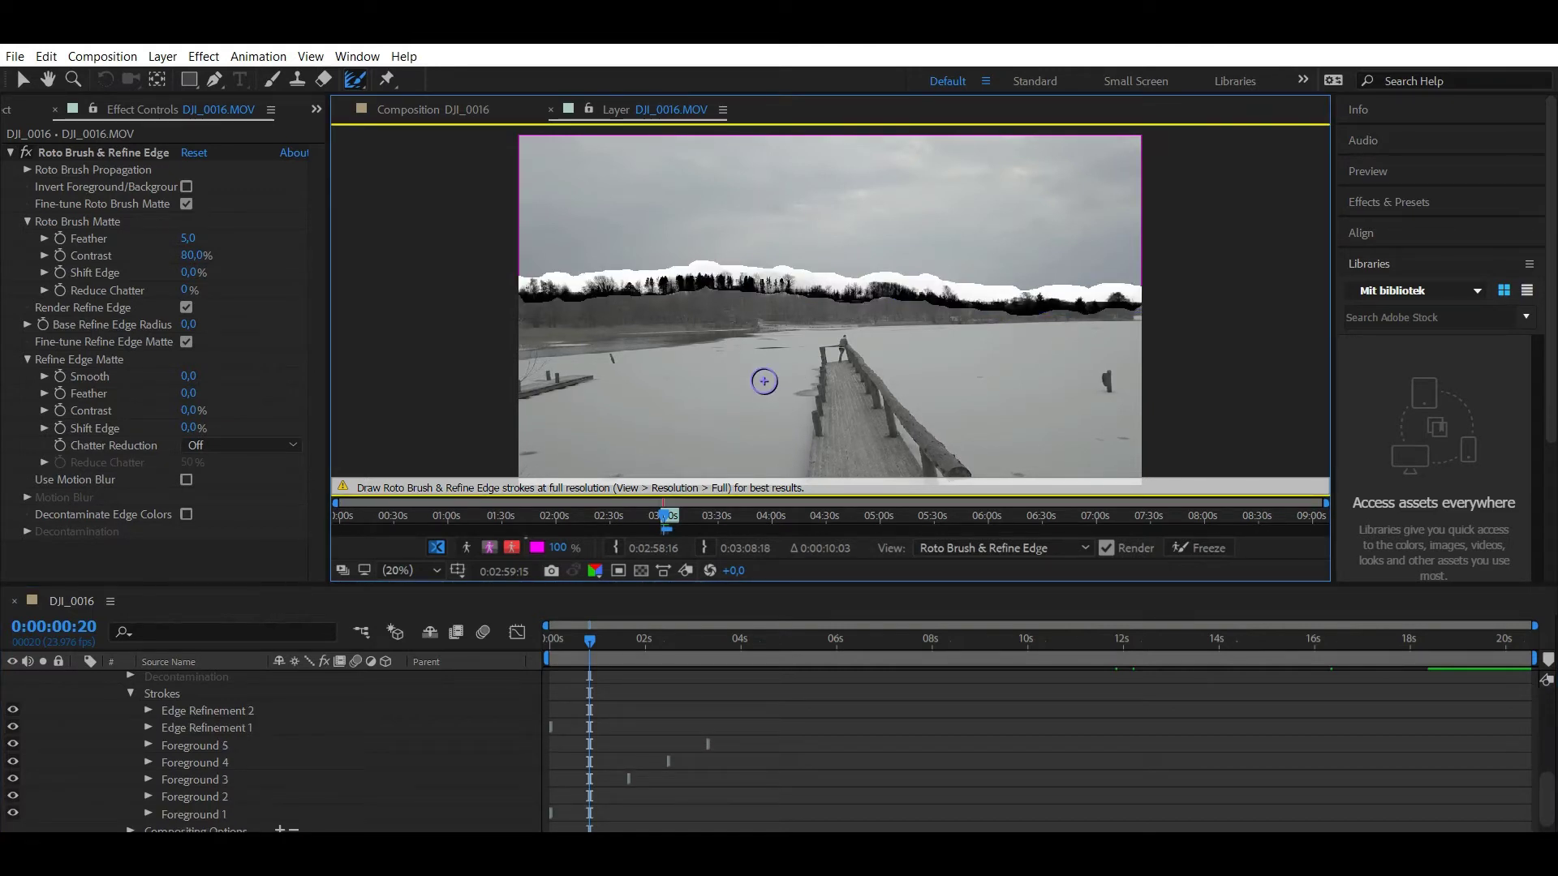
click(667, 644)
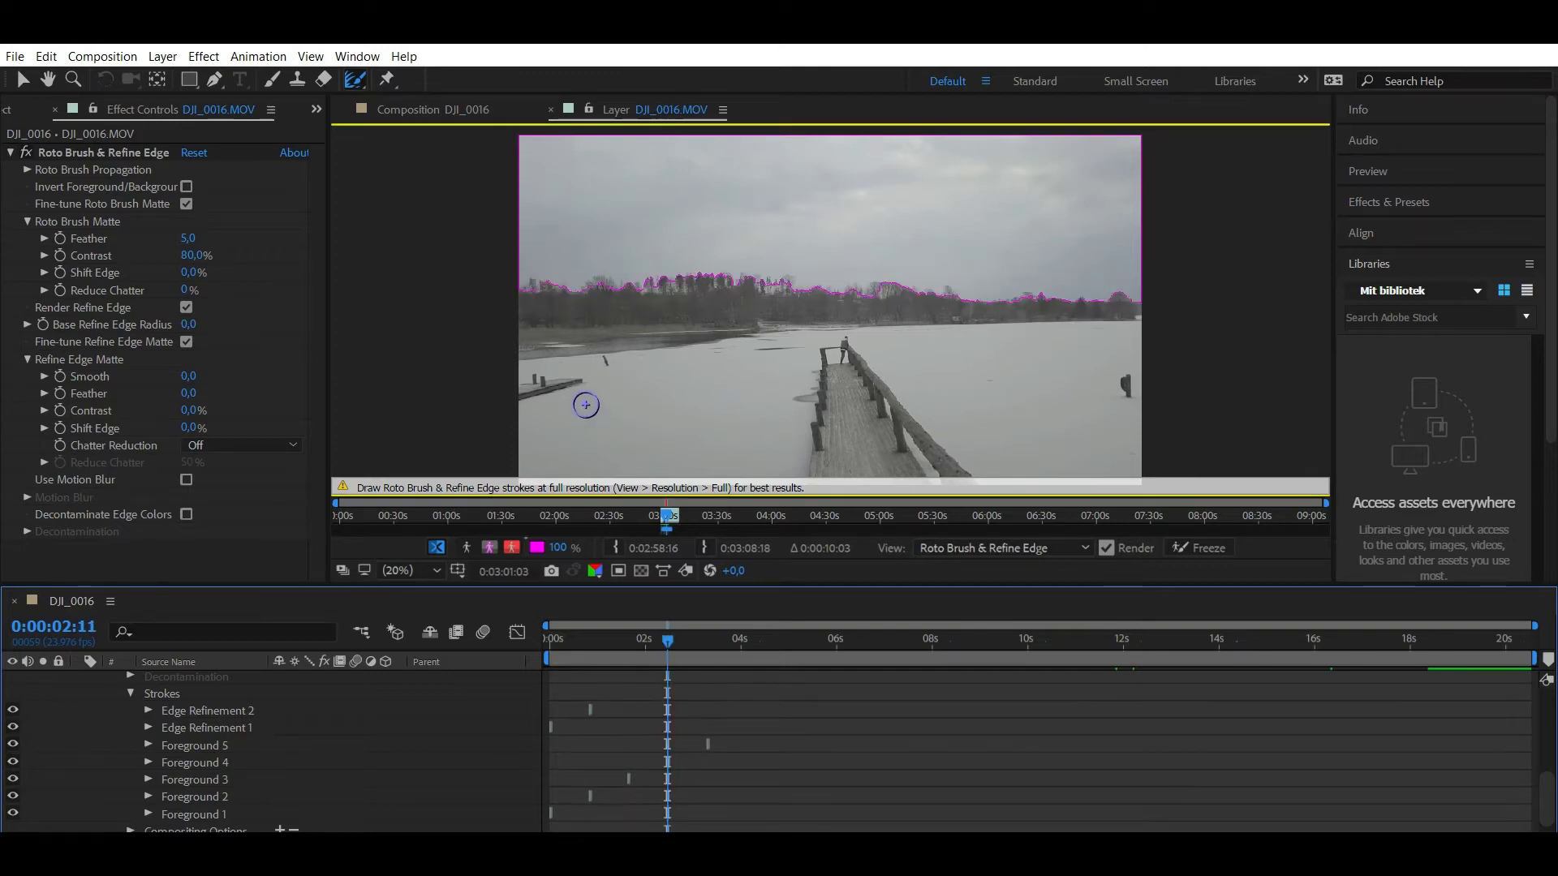
mouse_move(514, 288)
mouse_down()
mouse_move(625, 289)
mouse_move(689, 269)
mouse_move(933, 293)
mouse_up()
drag(552, 640, 684, 640)
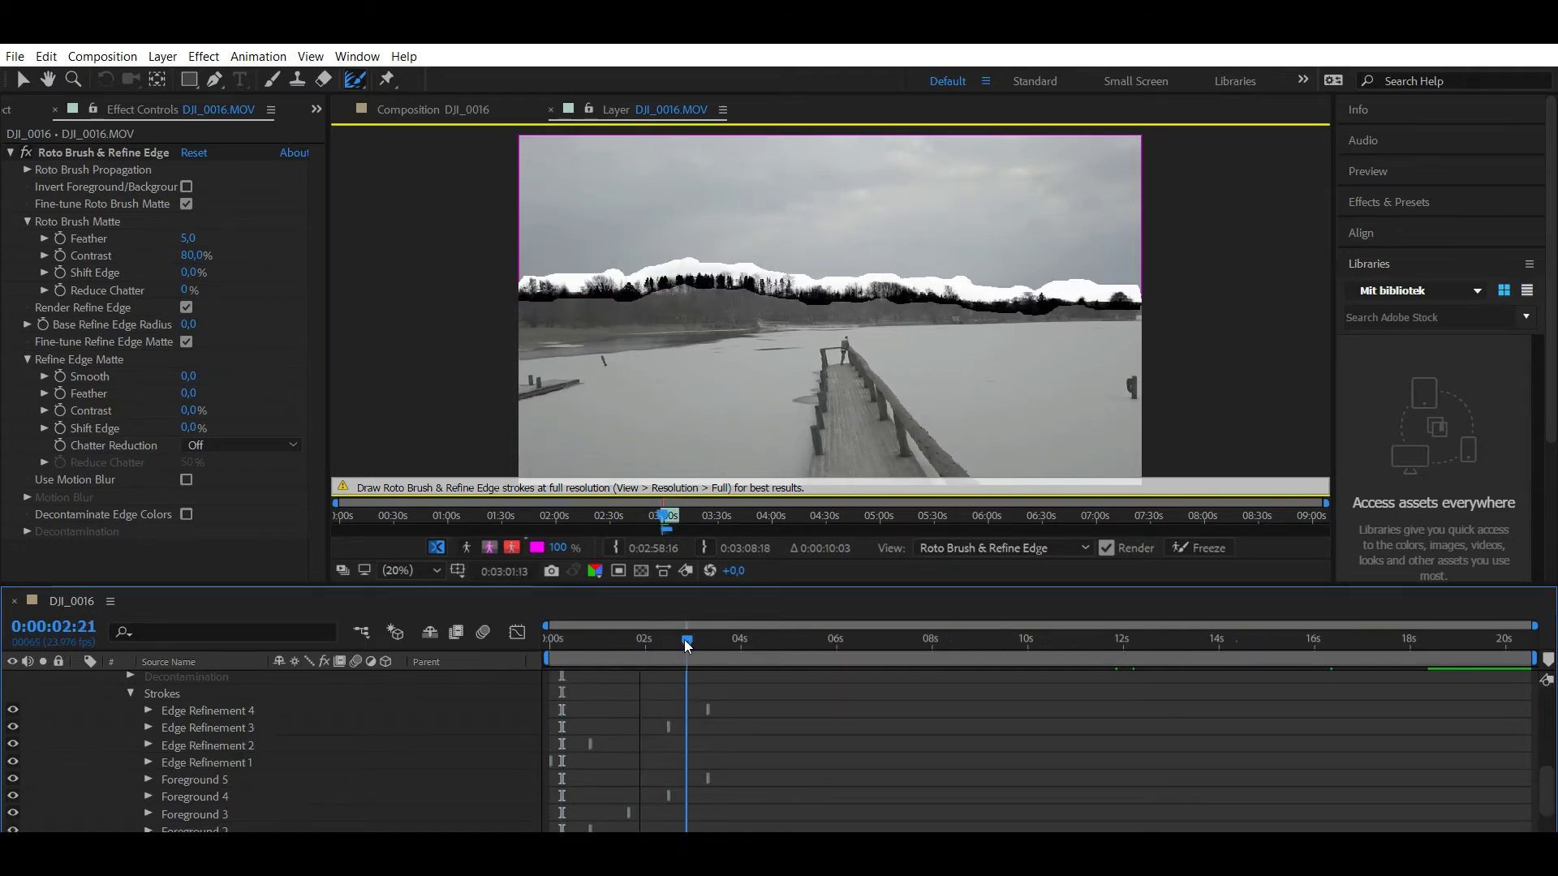
- Return to the DJI_0016 composition view and invert the foreground and background of the Roto Brush effect
click(424, 114)
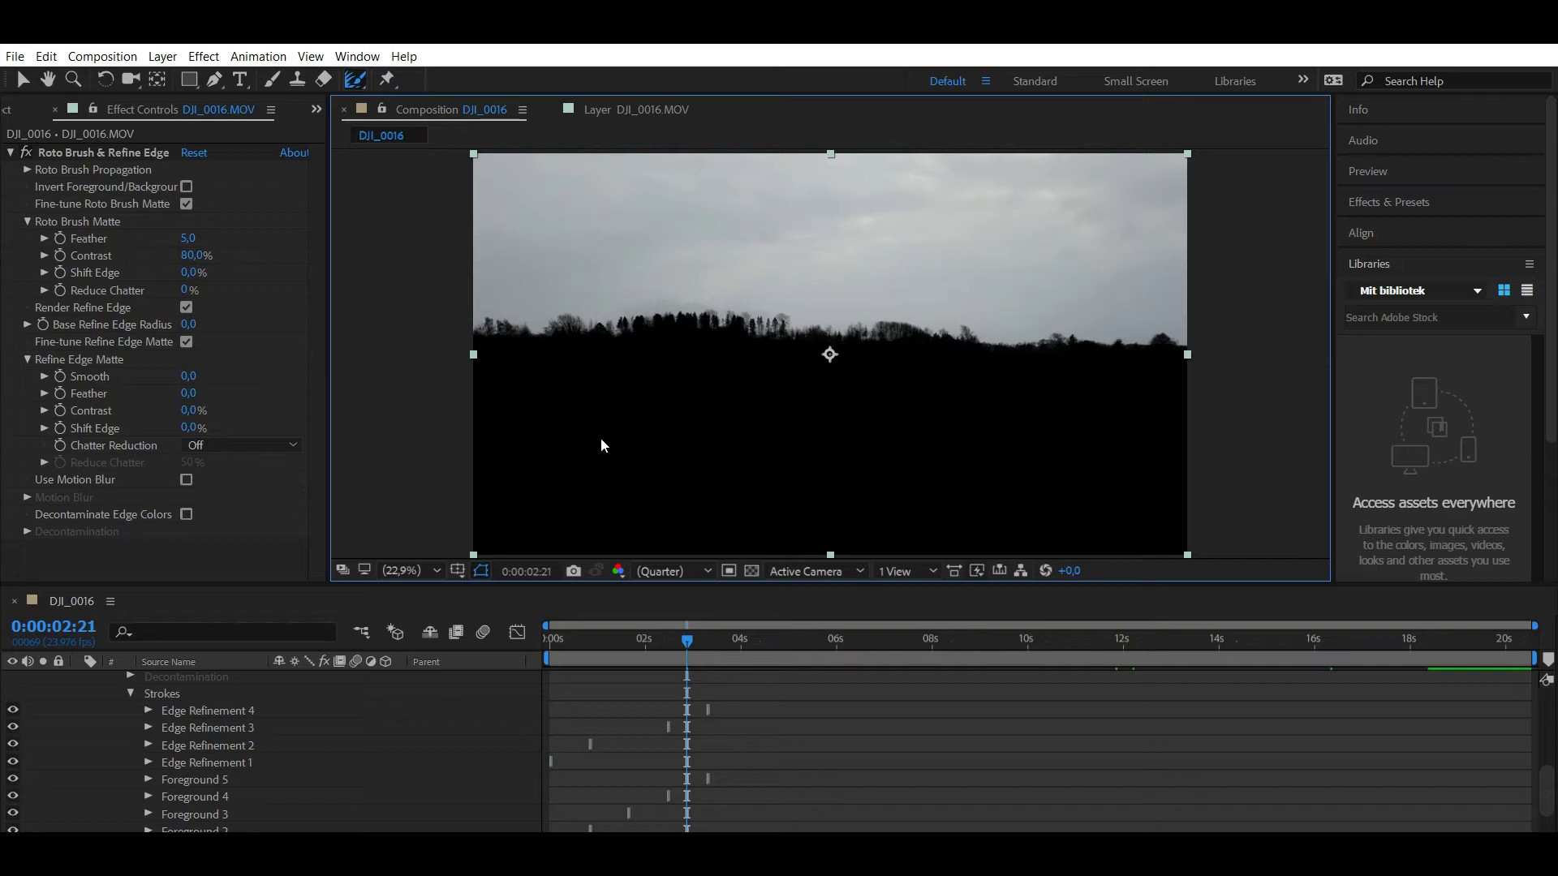
click(186, 187)
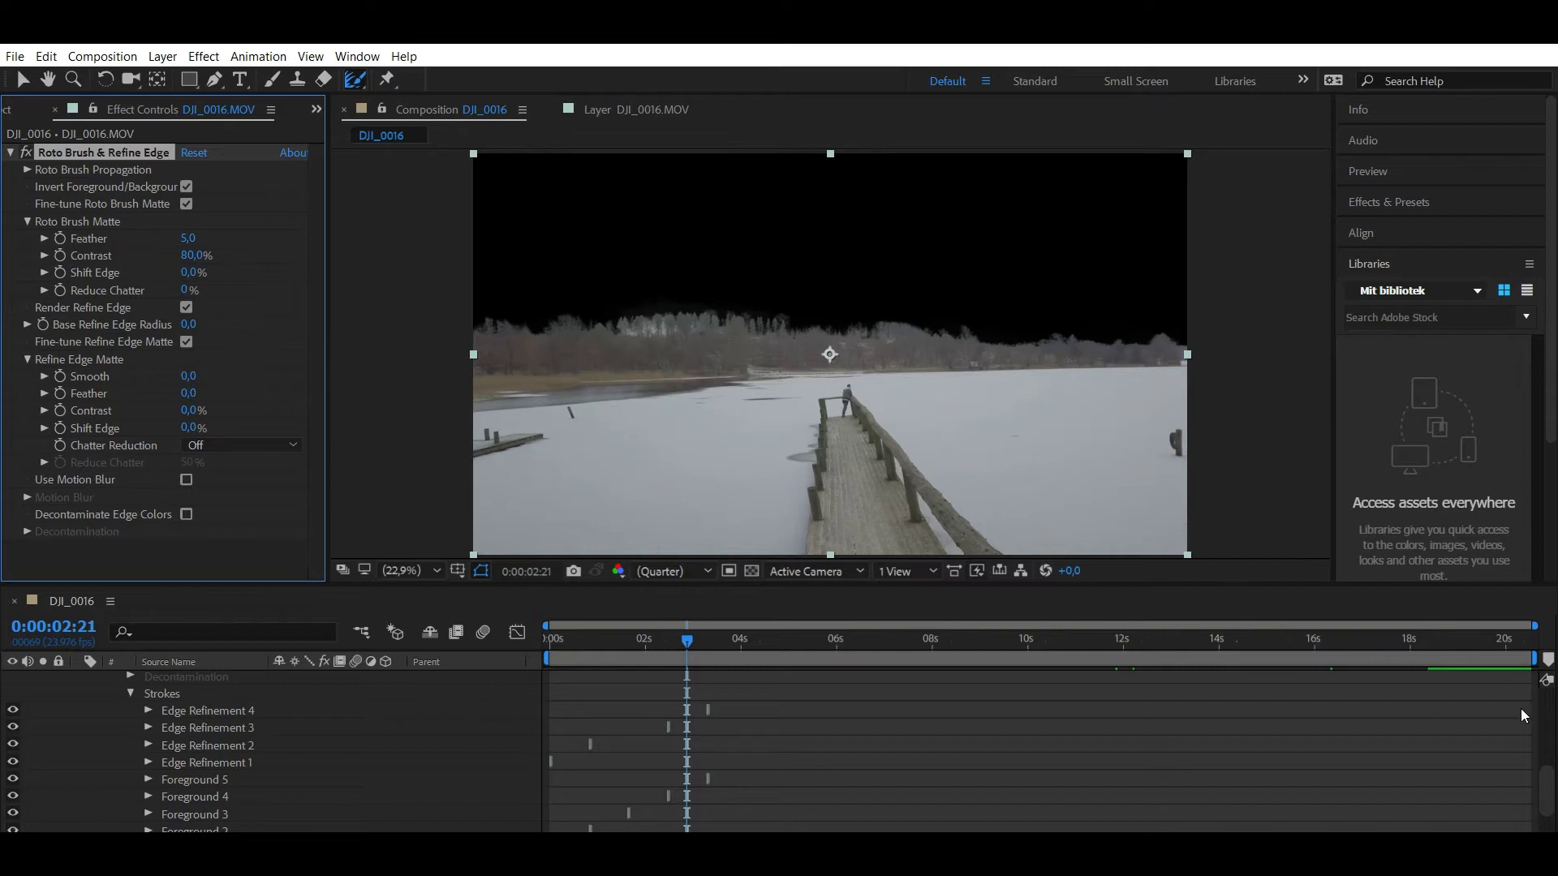
- Move the cloud image sequence layer to the start of the composition so it fills the removed sky
click(1548, 812)
drag(1547, 812, 1547, 835)
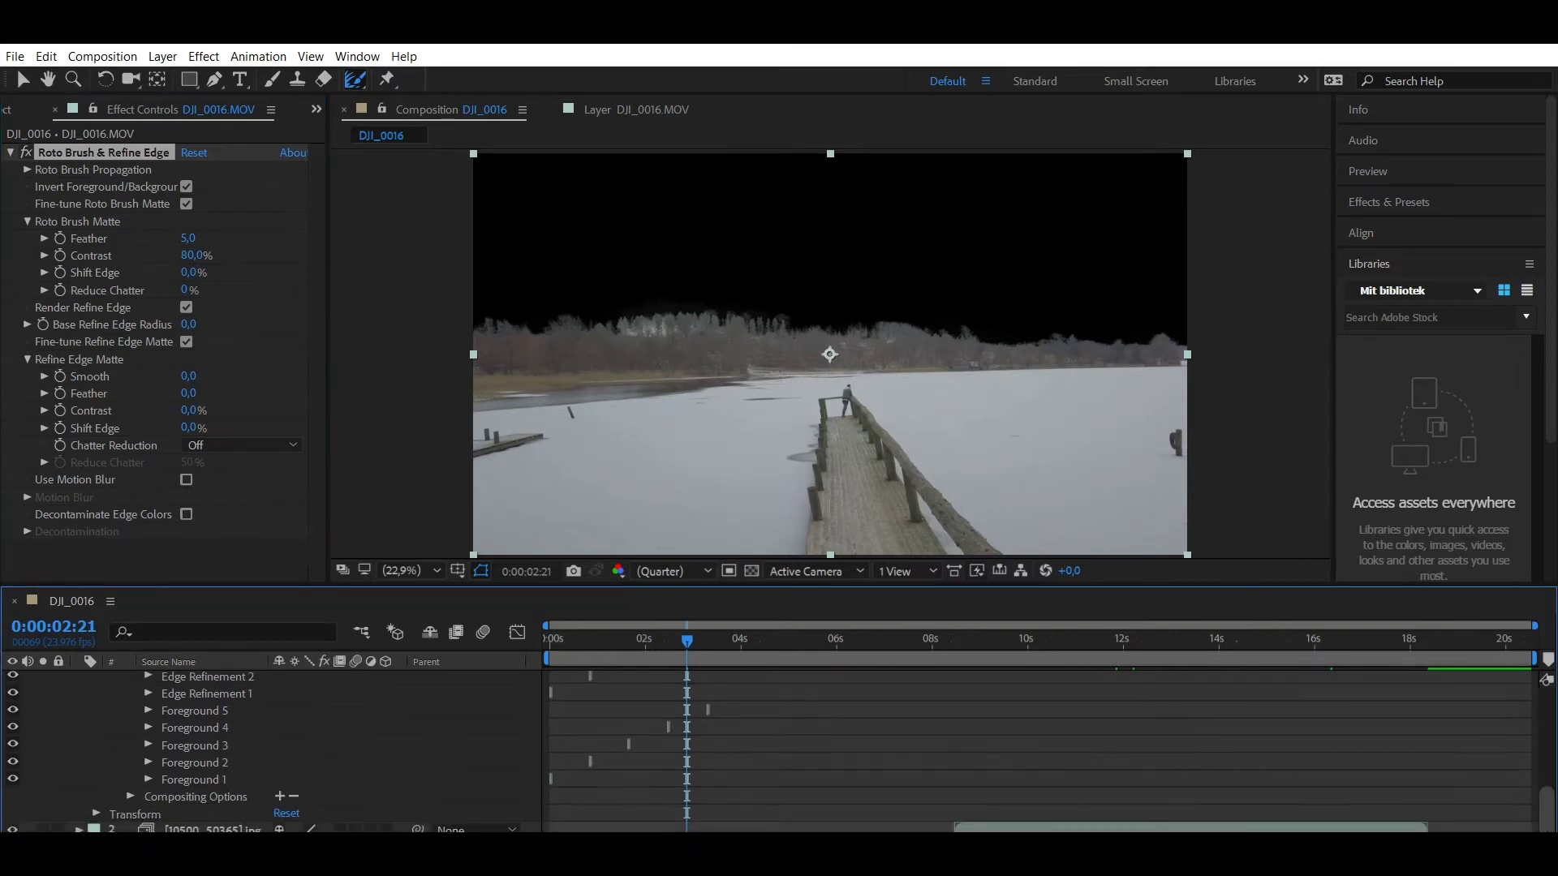
drag(1025, 828, 658, 829)
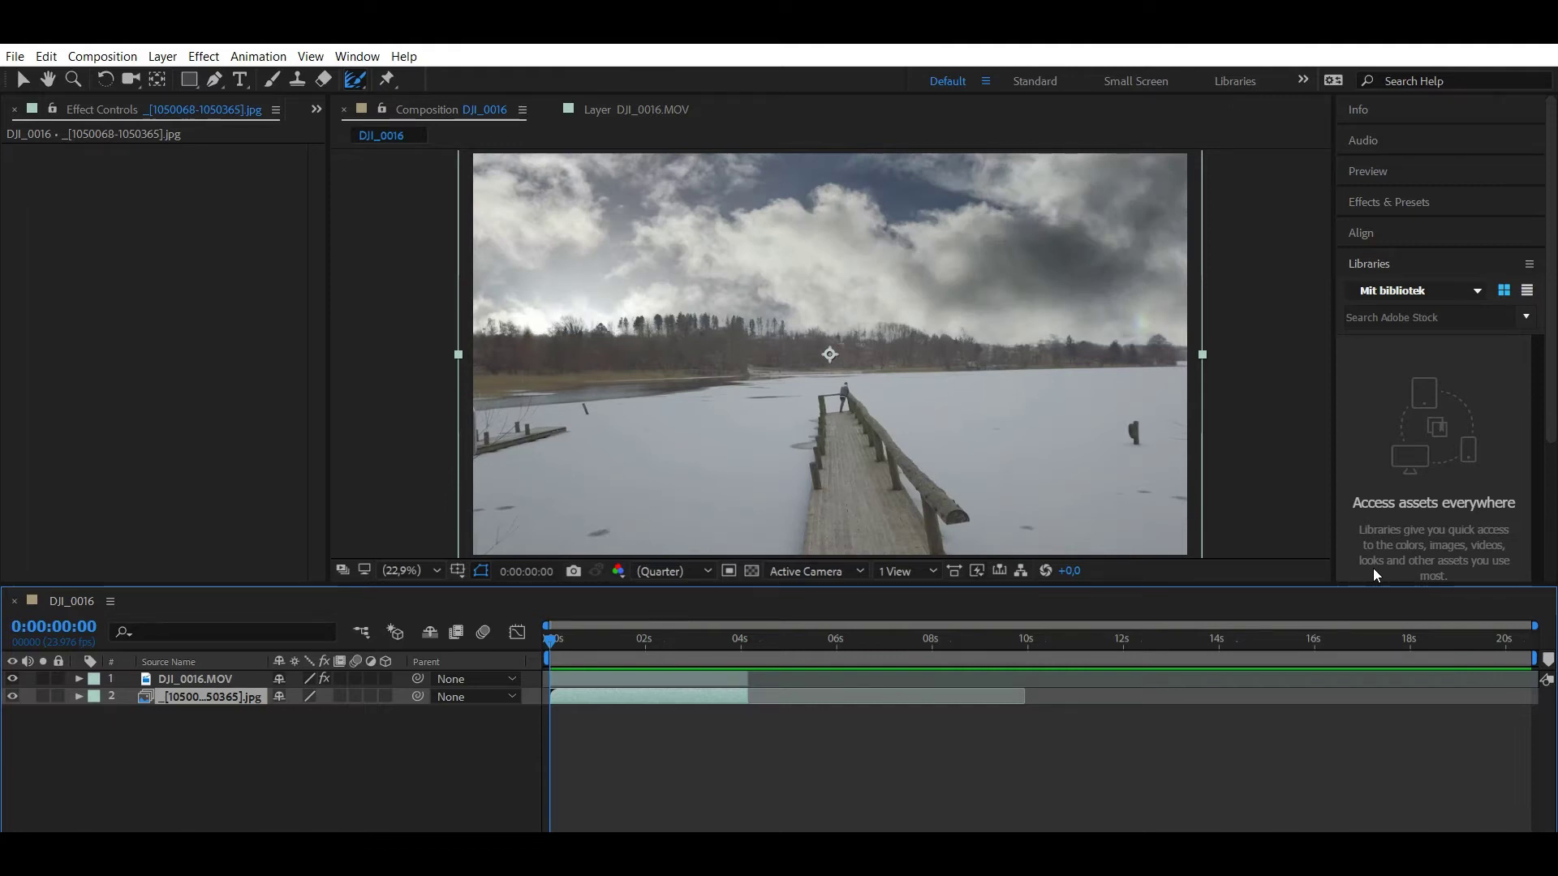
- Play back the composition from its start to examine how the new cloud sky looks
key(space)
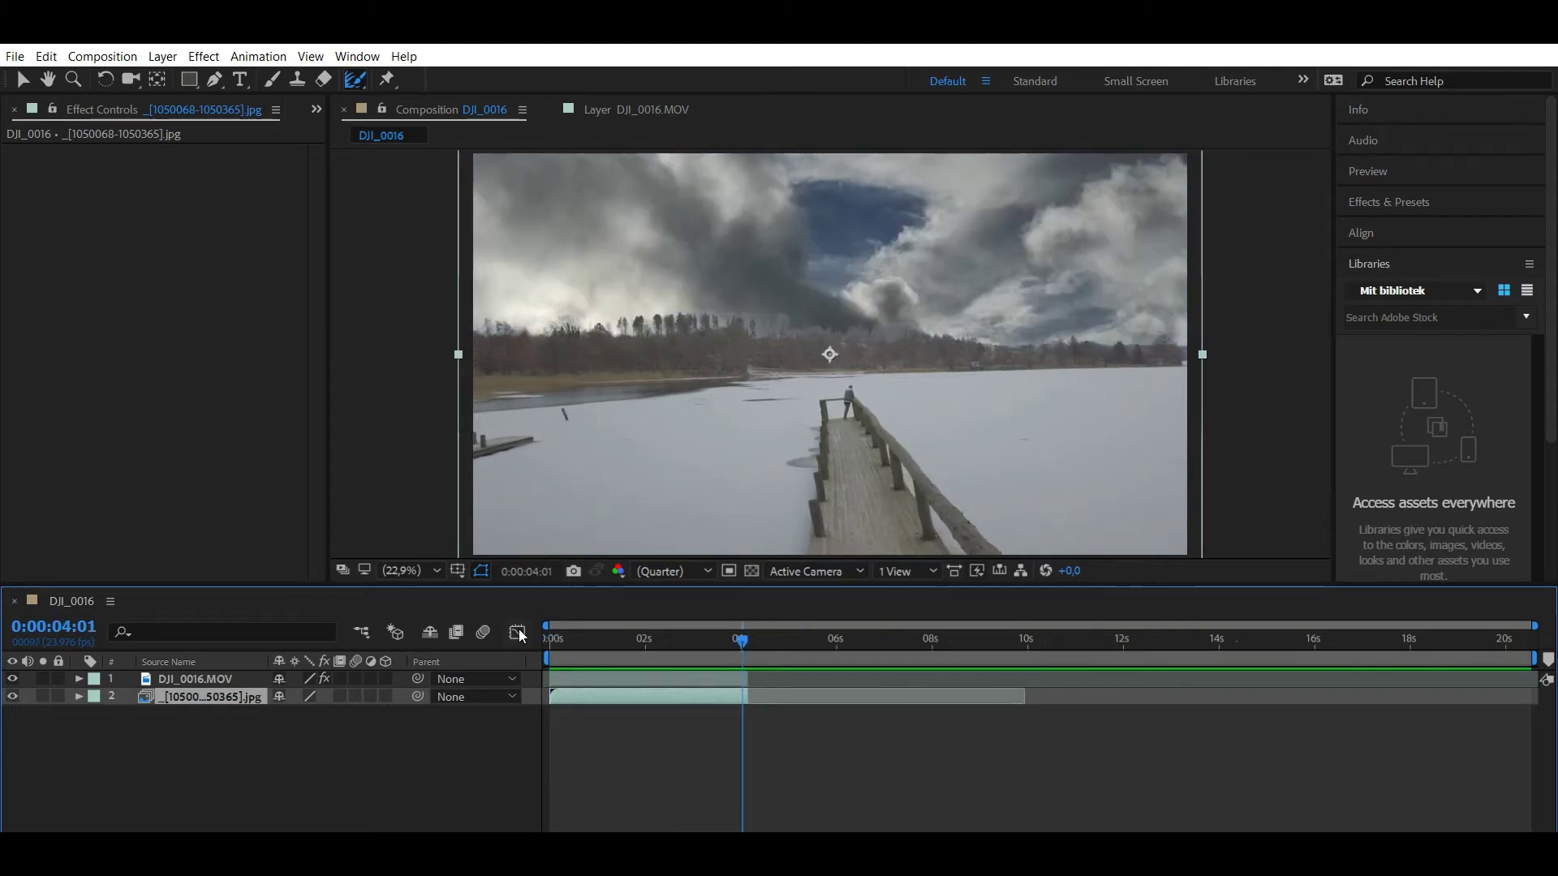
click(557, 640)
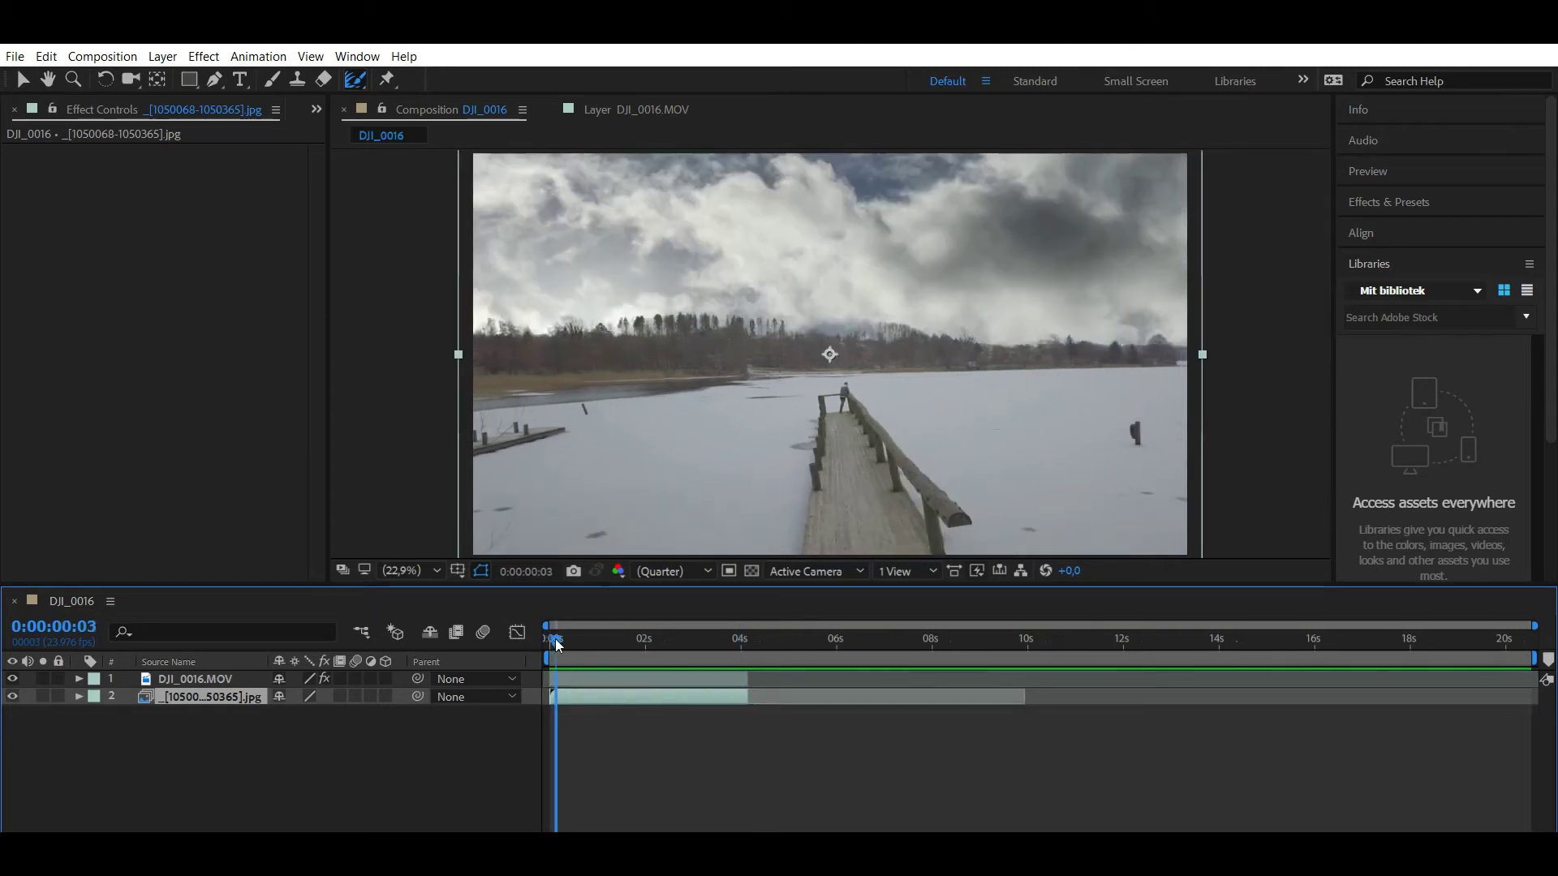
key(space)
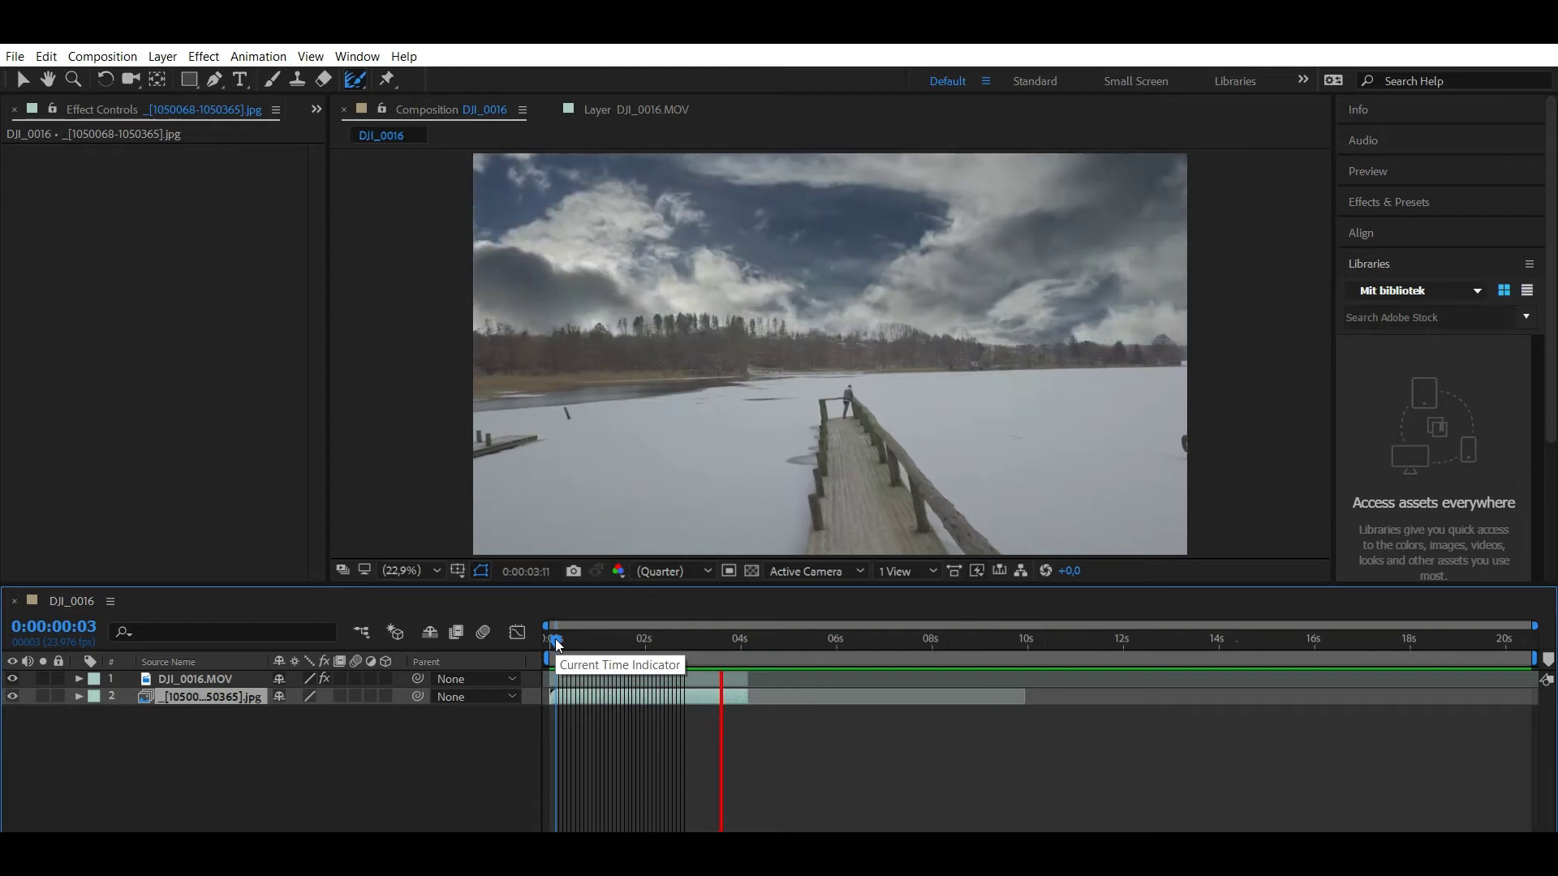
key(space)
- At 0:00:01:07, duplicate the DJI_0016.MOV layer and remove the Roto Brush & Refine Edge effect from the upper copy
click(610, 641)
click(632, 679)
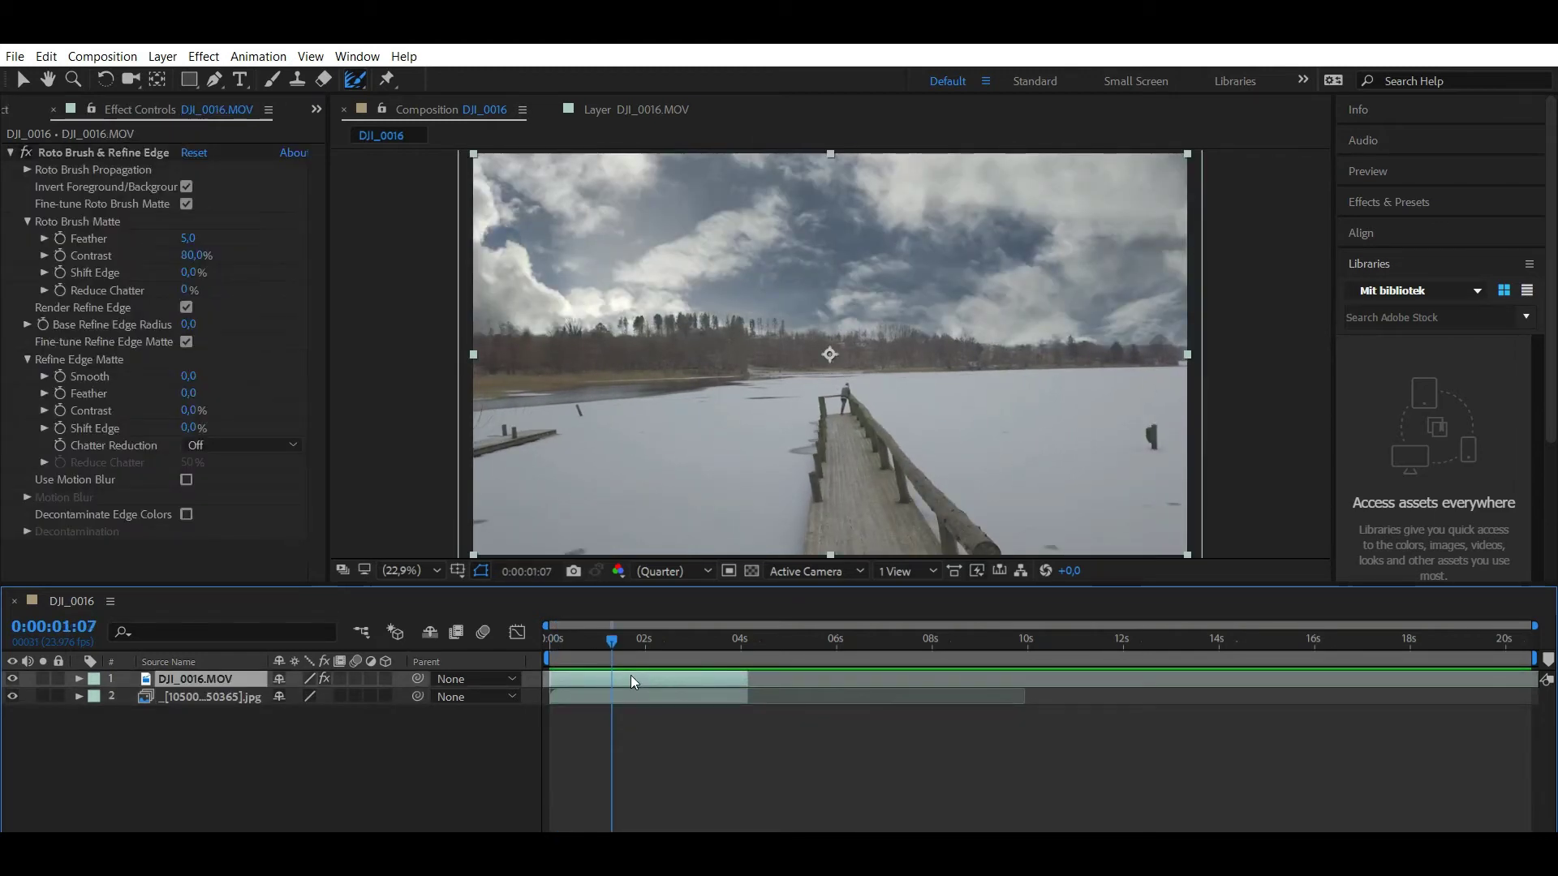
key(ctrl+d)
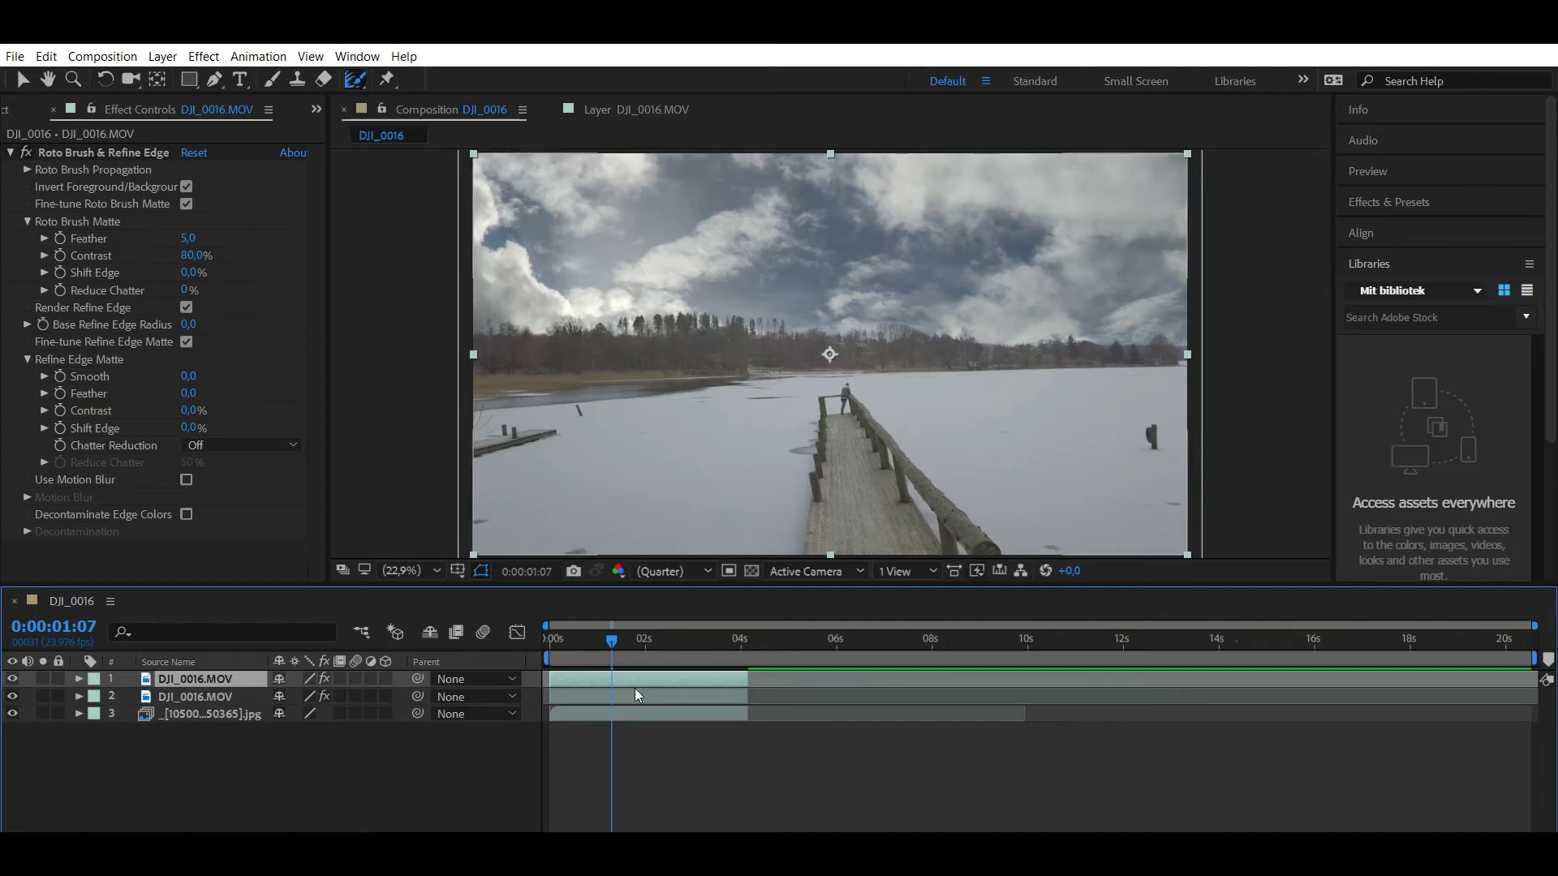
click(110, 154)
key(Delete)
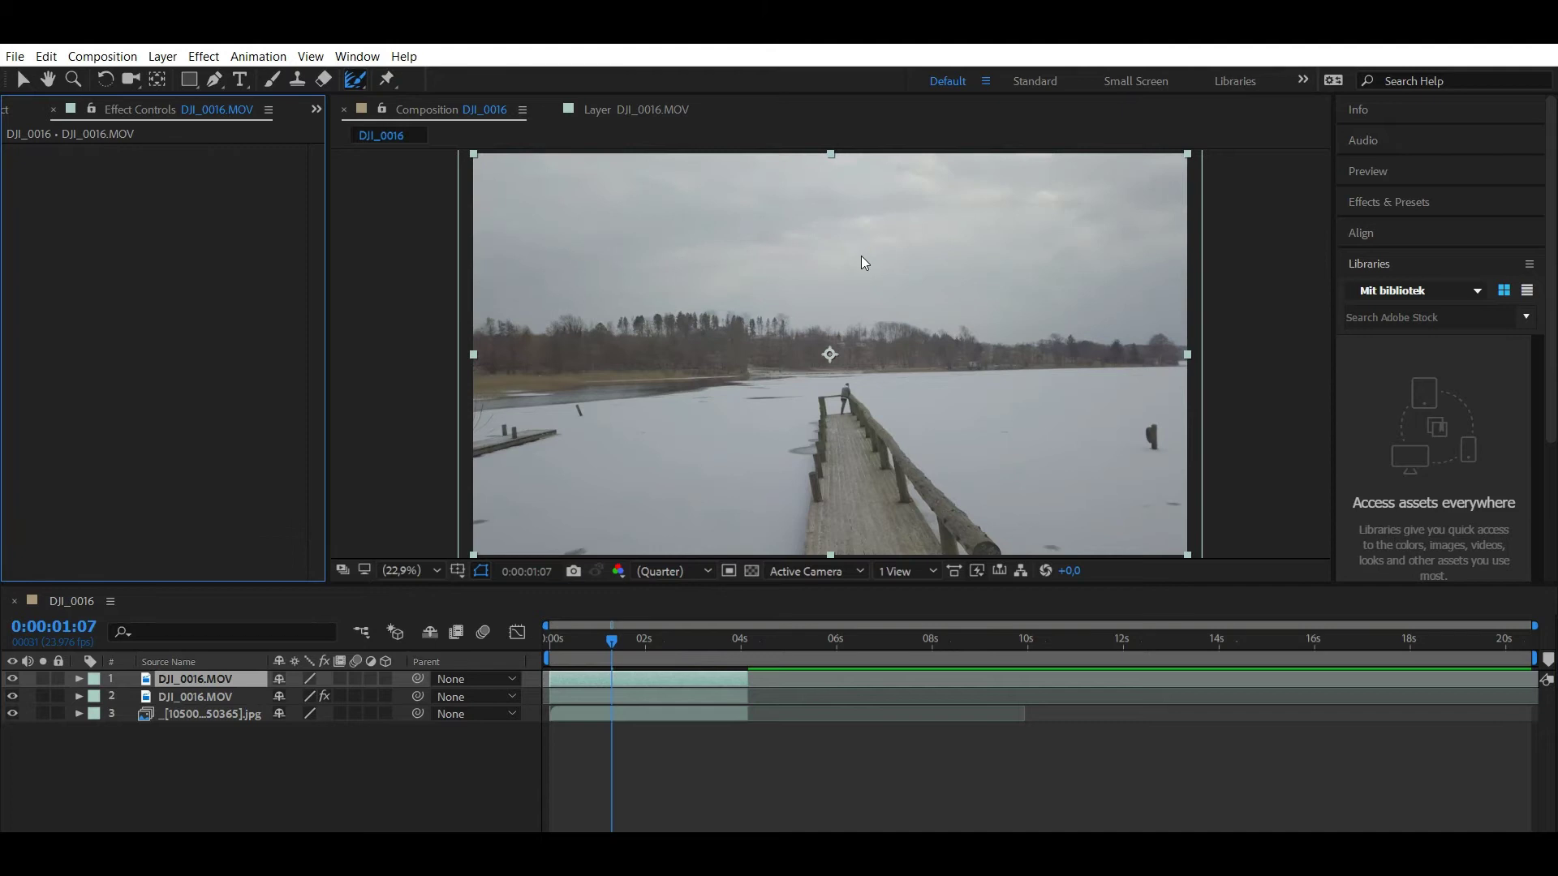
- Run Track Camera on the upper DJI_0016.MOV copy and enlarge its Track Point Size to 633%
right_click(216, 683)
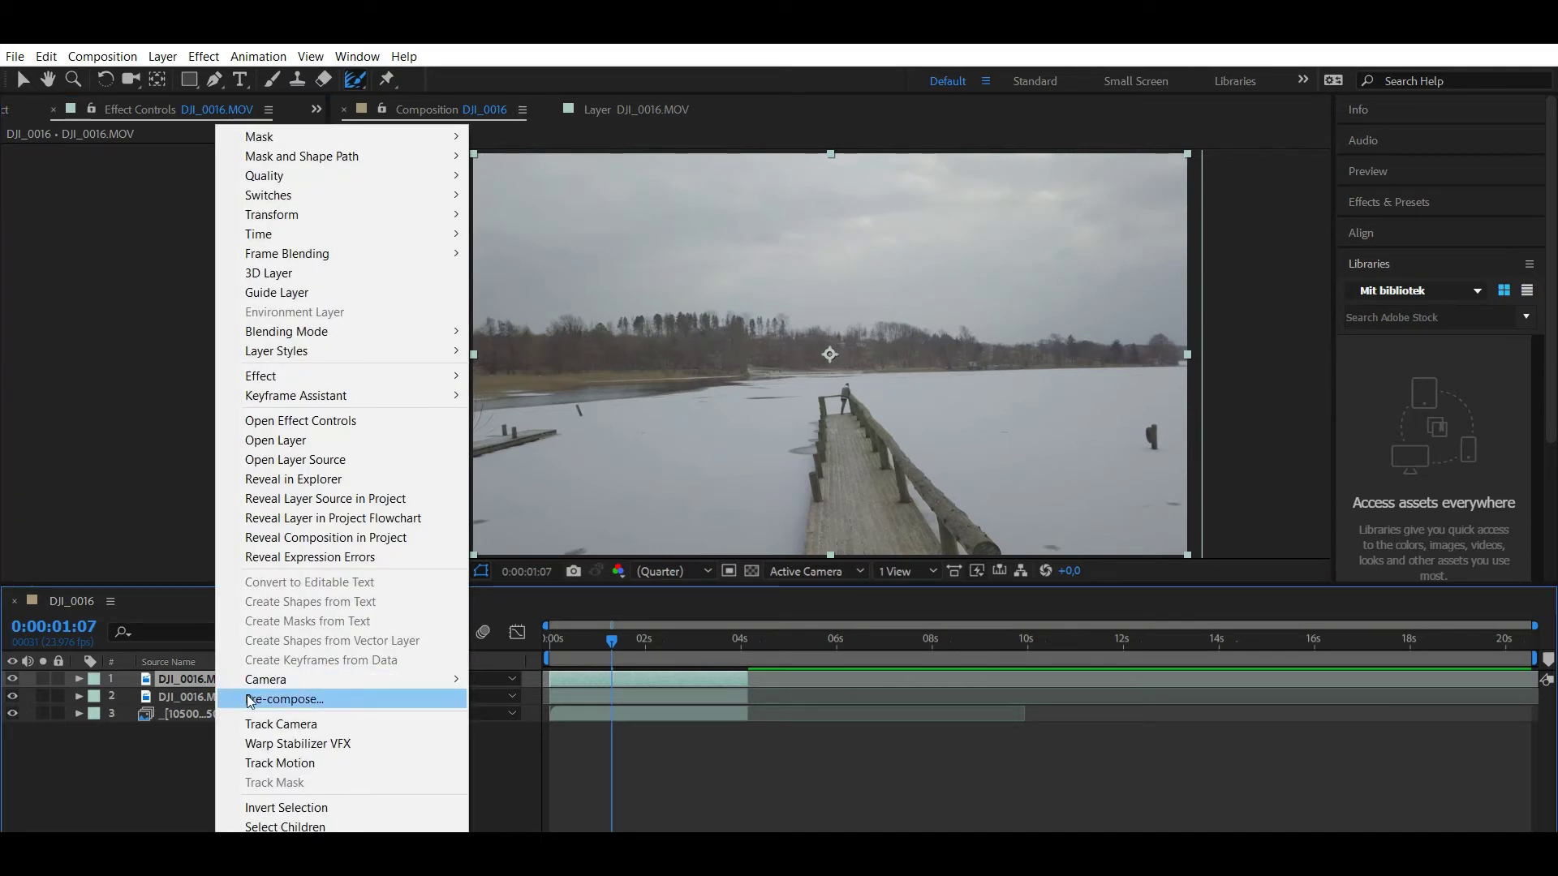
click(264, 722)
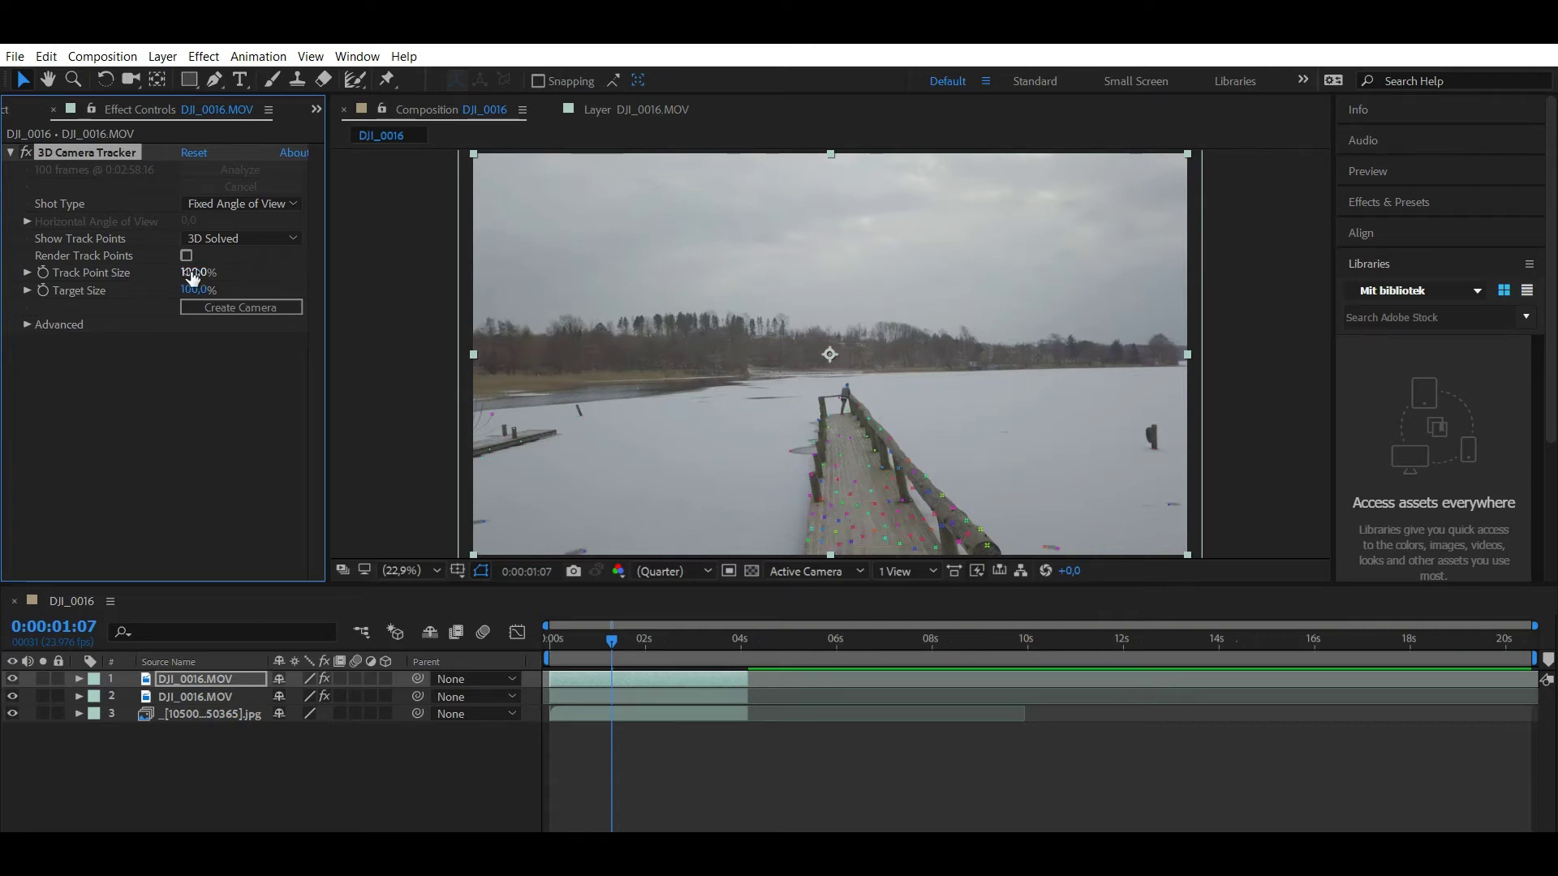
drag(198, 276, 370, 295)
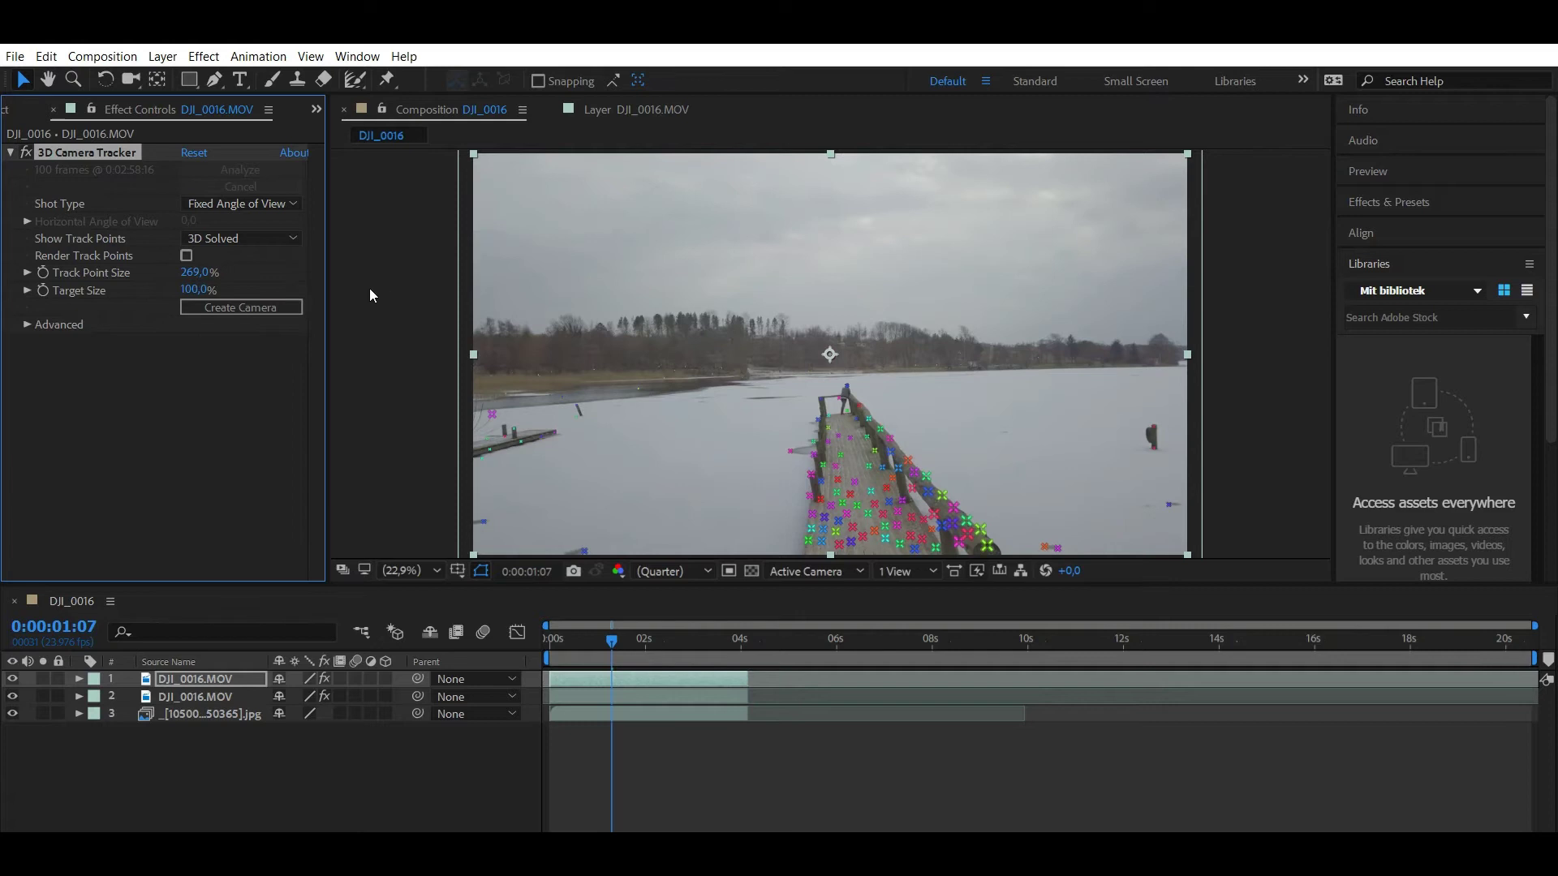
drag(201, 273, 411, 280)
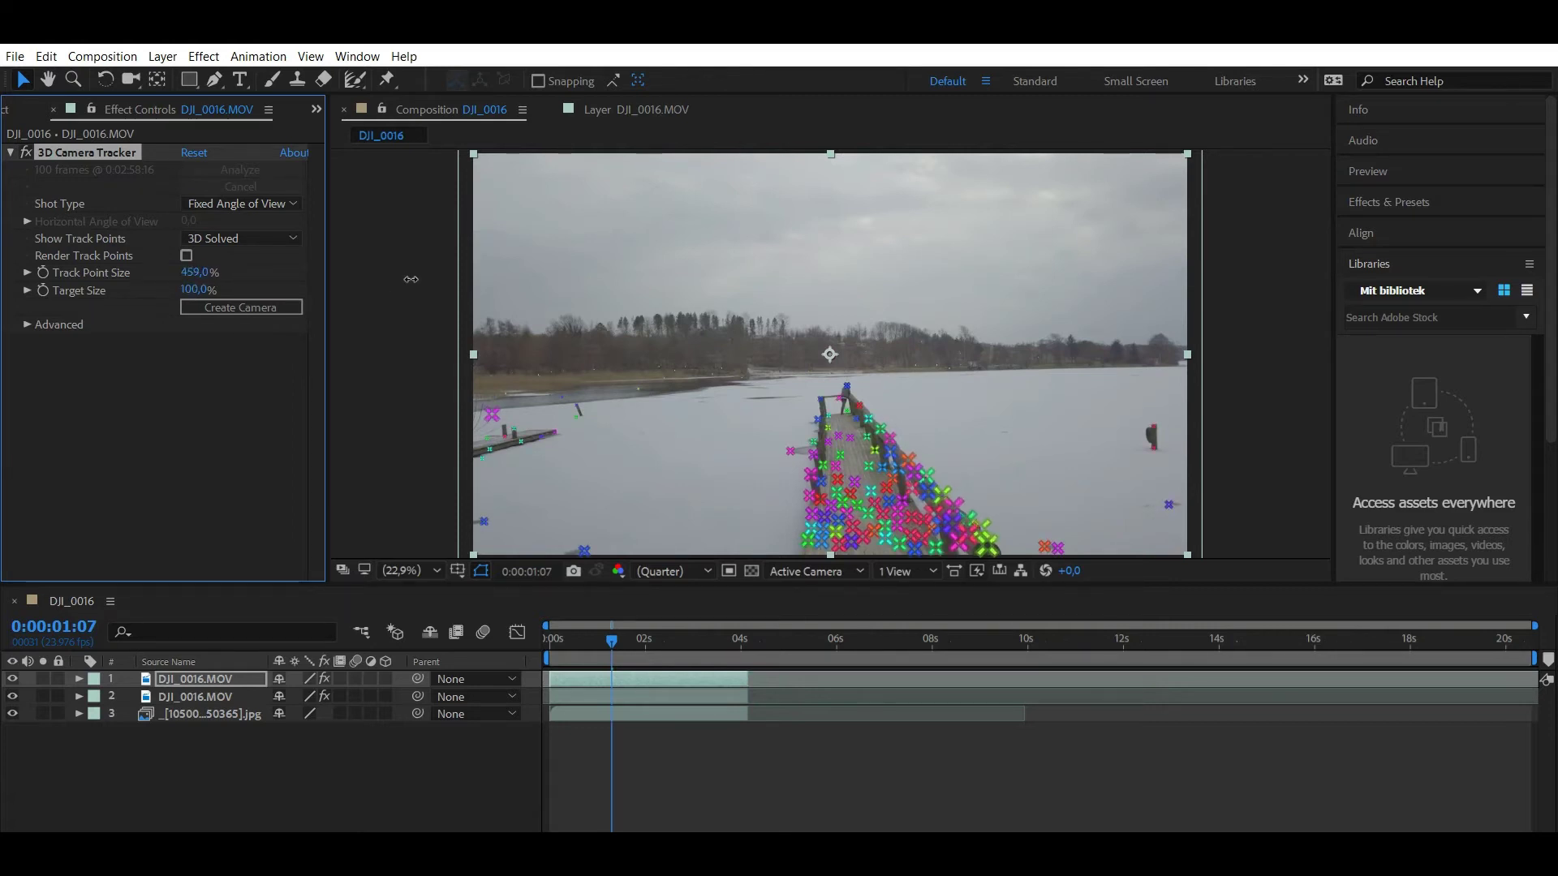
drag(195, 273, 381, 306)
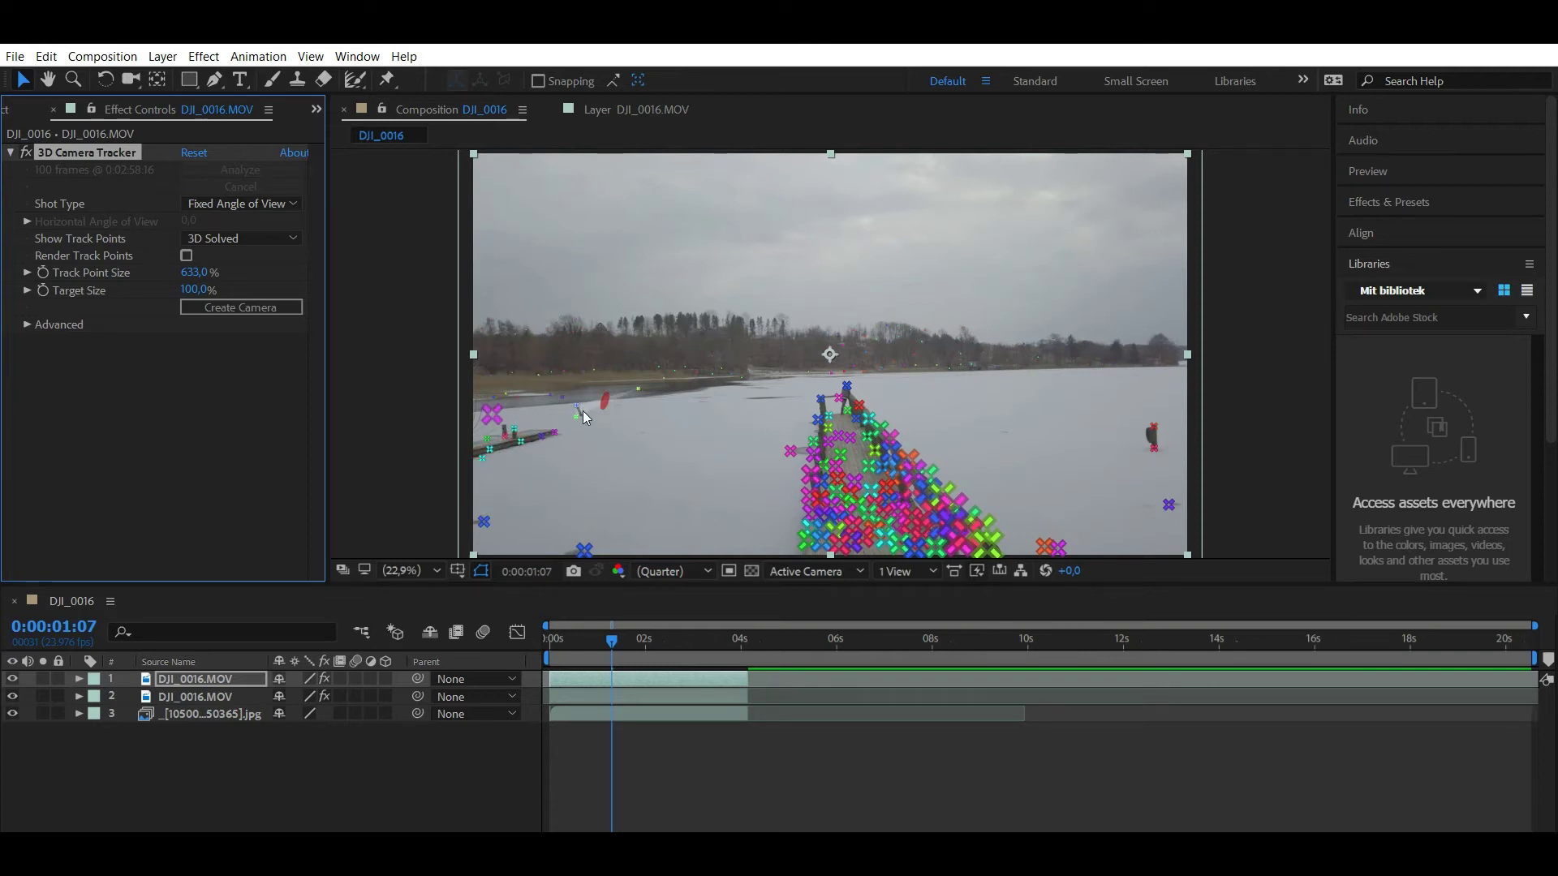
- Select the track points at the far end of the pier and create a solid and camera from them
click(683, 495)
click(758, 524)
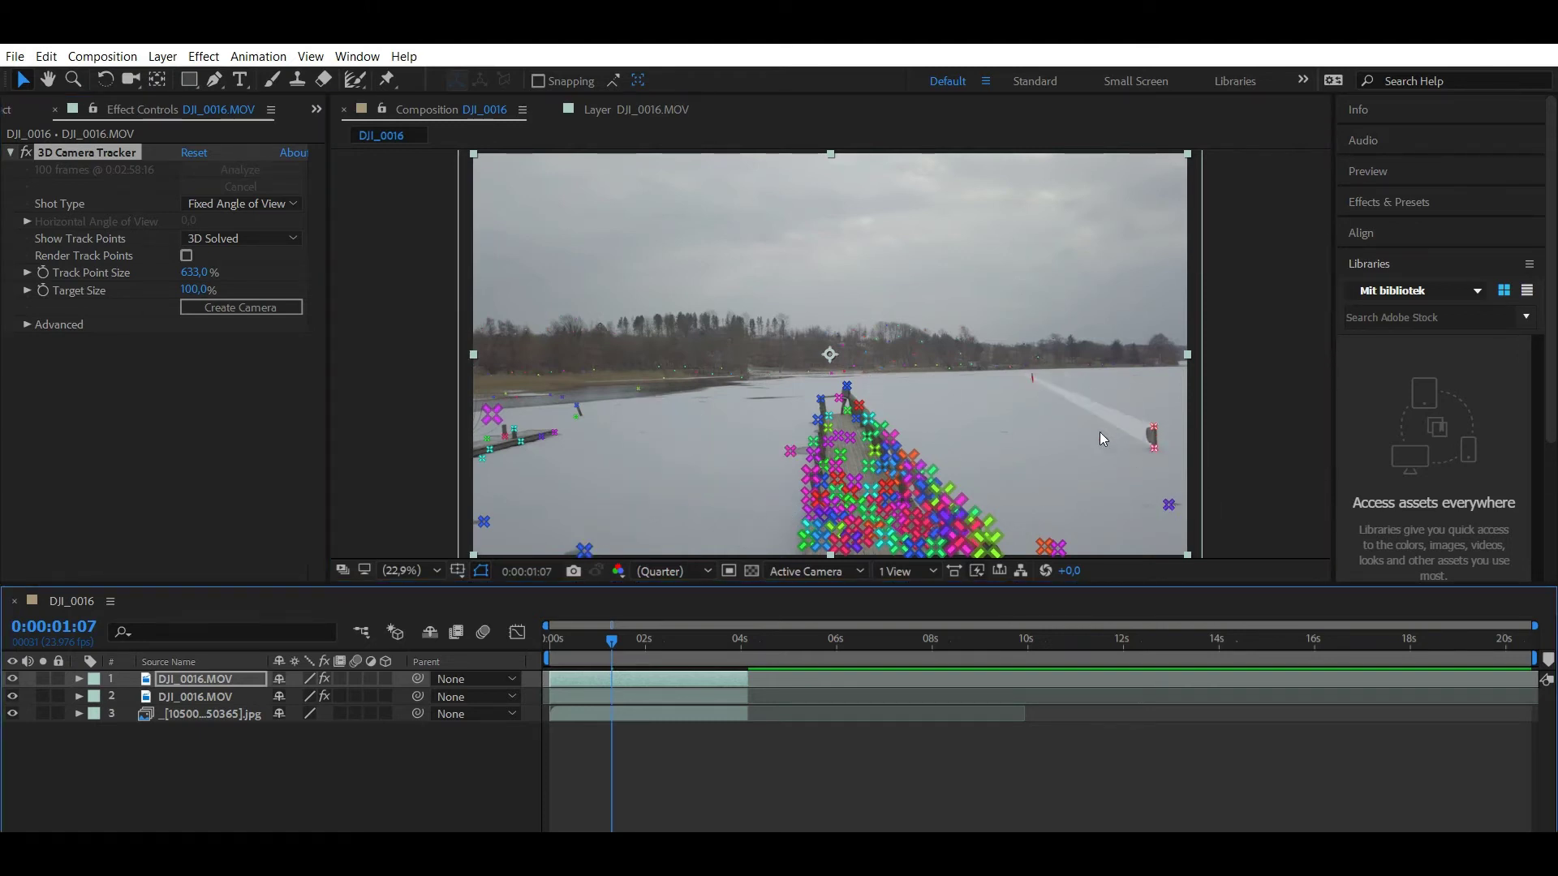
click(836, 409)
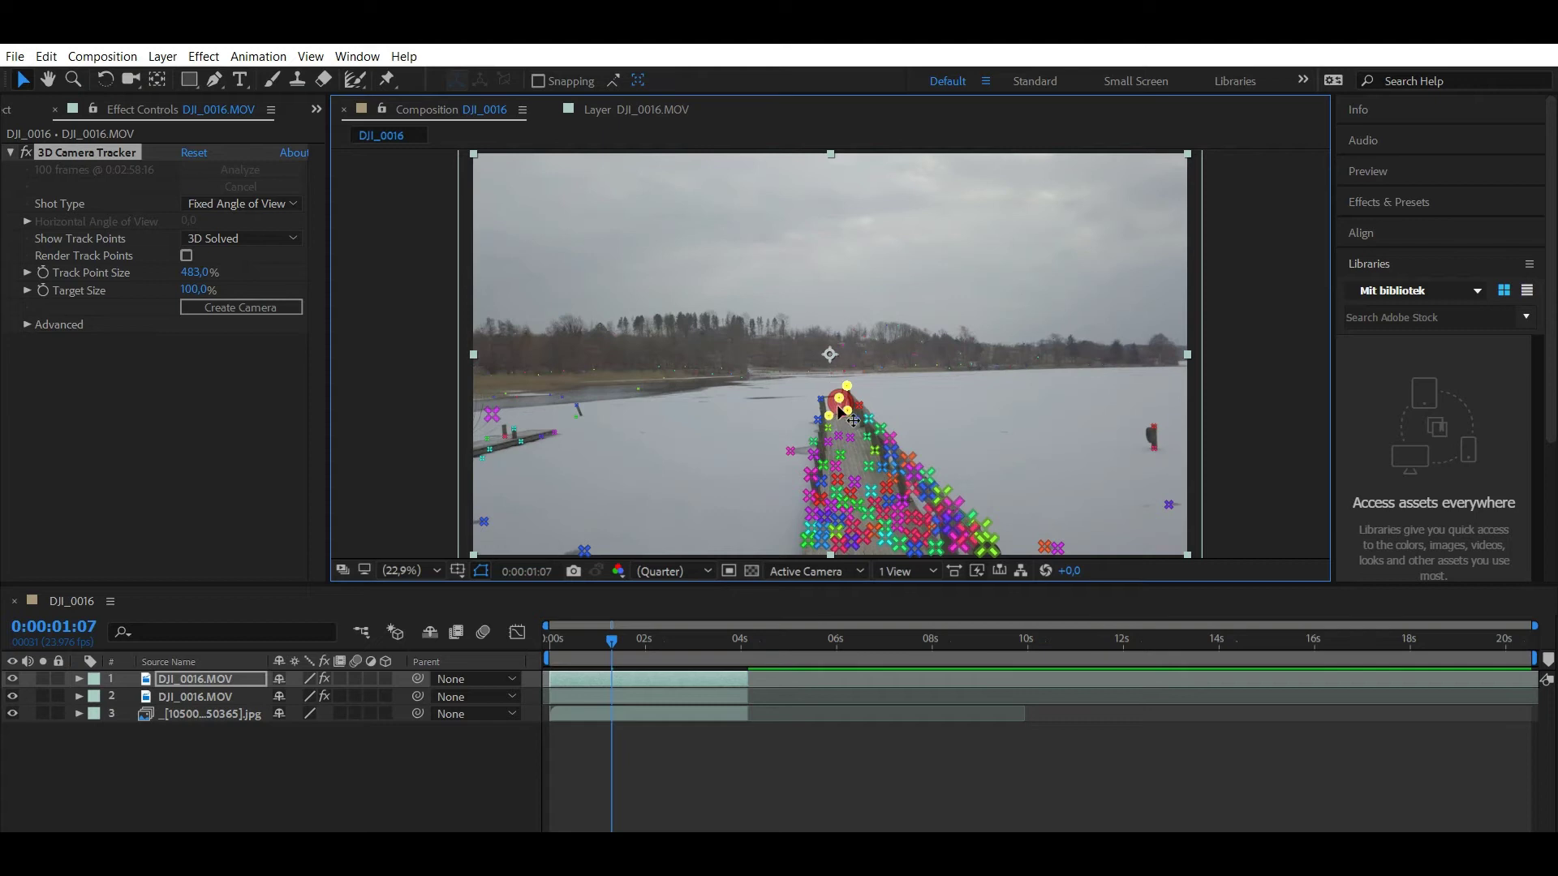
right_click(836, 411)
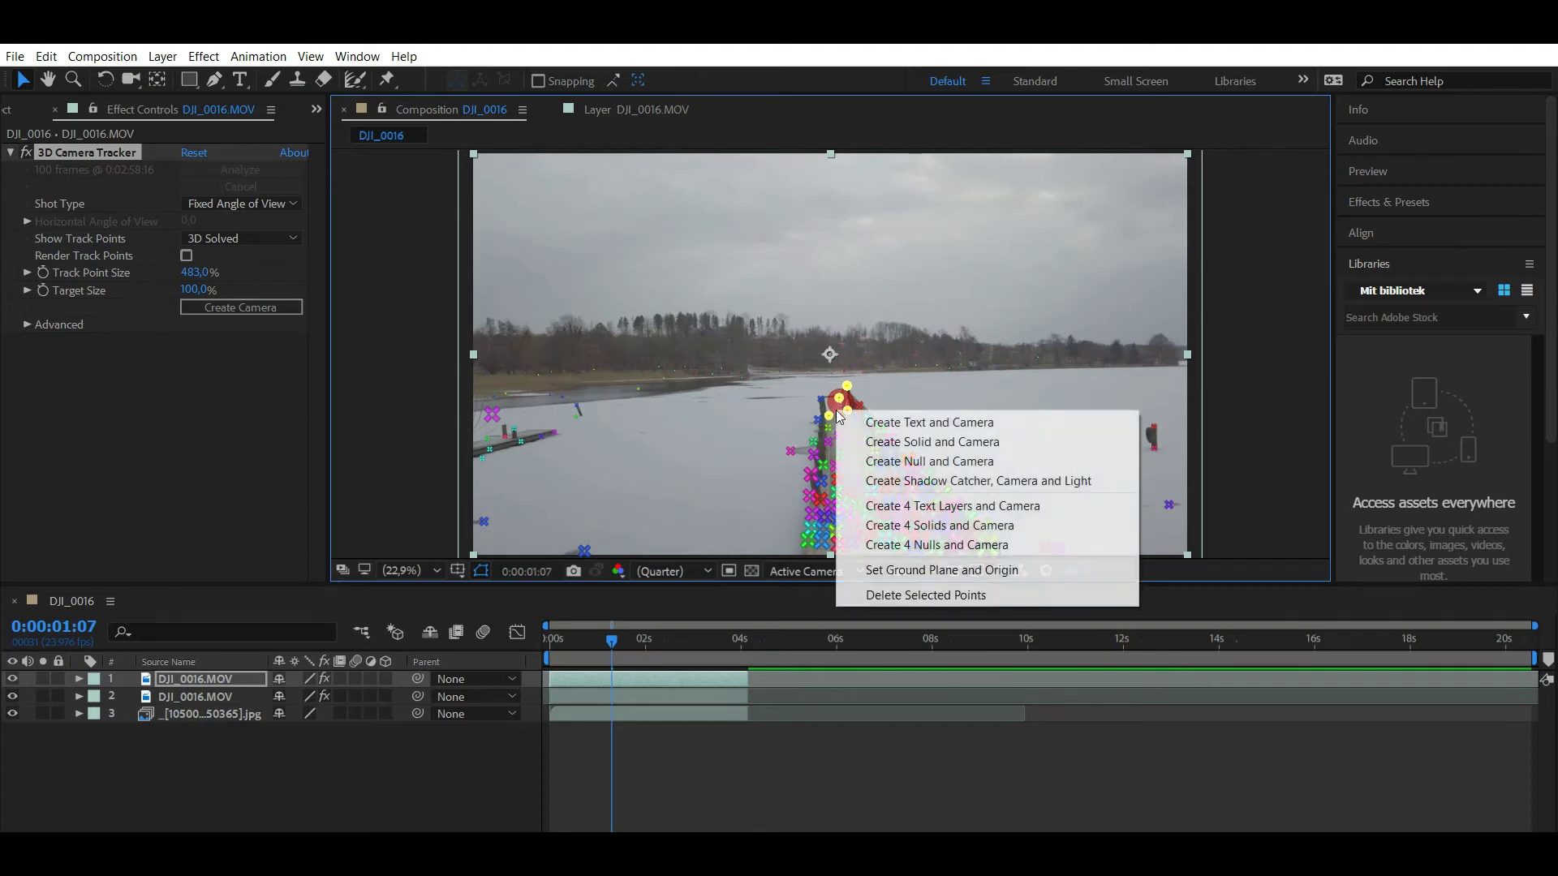
click(867, 442)
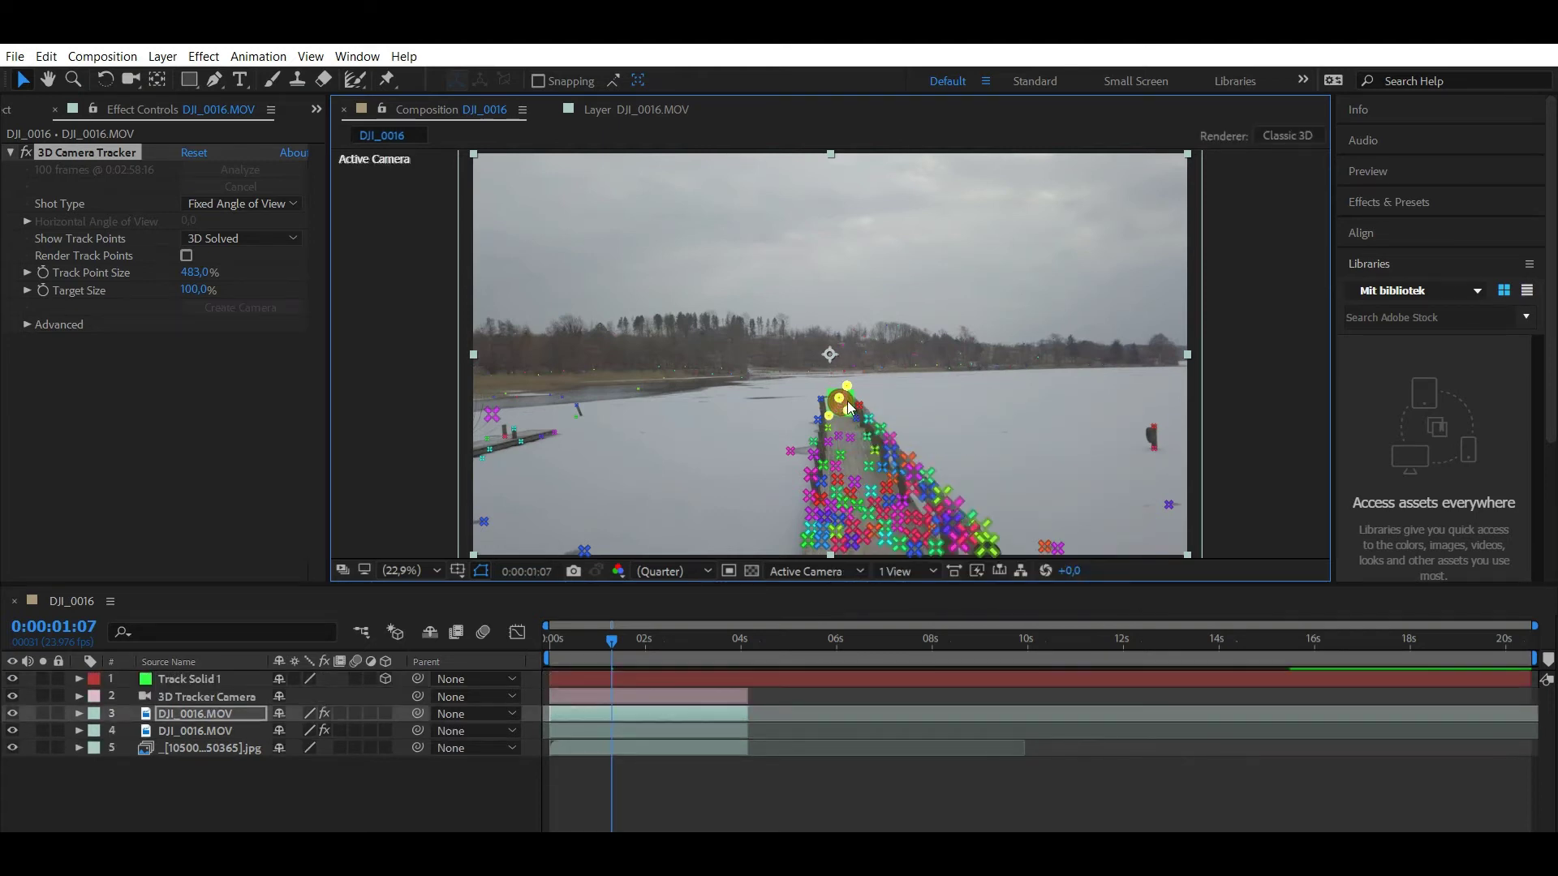
- Try enlarging Track Solid 1 over the pier, and undo the scaling
click(616, 679)
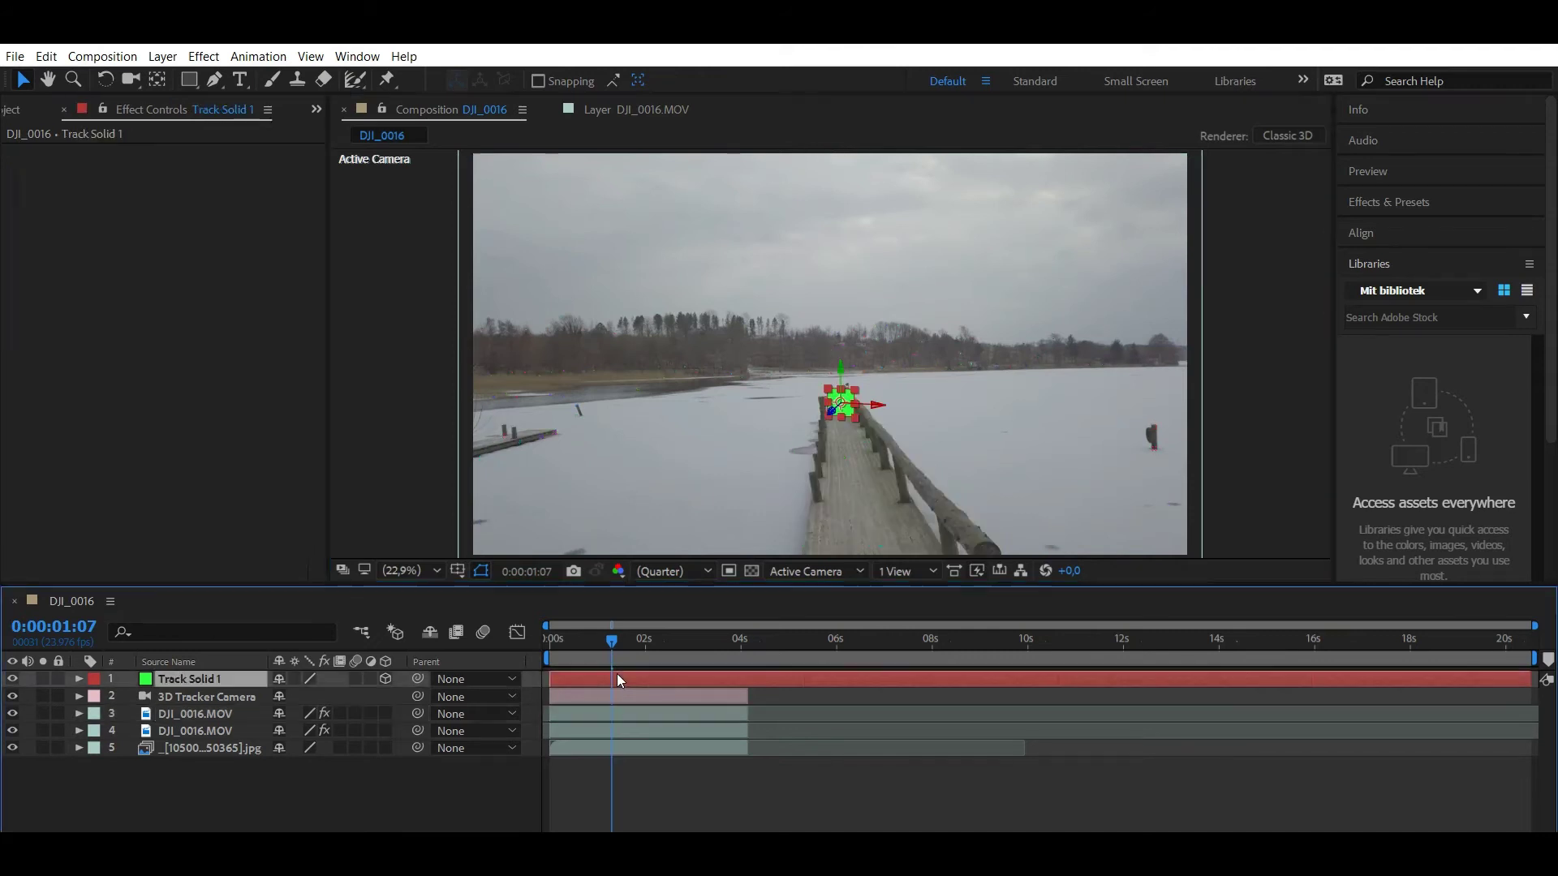
drag(854, 387, 930, 341)
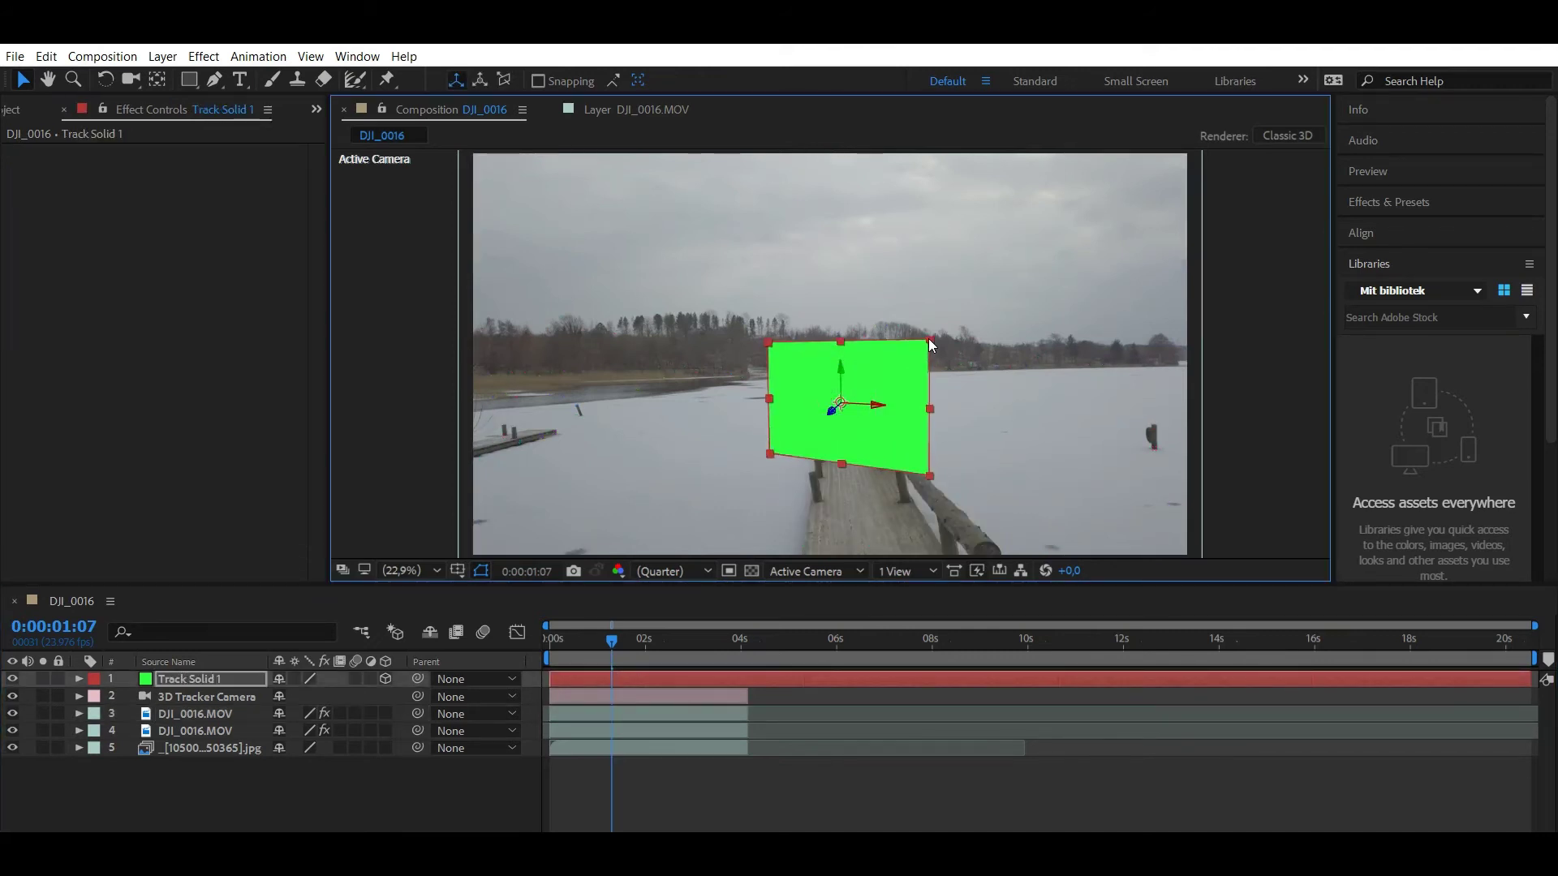
key(ctrl+z)
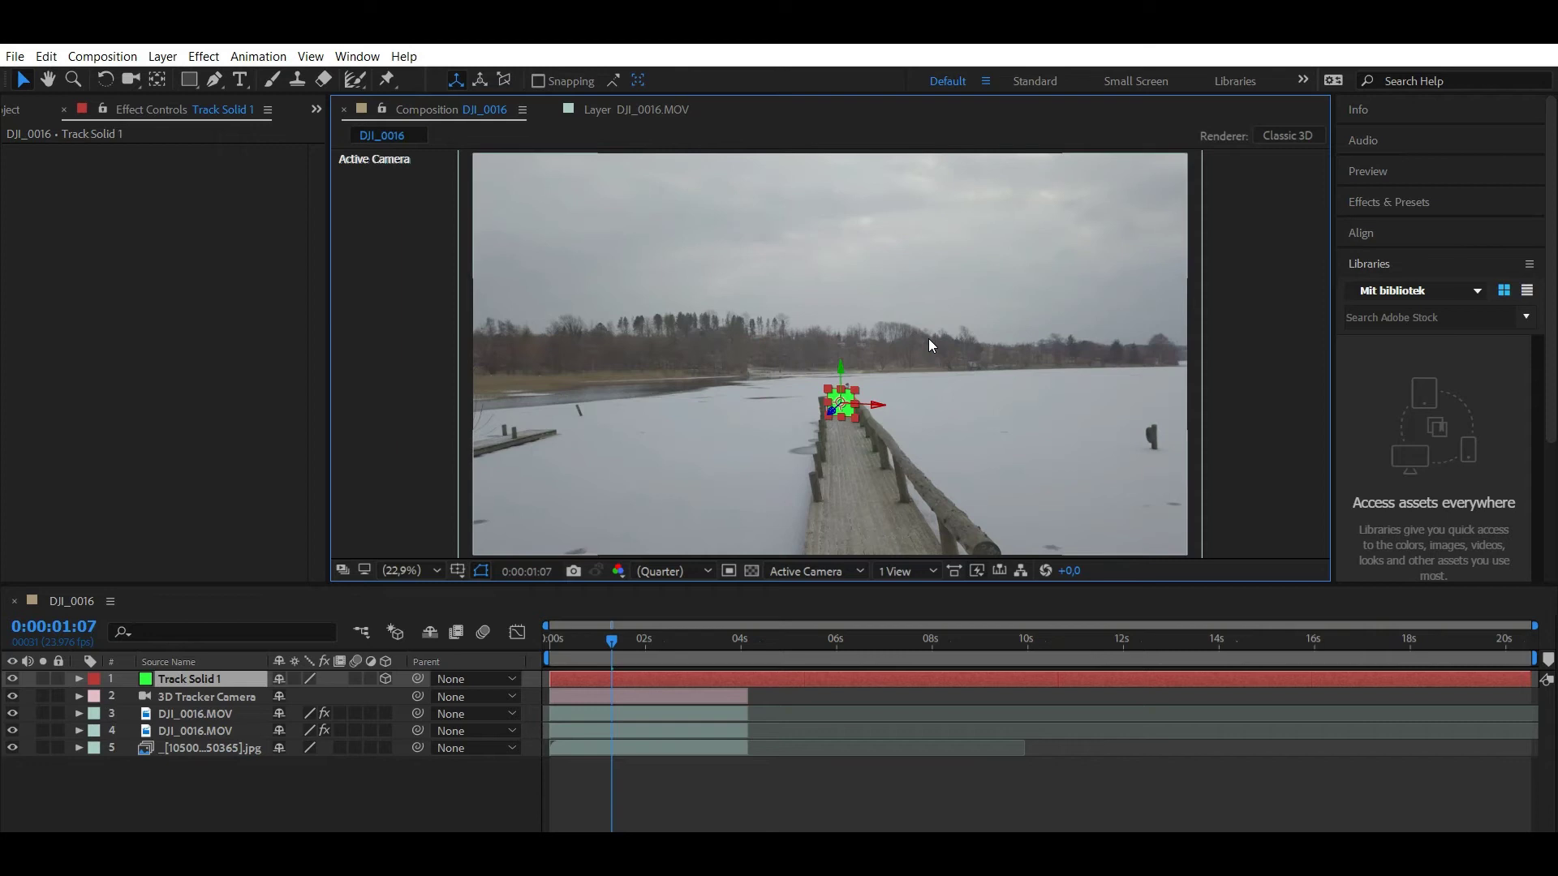
- Show the project's assets and delete the existing cloud image sequence layer from the composition
click(13, 109)
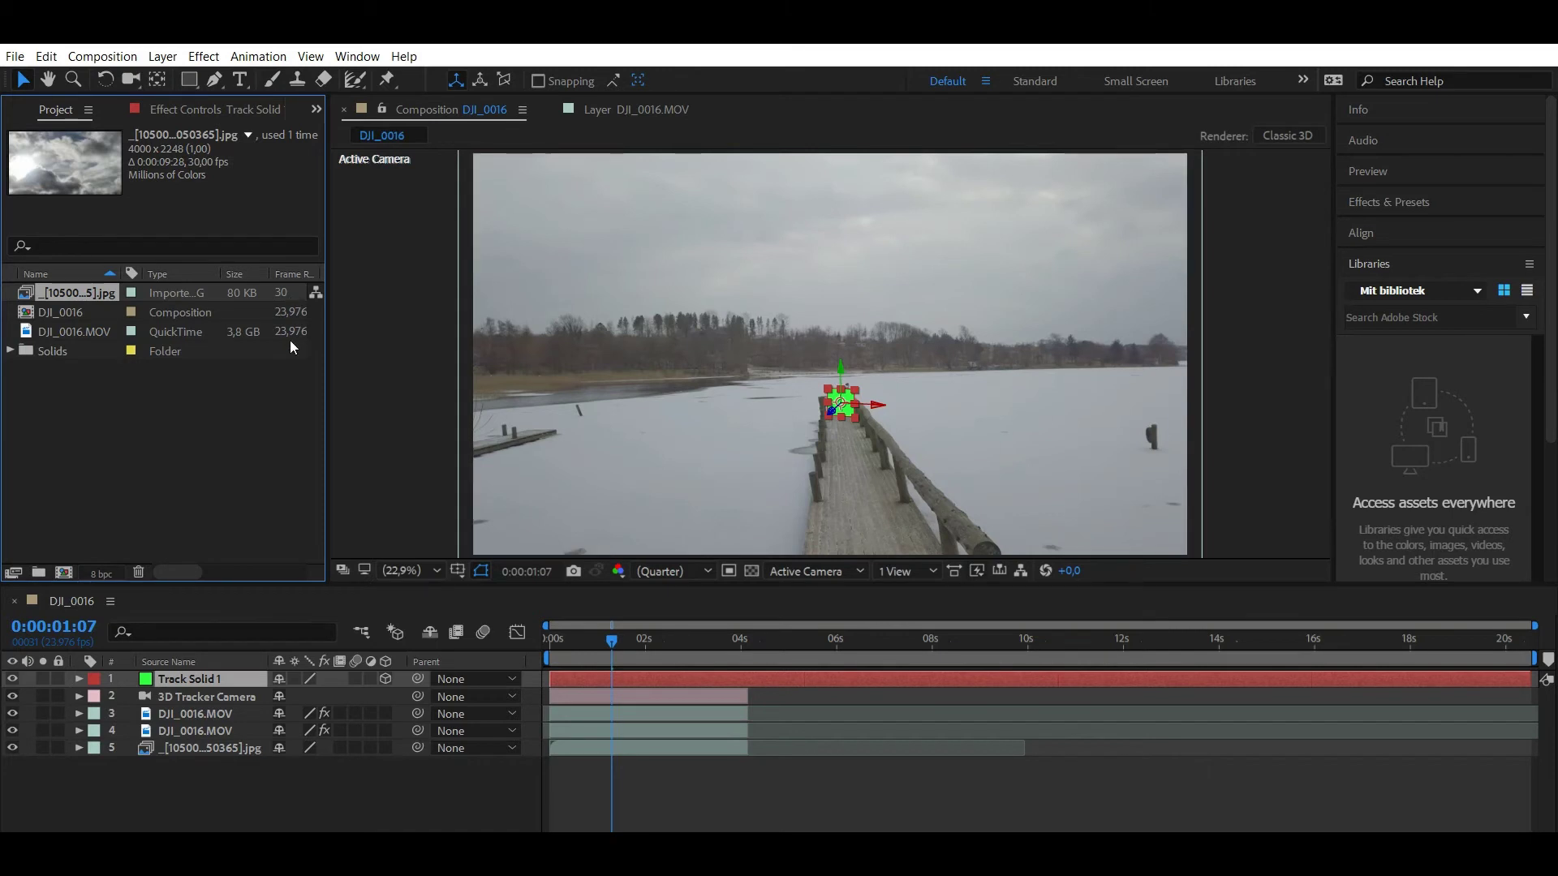
click(660, 749)
key(Delete)
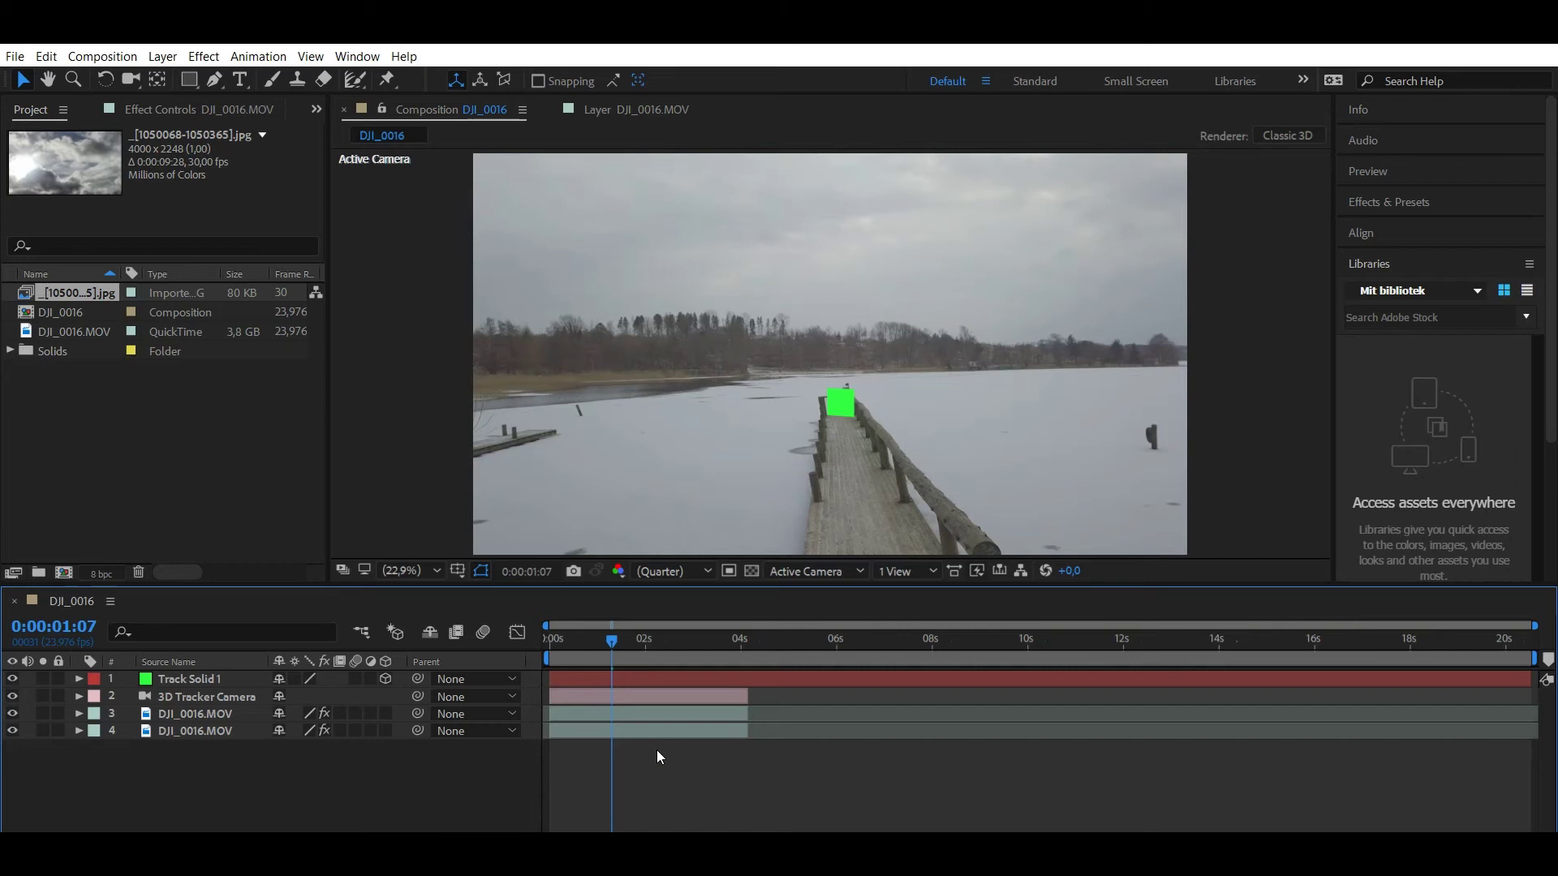
- Replace the source of Track Solid 1 in the DJI_0016 composition with the cloud image sequence
double_click(602, 679)
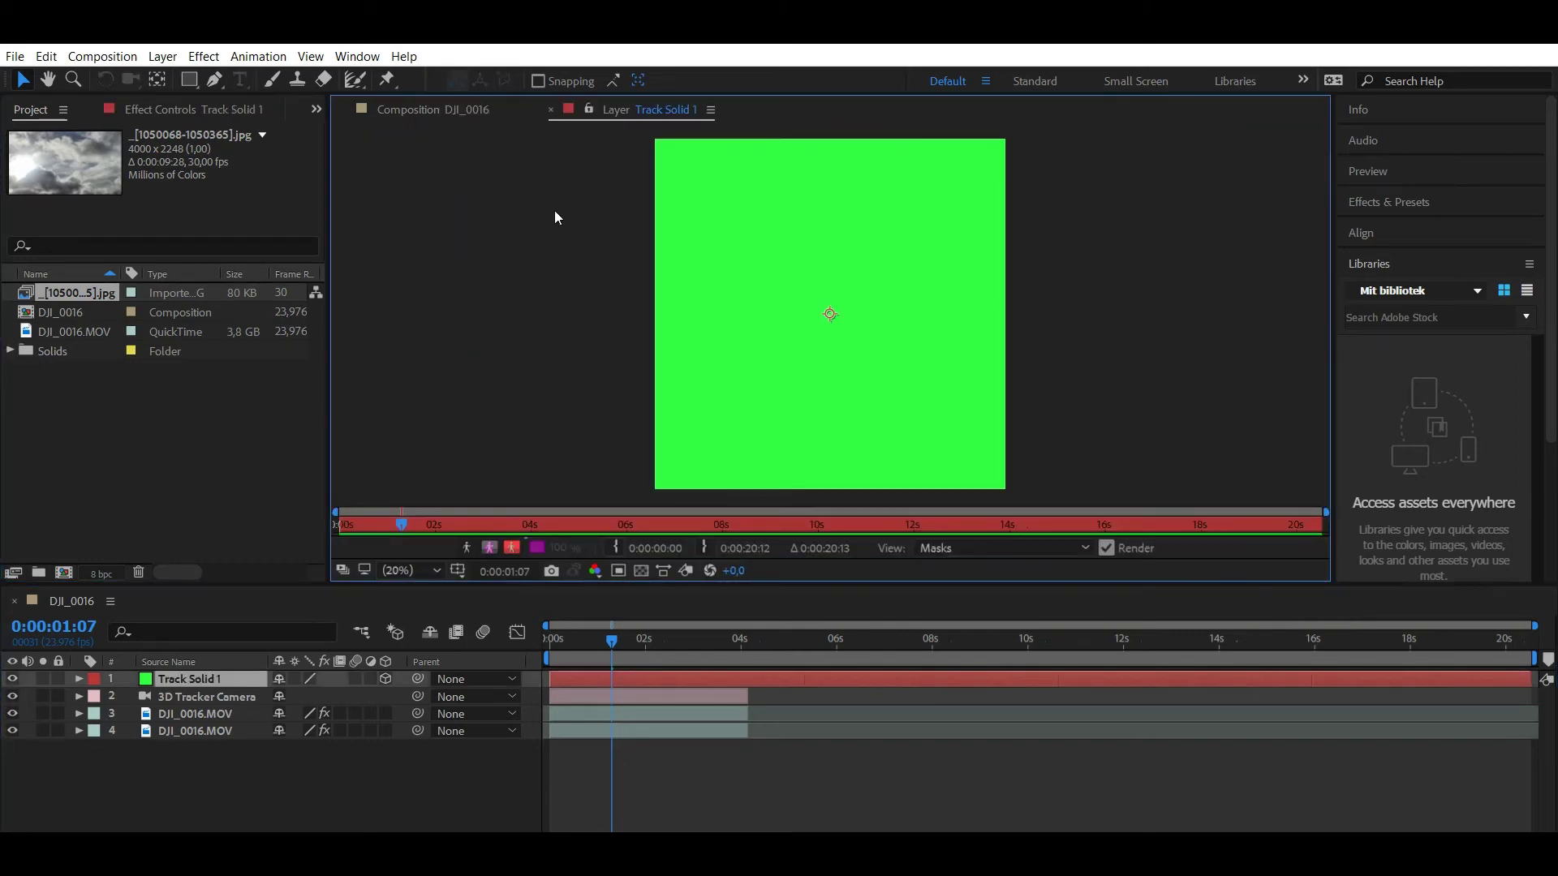
click(452, 109)
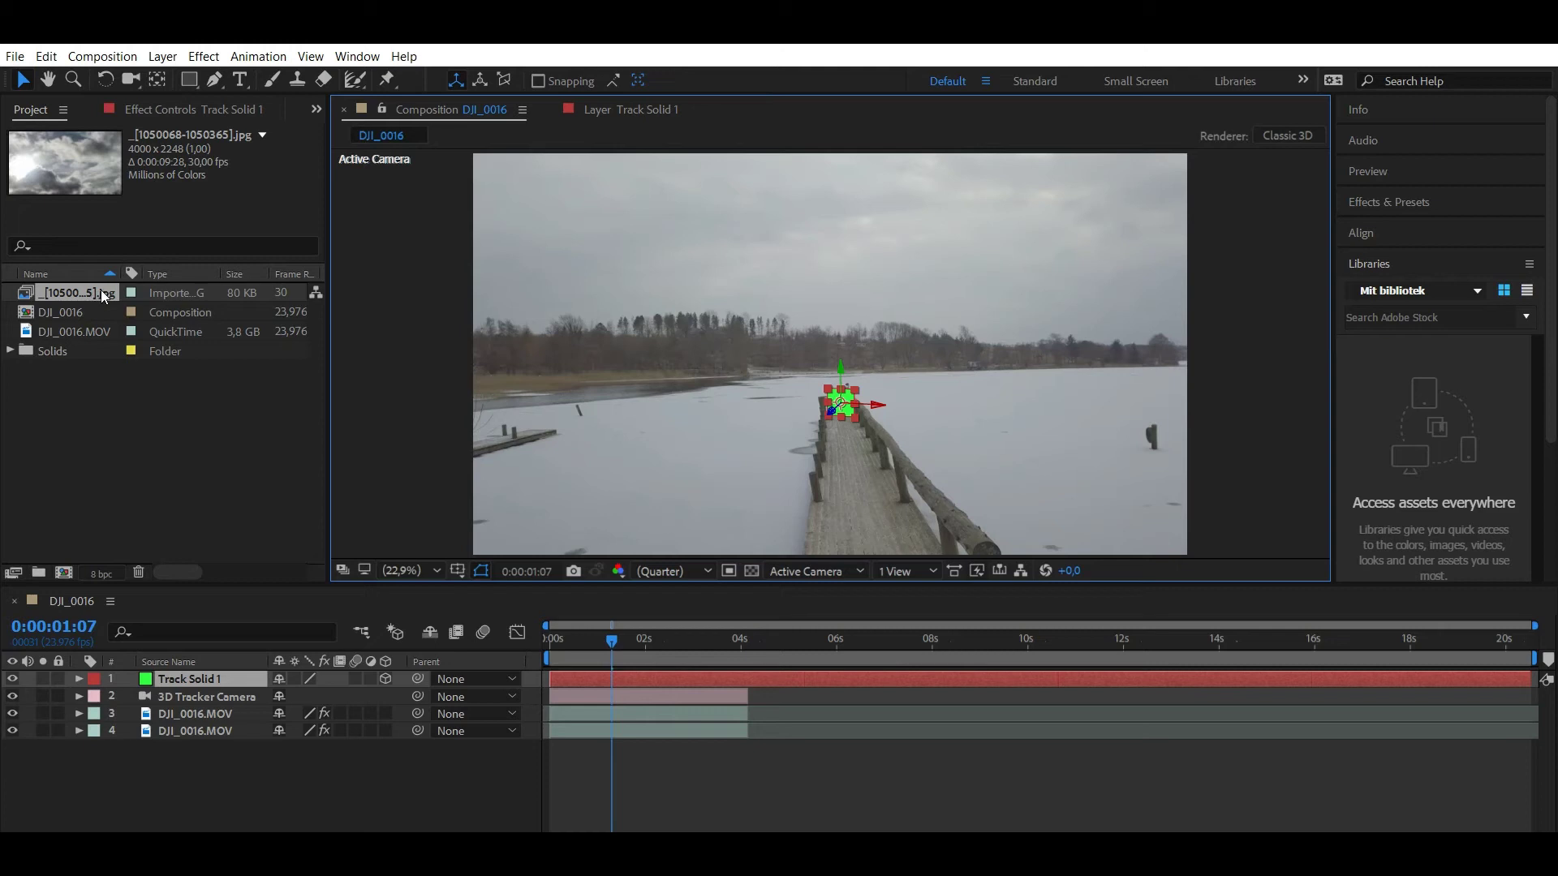
drag(103, 296, 620, 677)
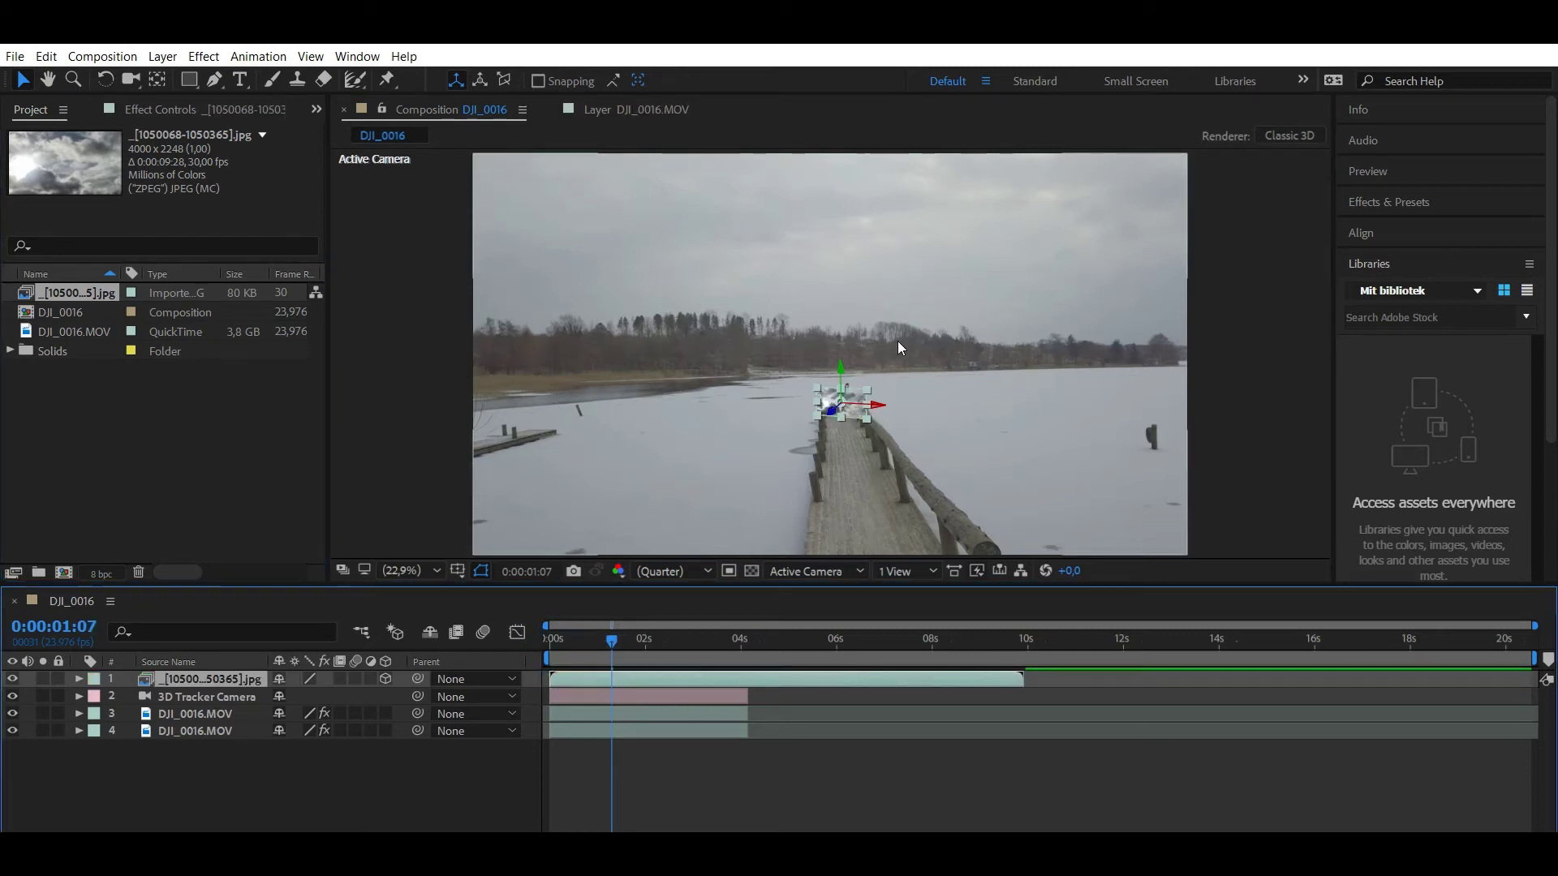
- Move the tracked cloud layer beneath both footage layers and hide the upper DJI_0016.MOV copy
drag(231, 675, 228, 745)
click(216, 696)
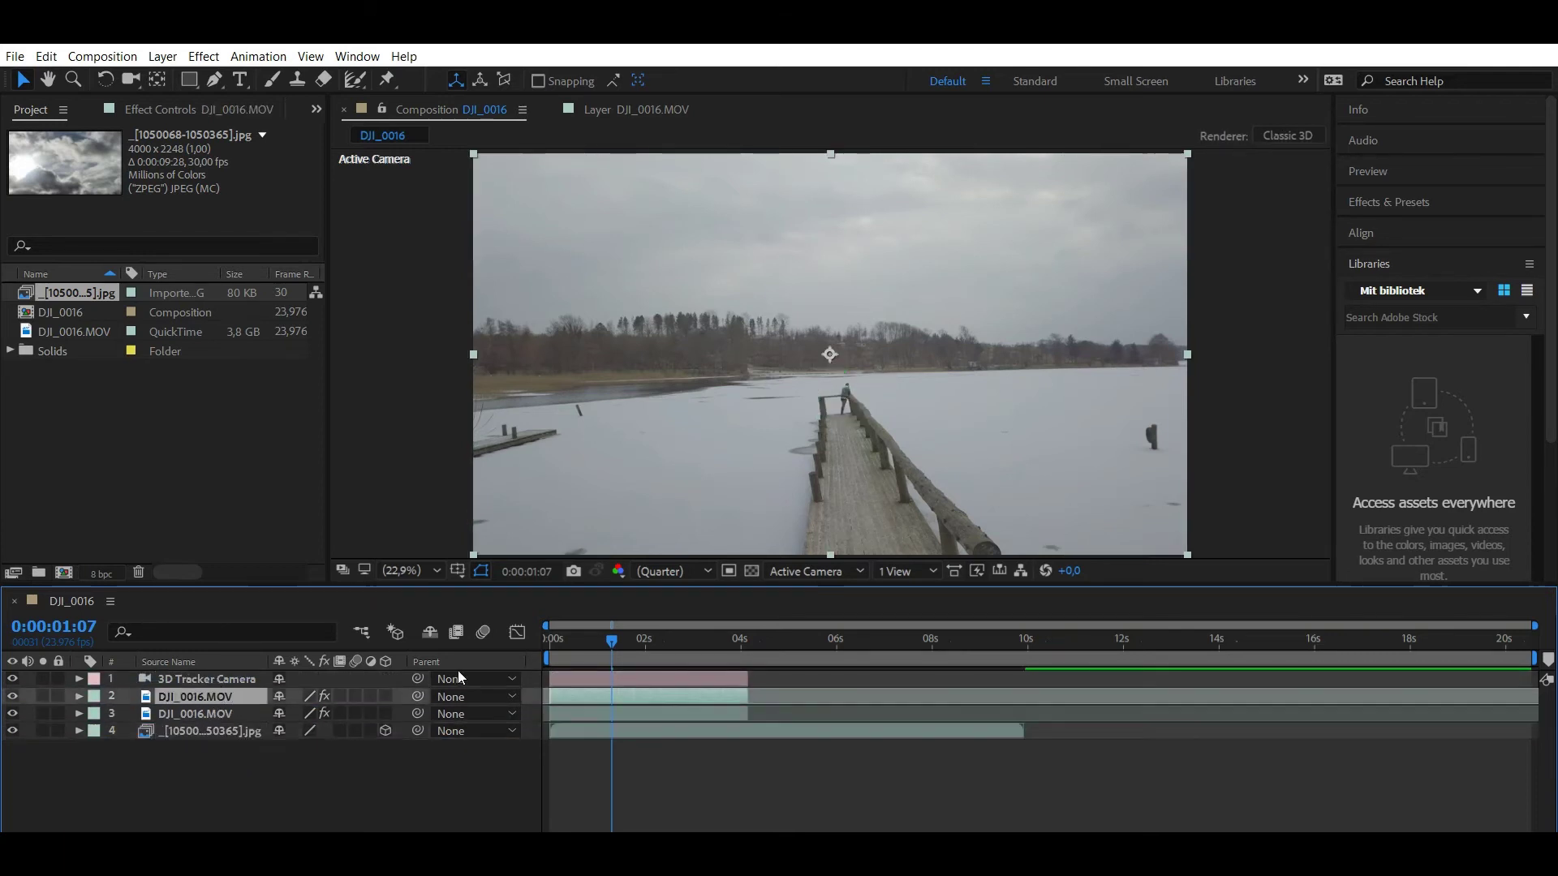
click(12, 696)
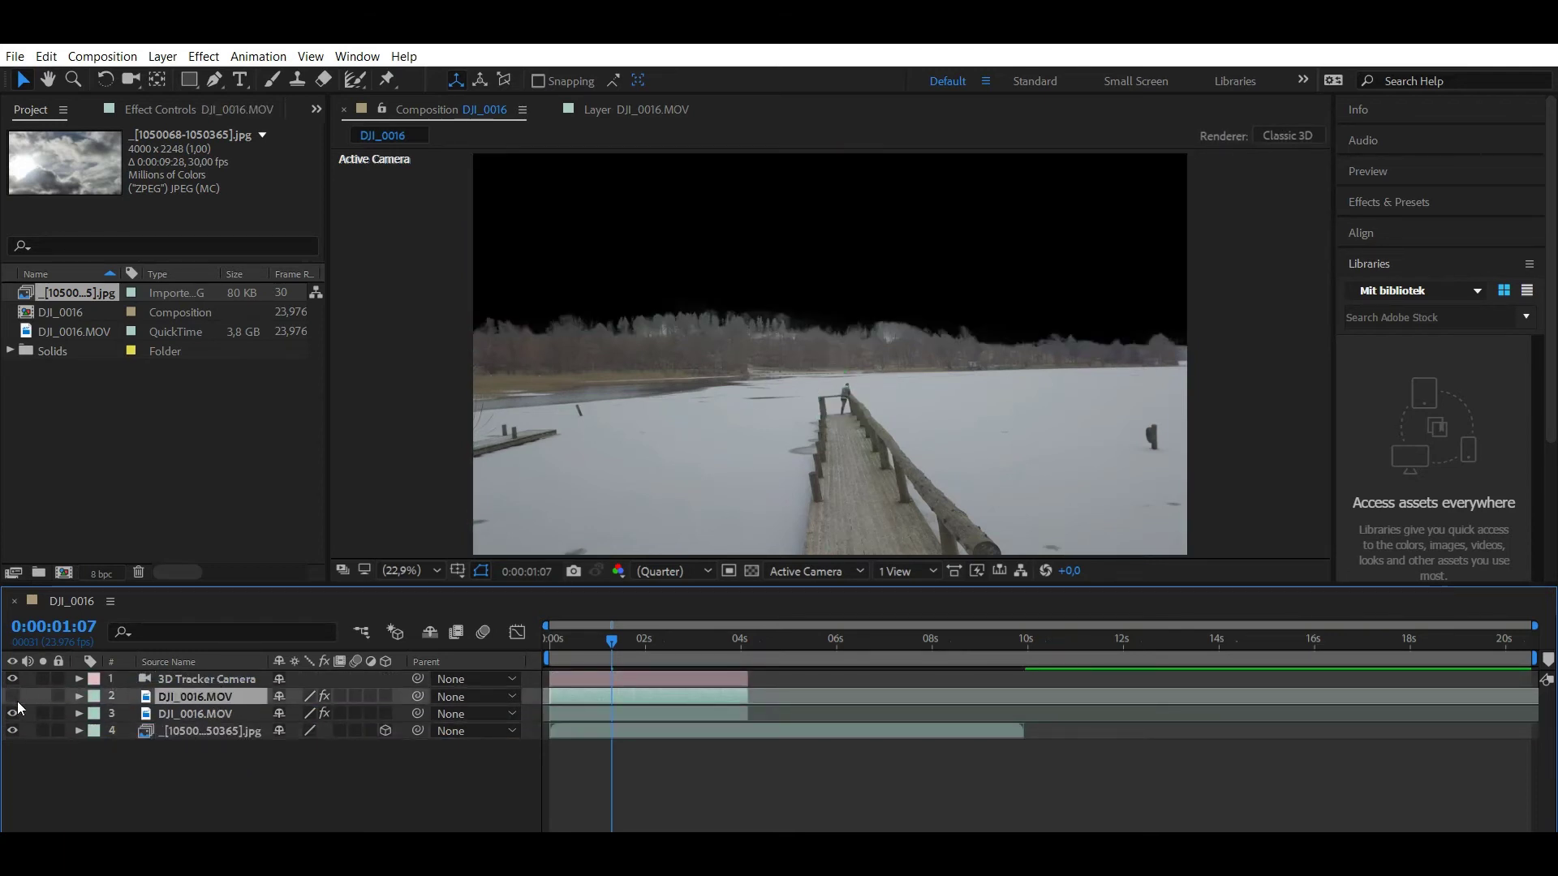
- Scale up the tracked cloud layer until it covers the removed sky above the treeline
click(642, 730)
click(853, 397)
drag(857, 398, 1088, 232)
- Play back the composition repeatedly from its start to examine how the tracked clouds follow the drone's movement
click(550, 639)
key(space)
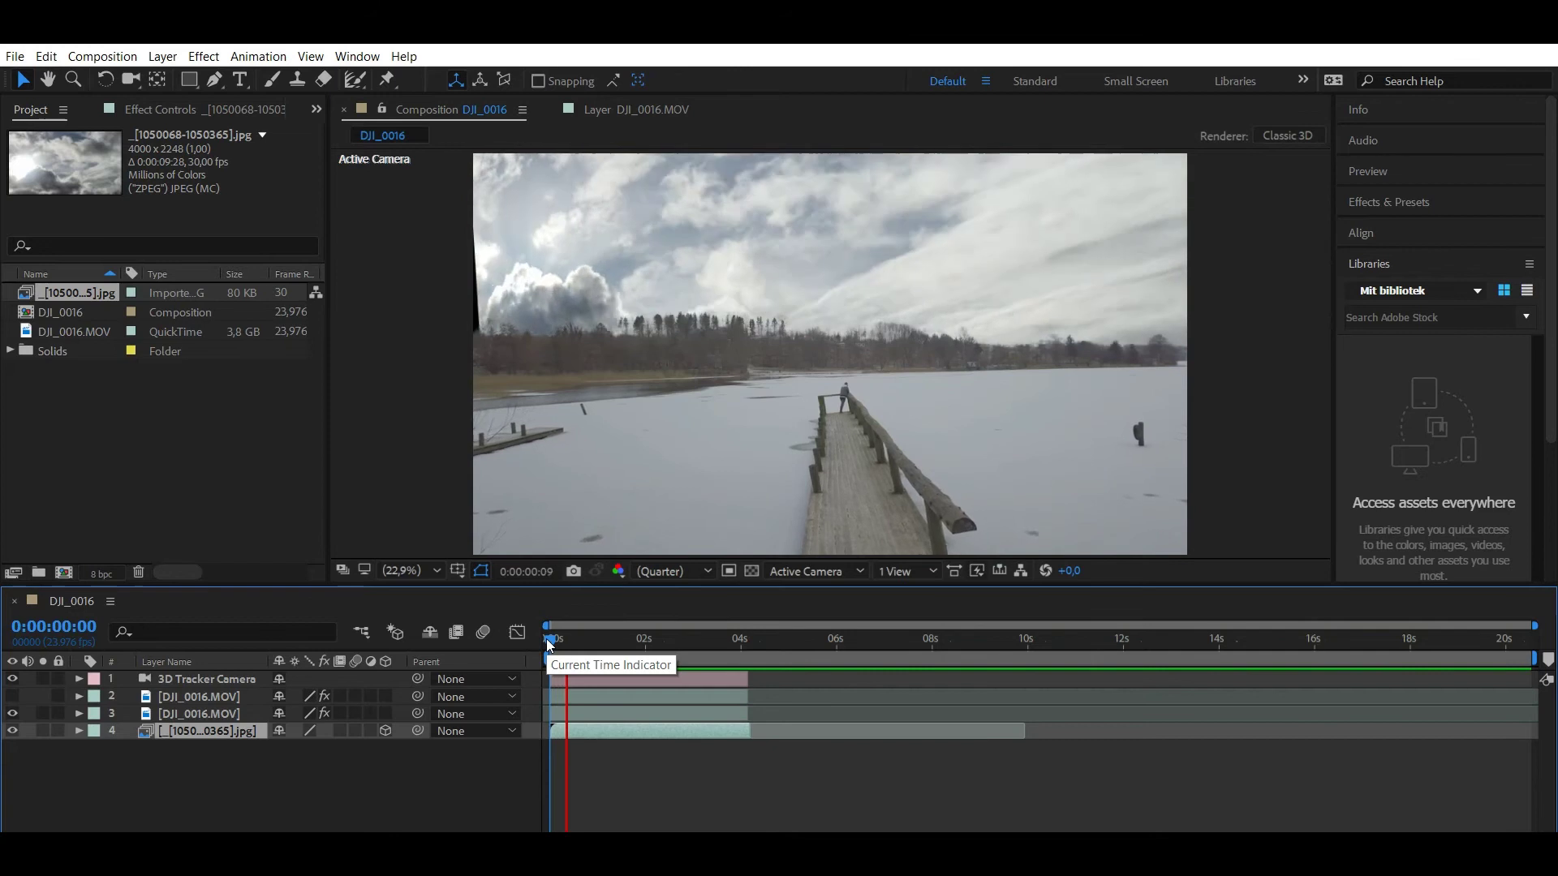
key(space)
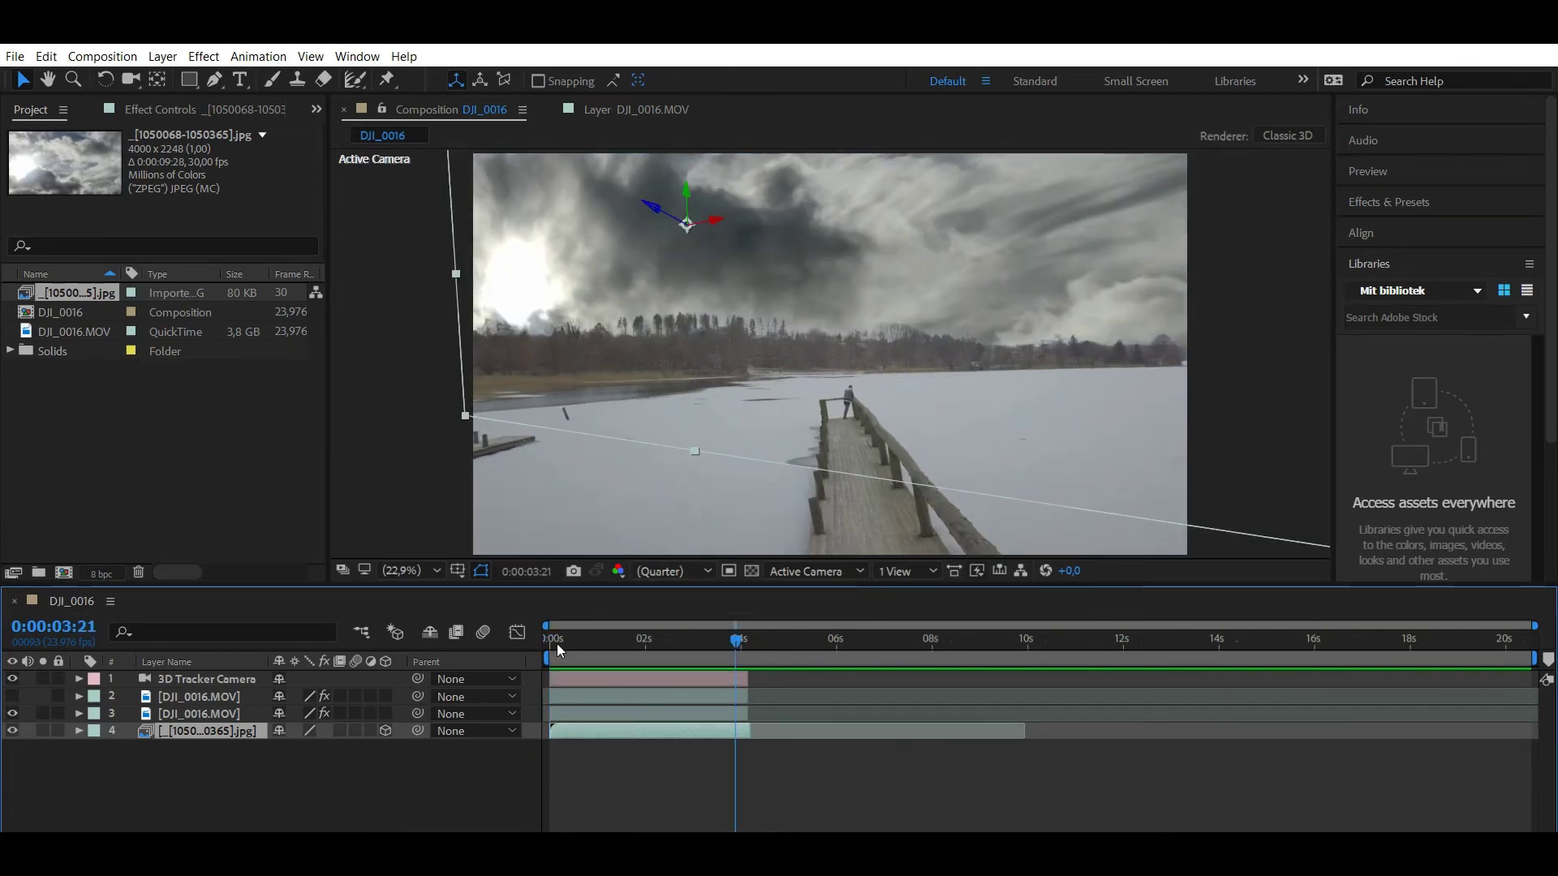
click(551, 641)
click(555, 643)
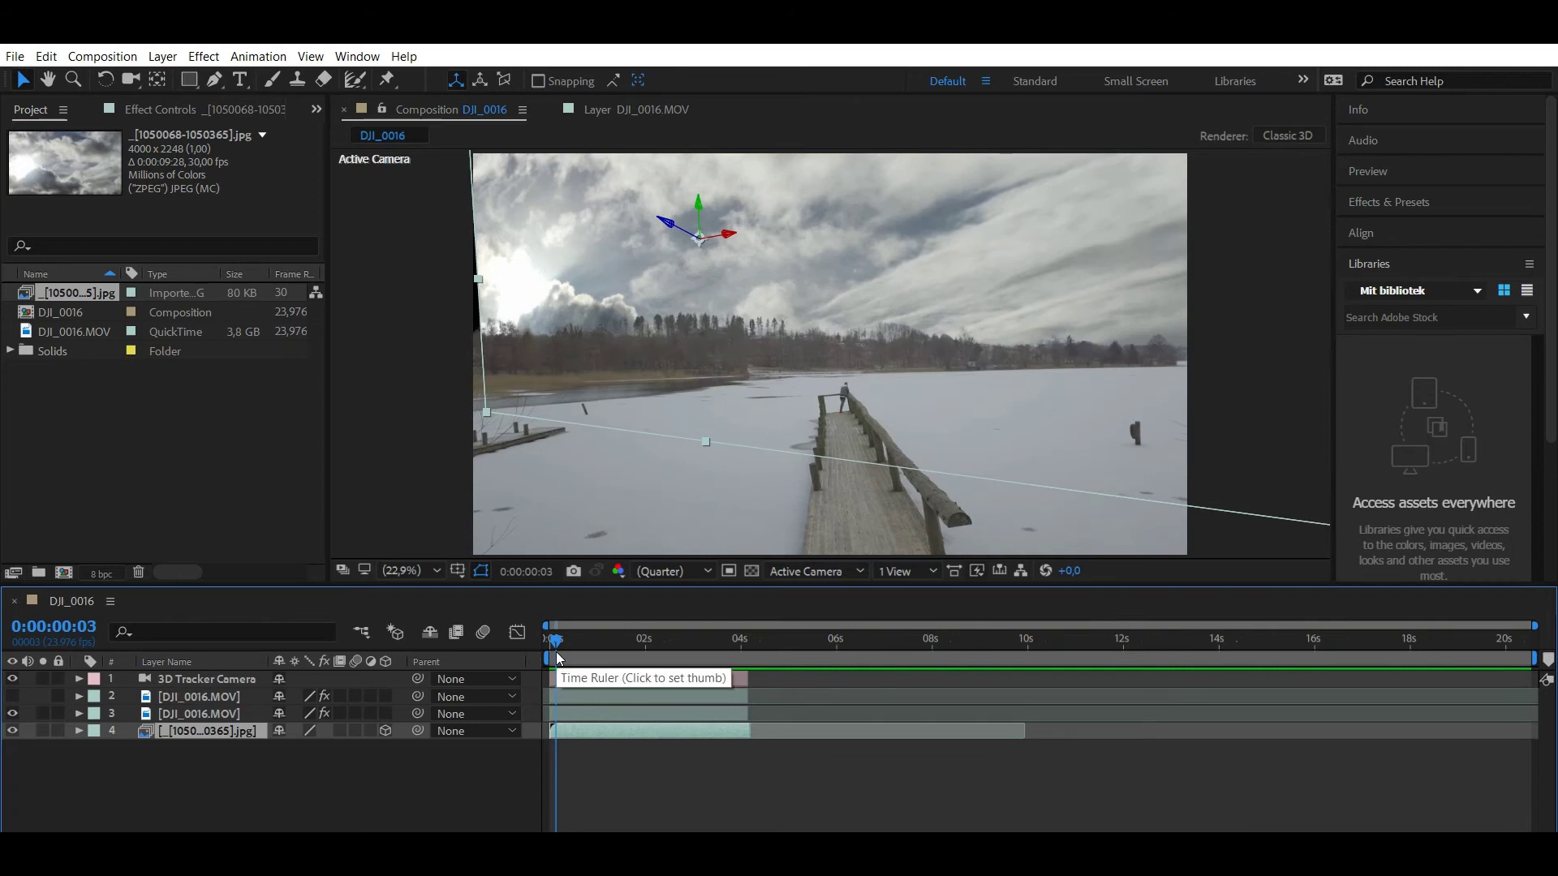
click(550, 643)
key(space)
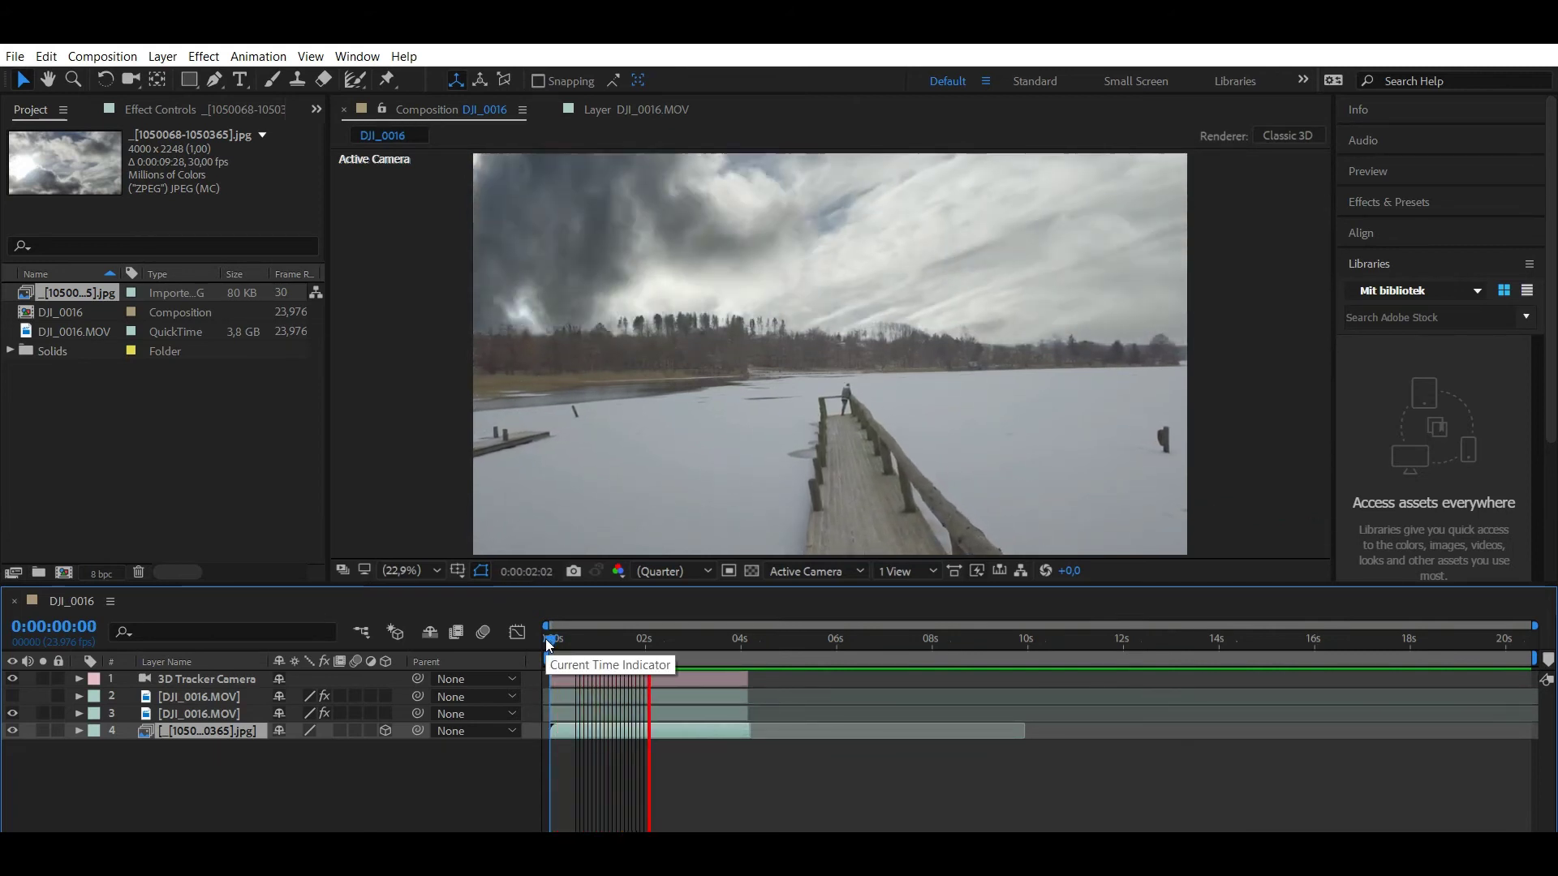
key(space)
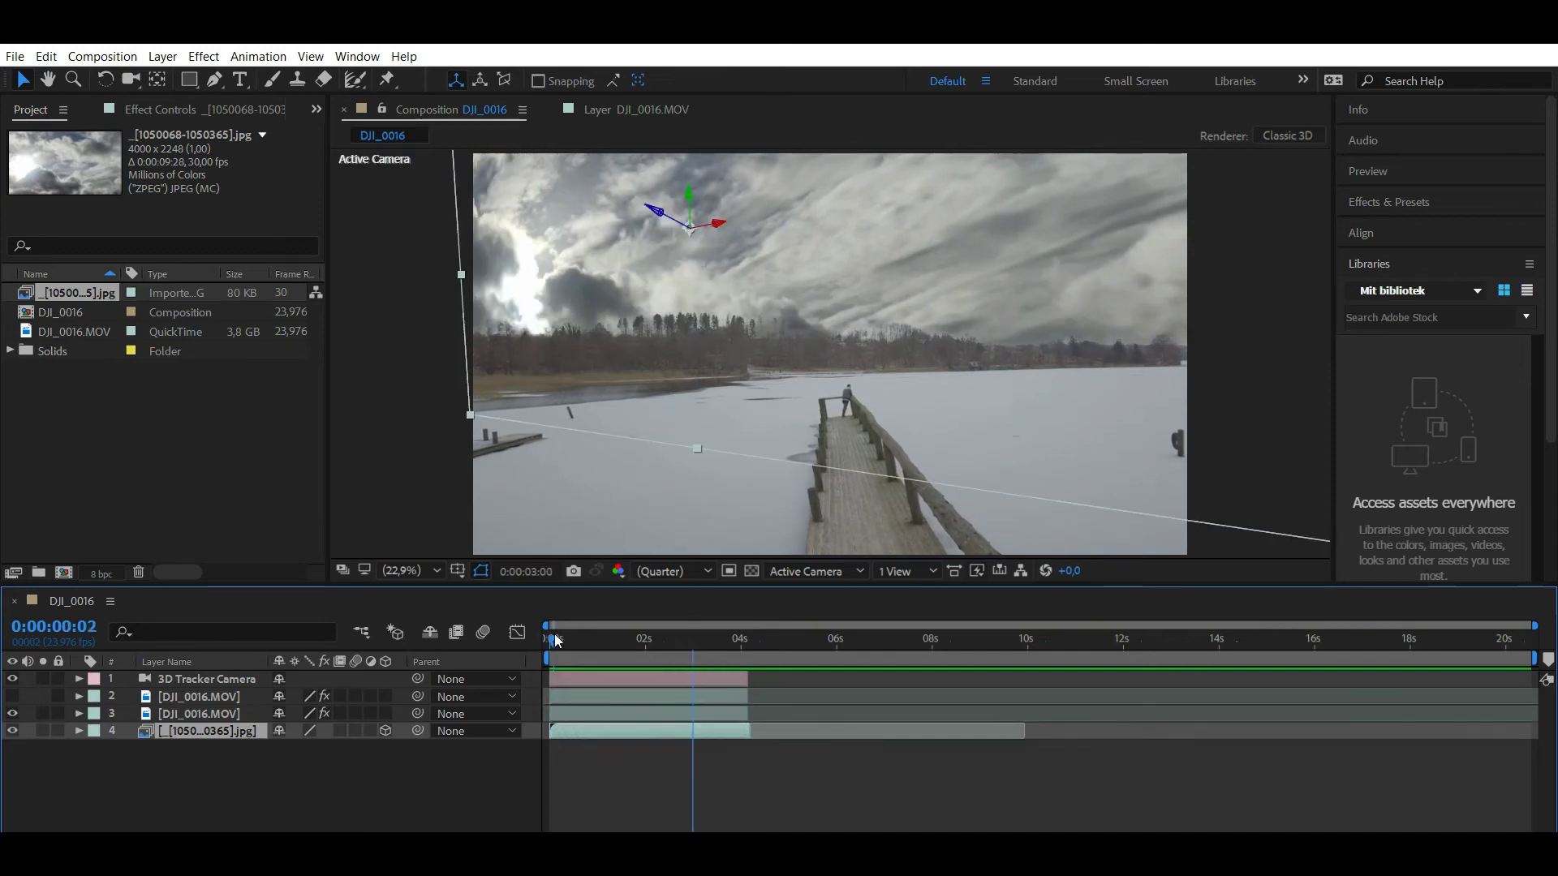
click(556, 642)
key(space)
key(space)
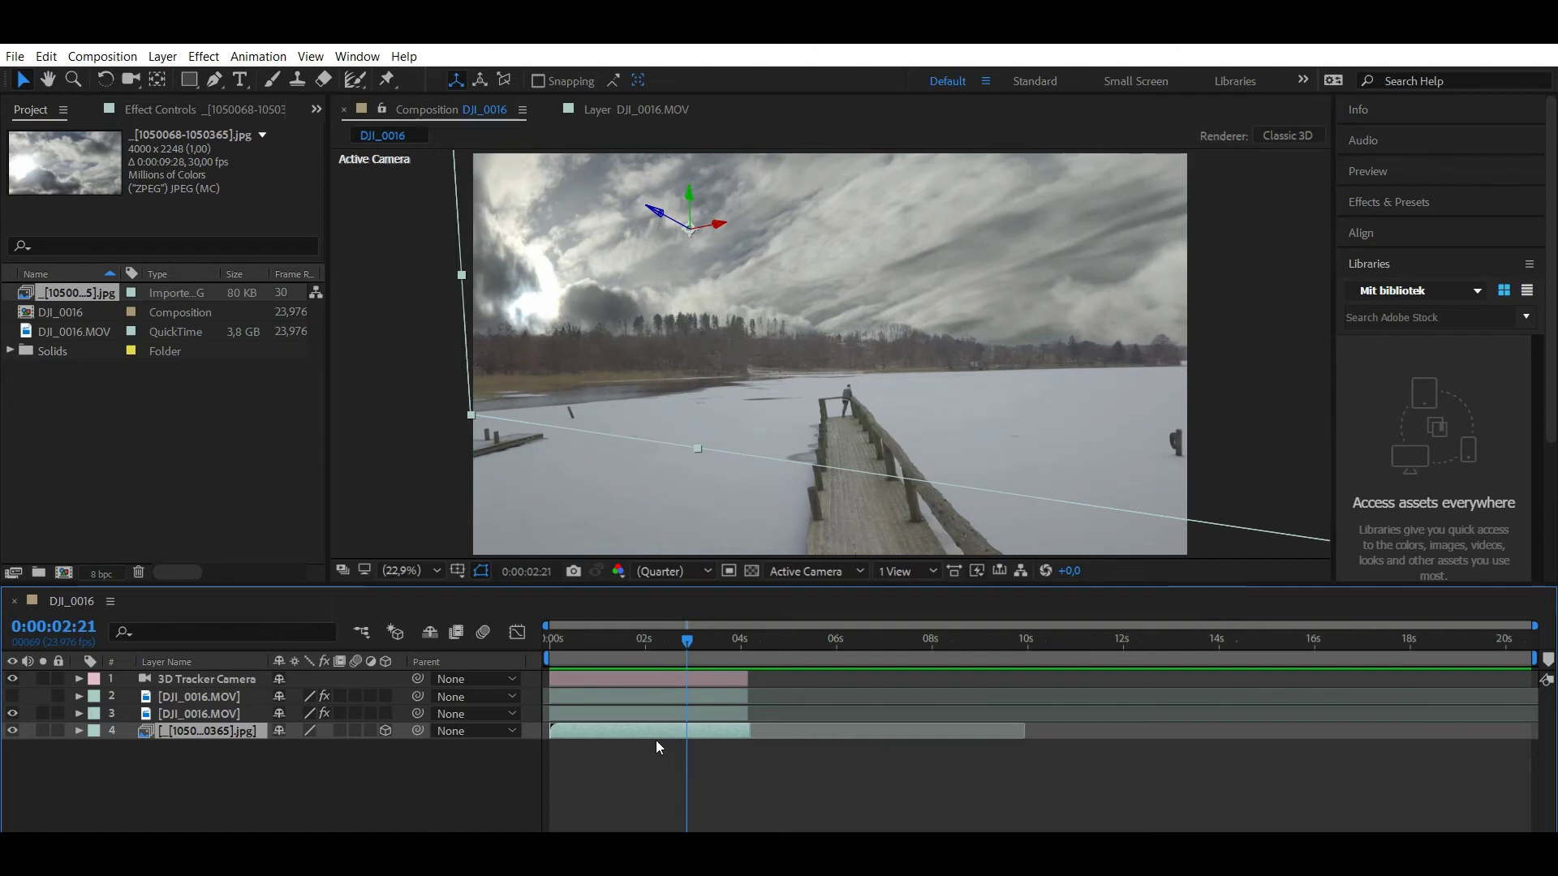
- Delete the 3D cloud layer, add the cloud image sequence again as a 2D bottom layer from the composition start, and scrub the result
key(Delete)
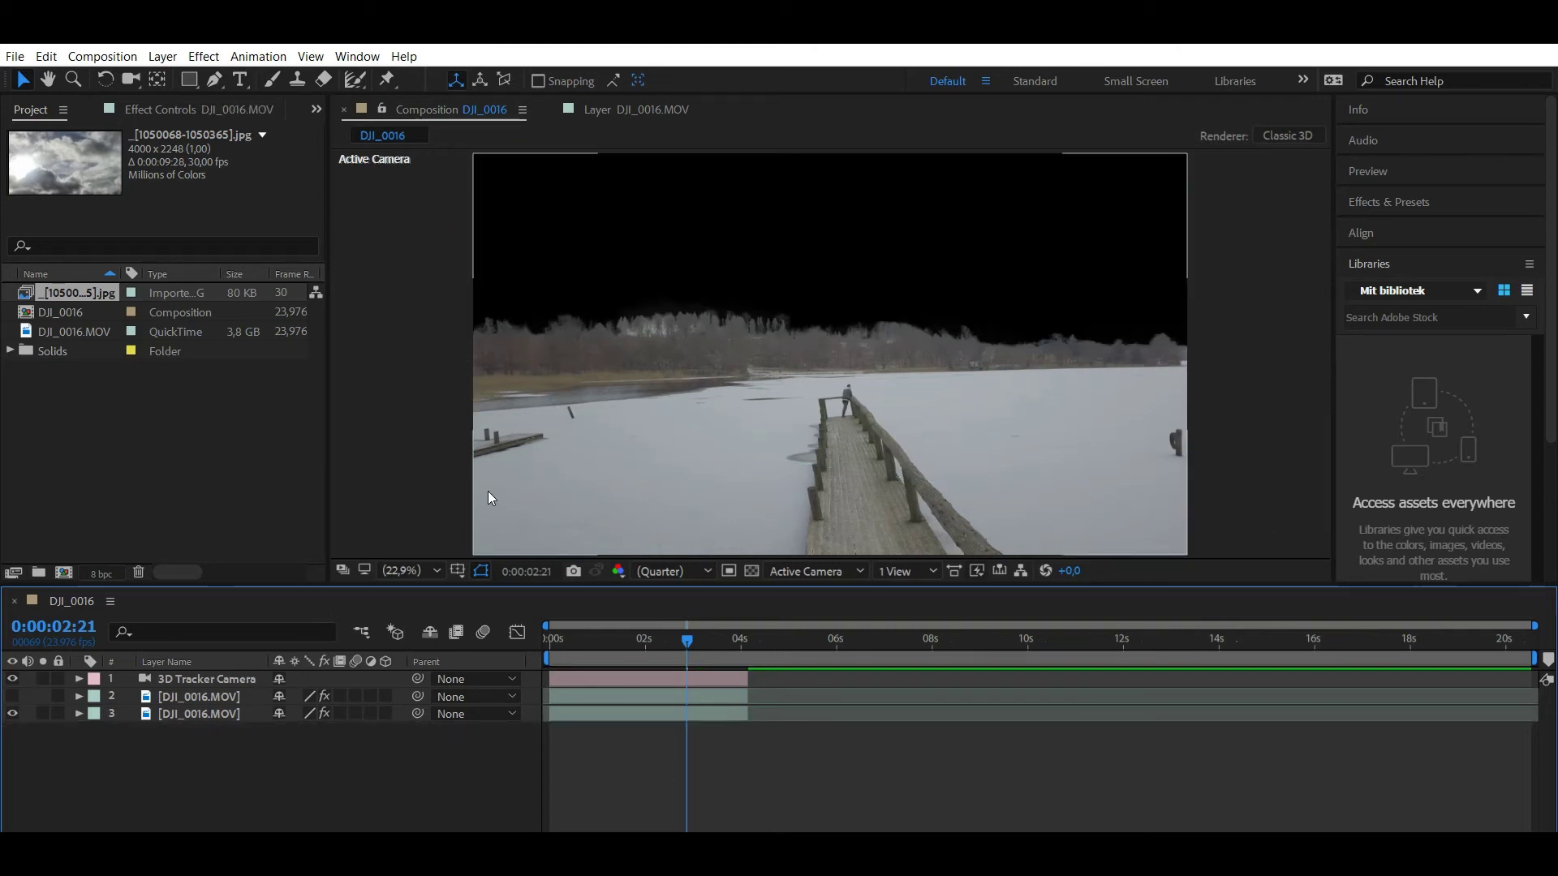
click(639, 716)
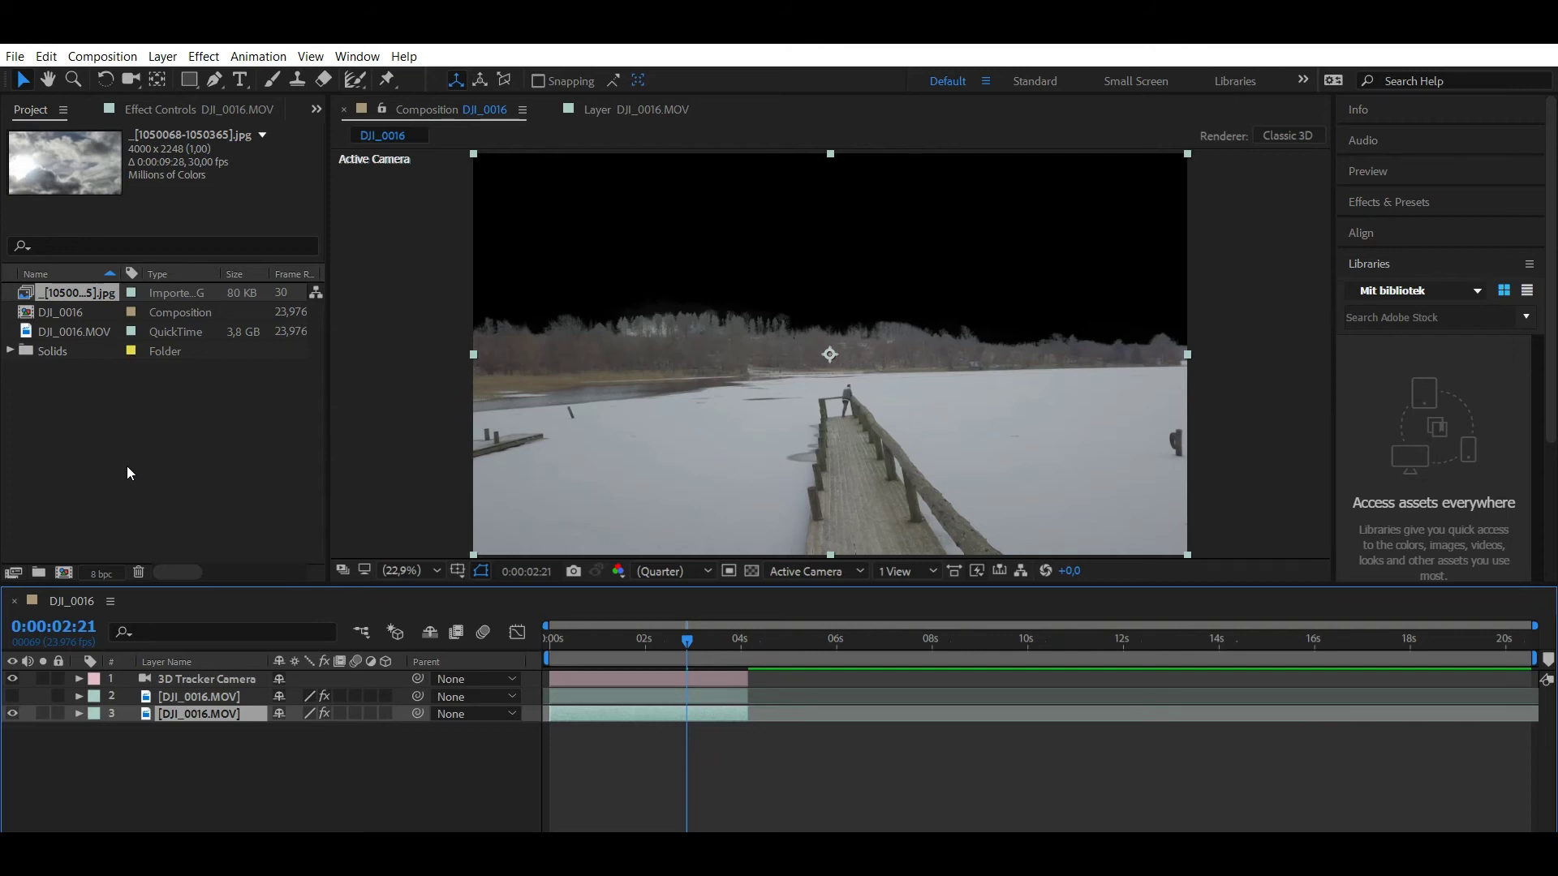
drag(84, 295, 586, 732)
drag(749, 732, 714, 723)
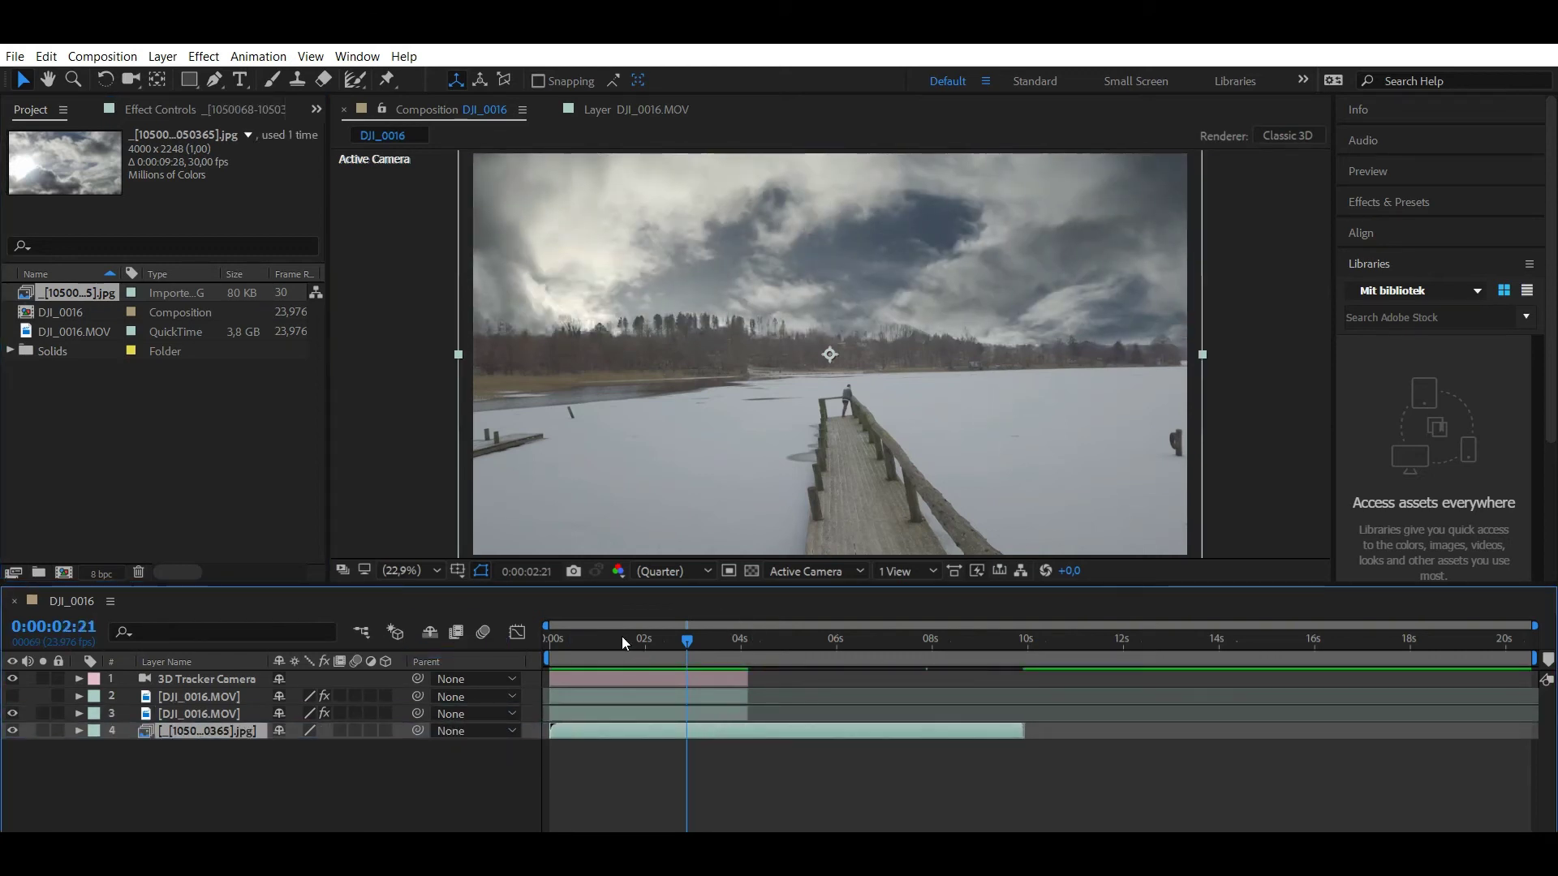
click(622, 638)
drag(597, 639, 558, 640)
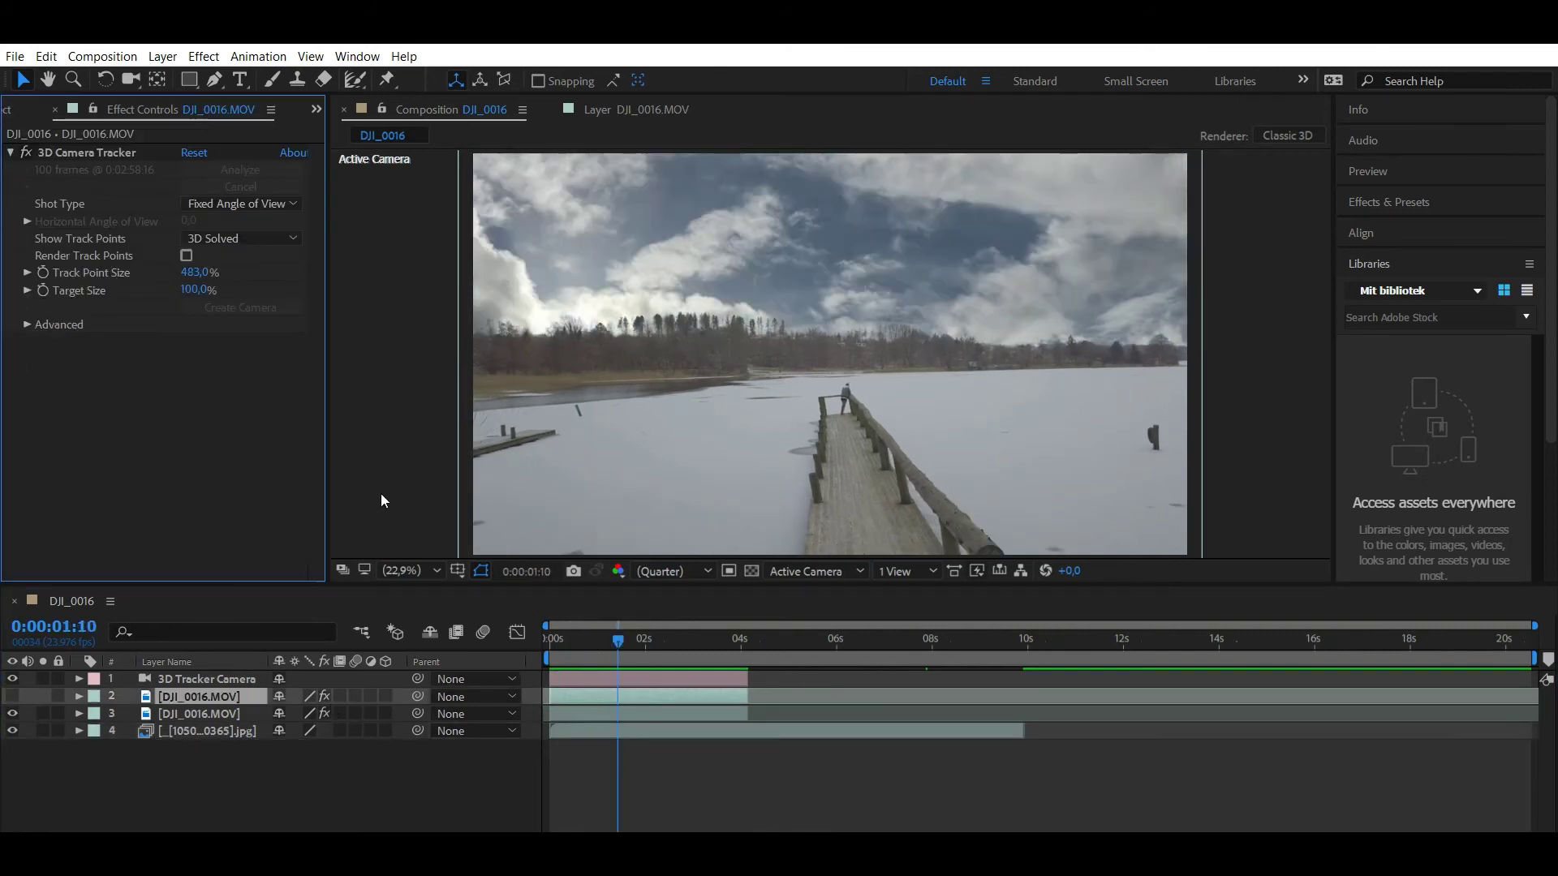
- Make the upper DJI_0016.MOV copy visible again and scrub through the first second of the composition
click(12, 696)
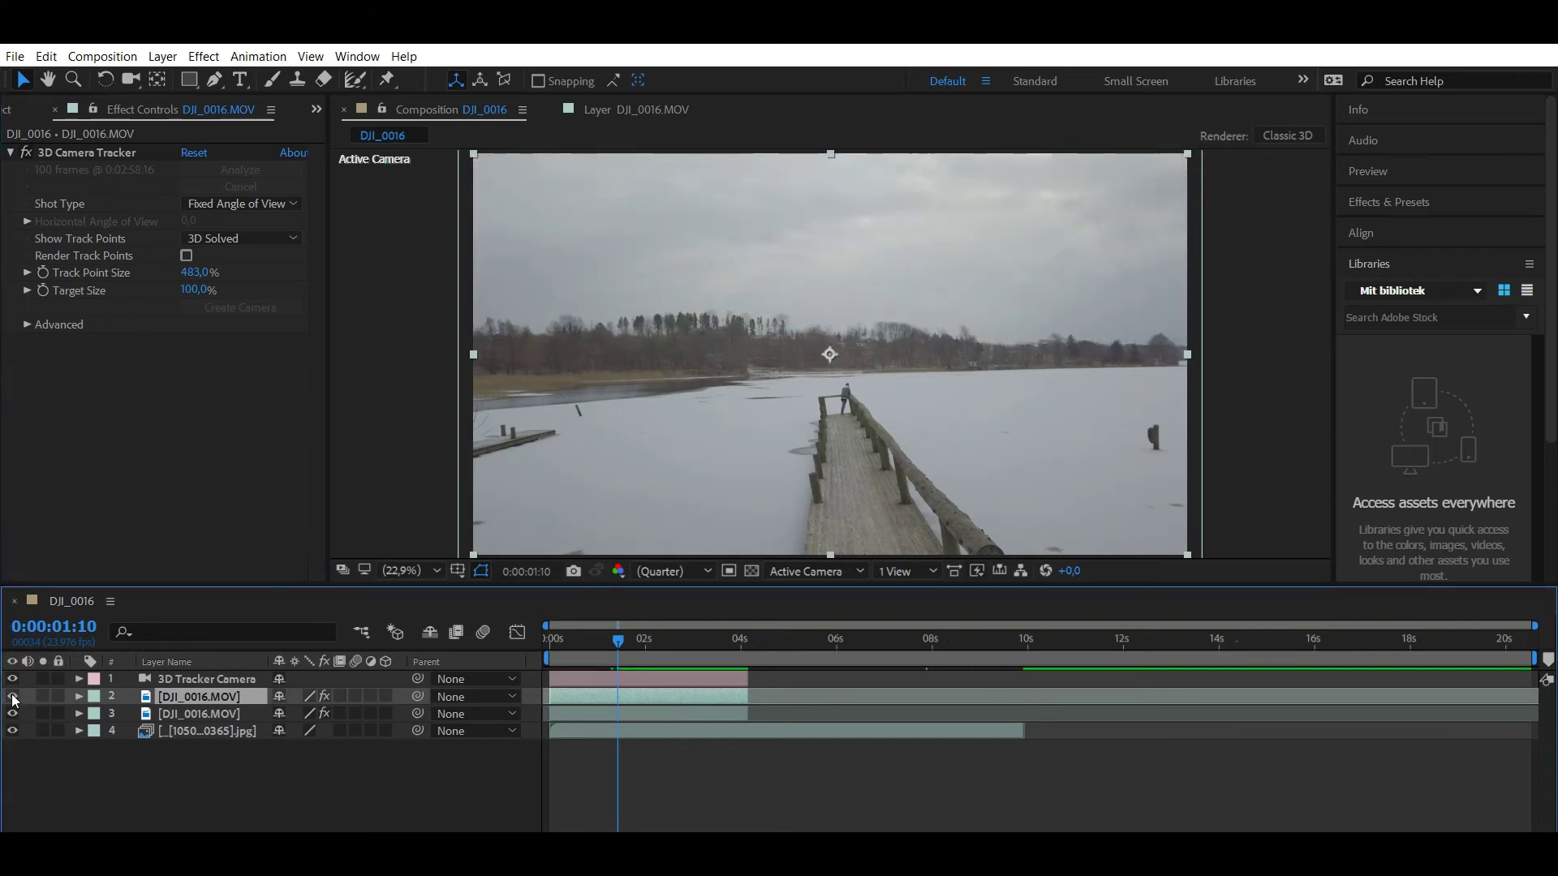
click(552, 639)
drag(558, 641, 581, 641)
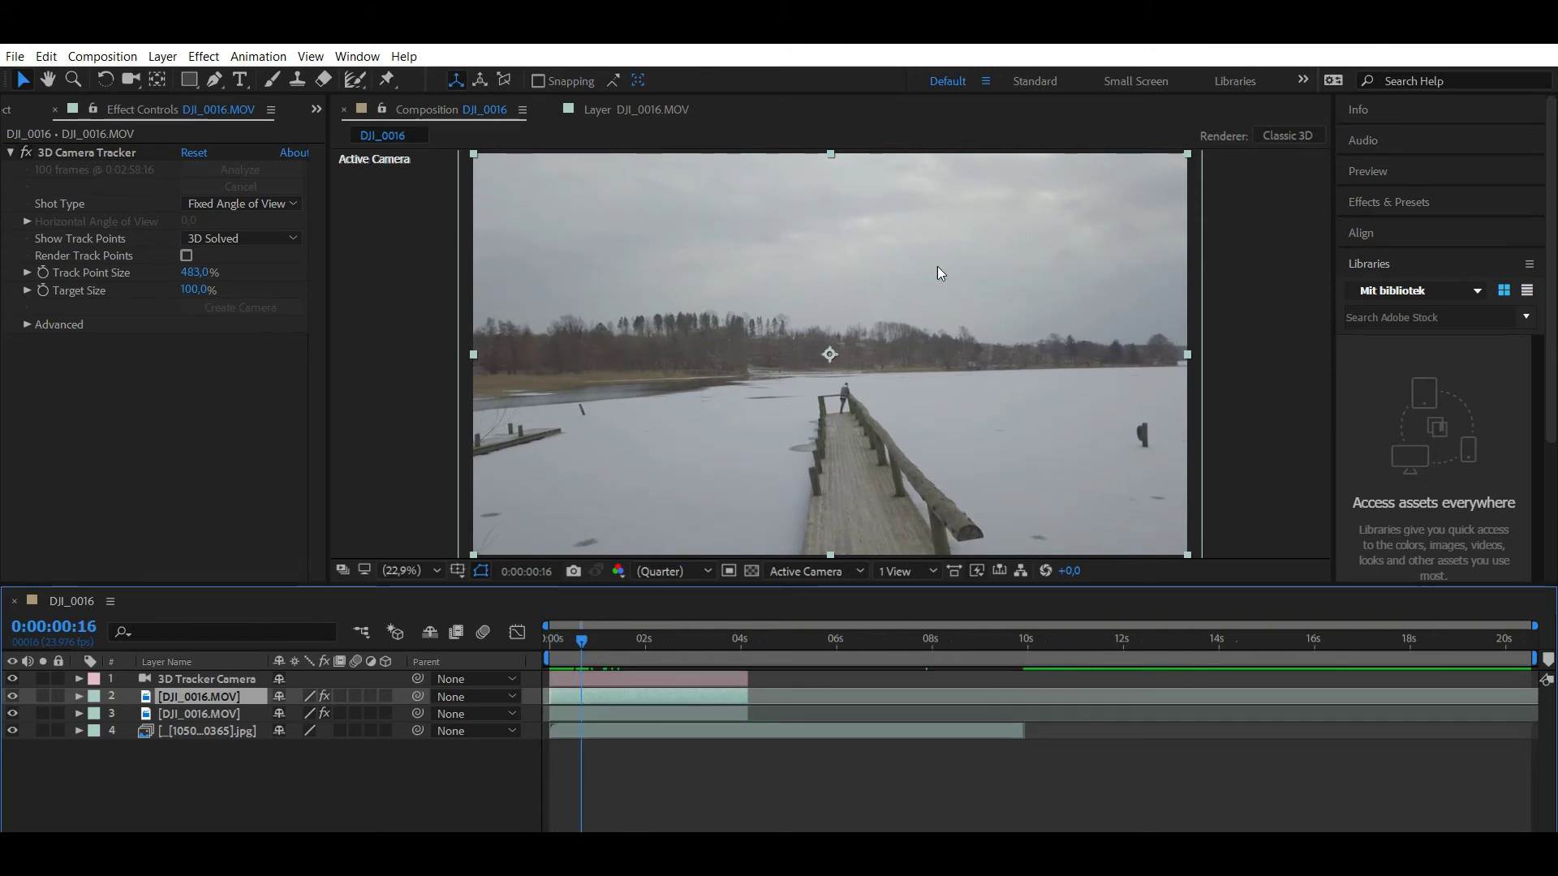
- Apply the Luma Key effect to the upper DJI_0016.MOV copy and set its key type to Key Out Brighter
click(1392, 202)
key(Home)
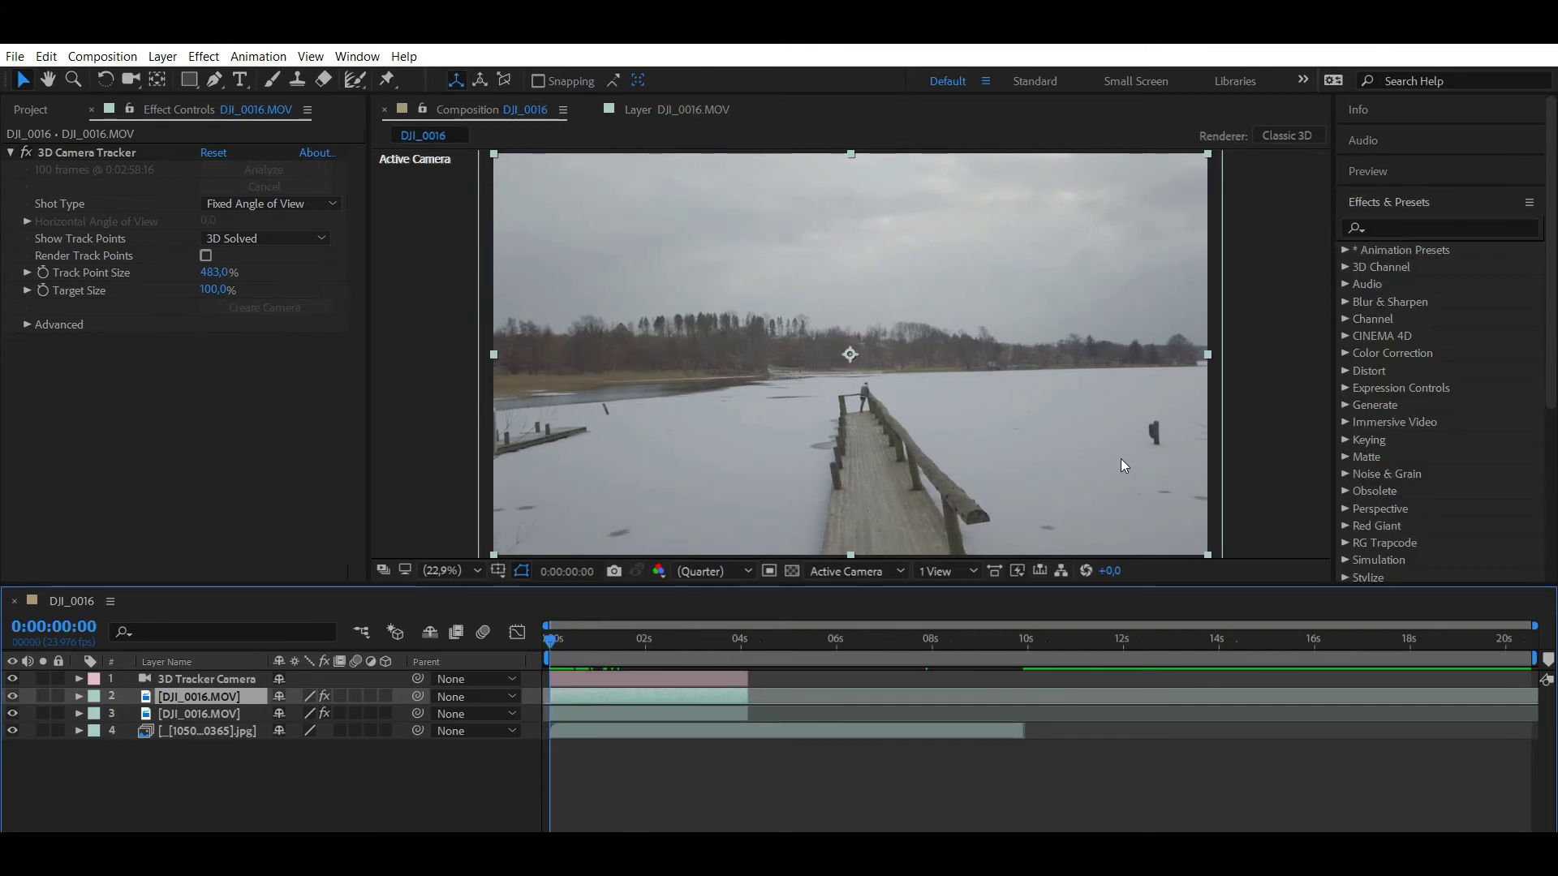
click(1407, 230)
text(luma)
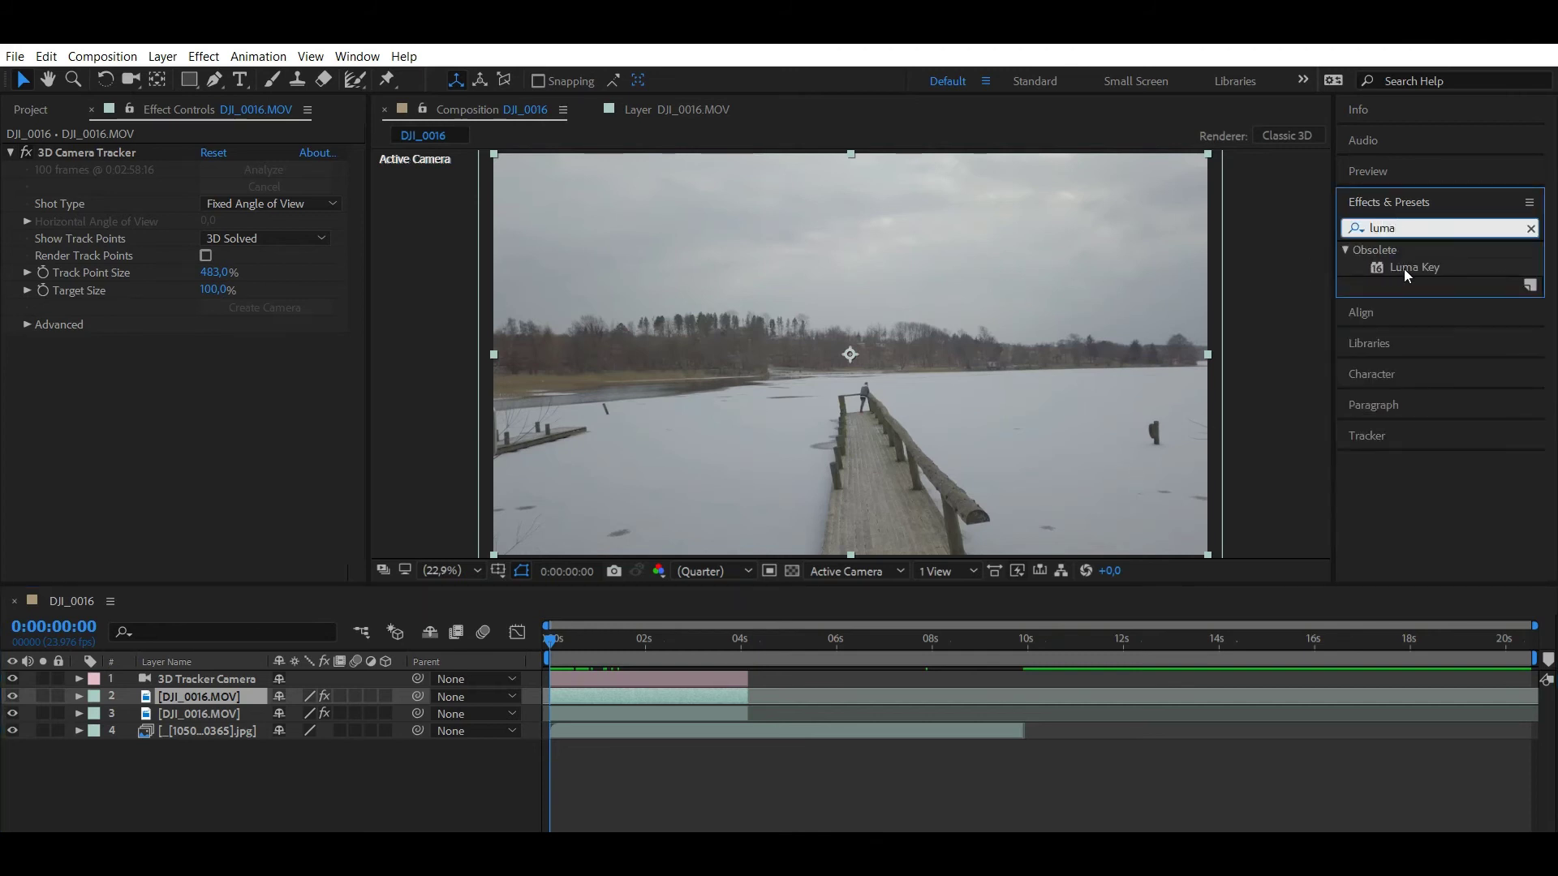
drag(1404, 269, 581, 698)
click(266, 356)
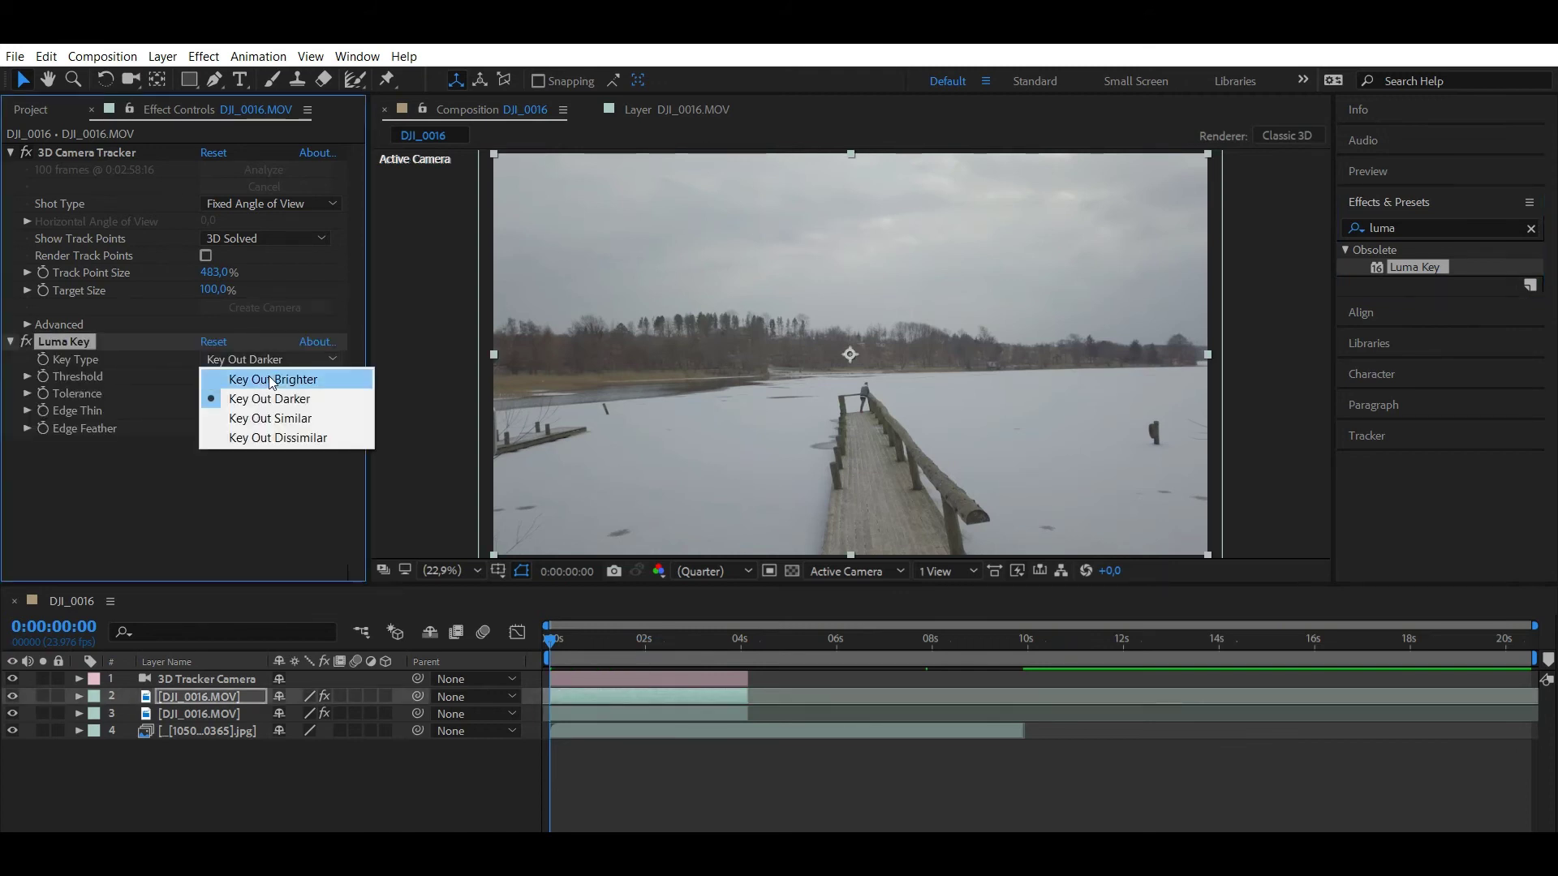
click(267, 379)
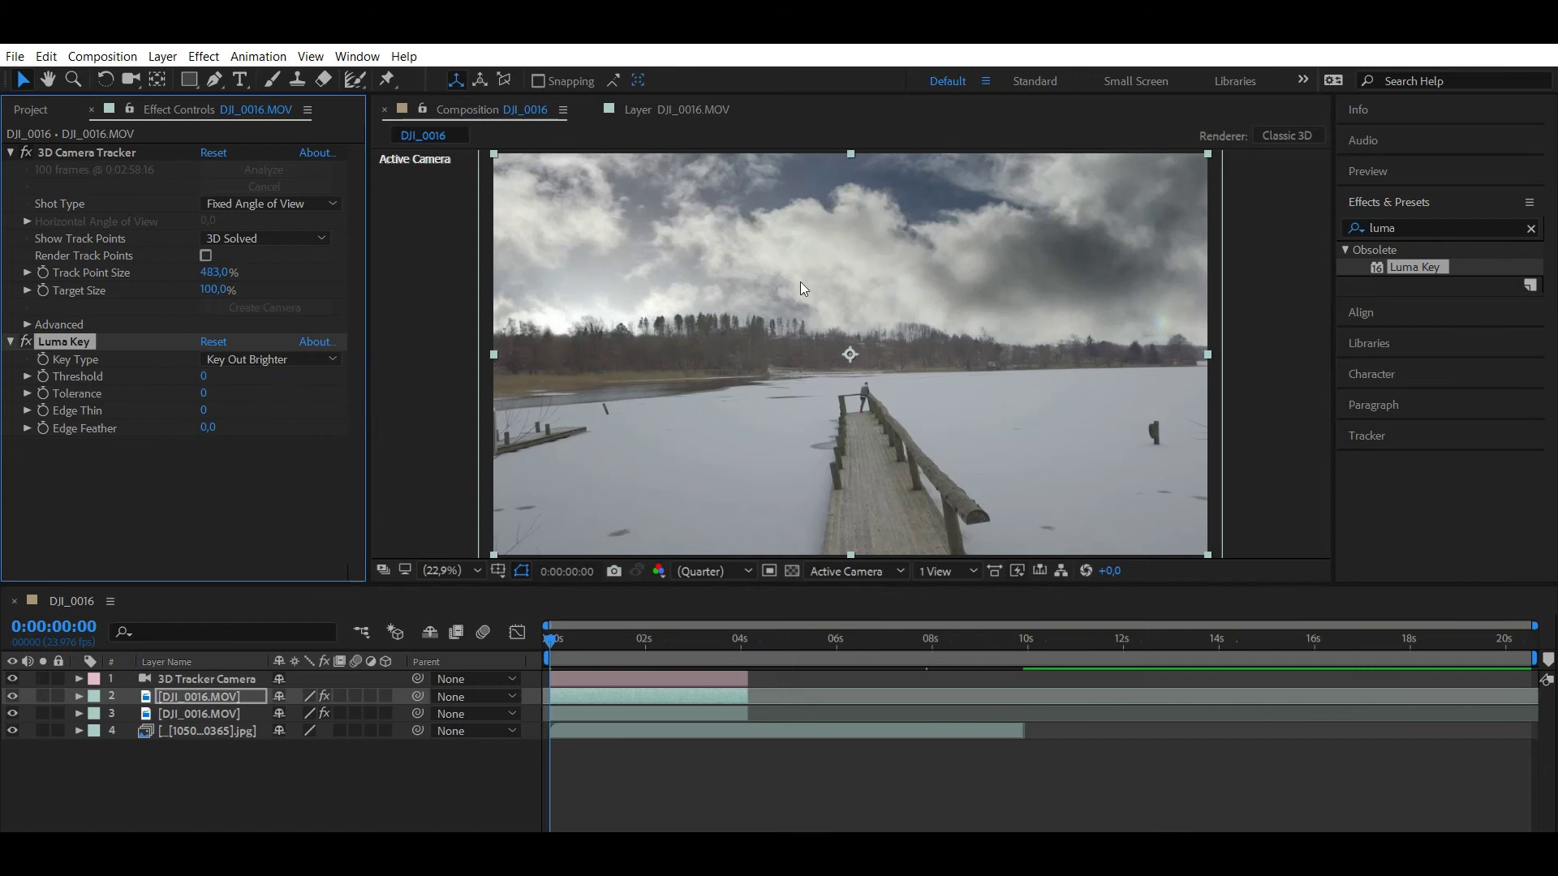
- Set the Luma Key threshold to 255 and start keyframing it at 0:00:01:03
click(204, 376)
text(220)
key(Return)
drag(457, 392, 634, 407)
click(43, 377)
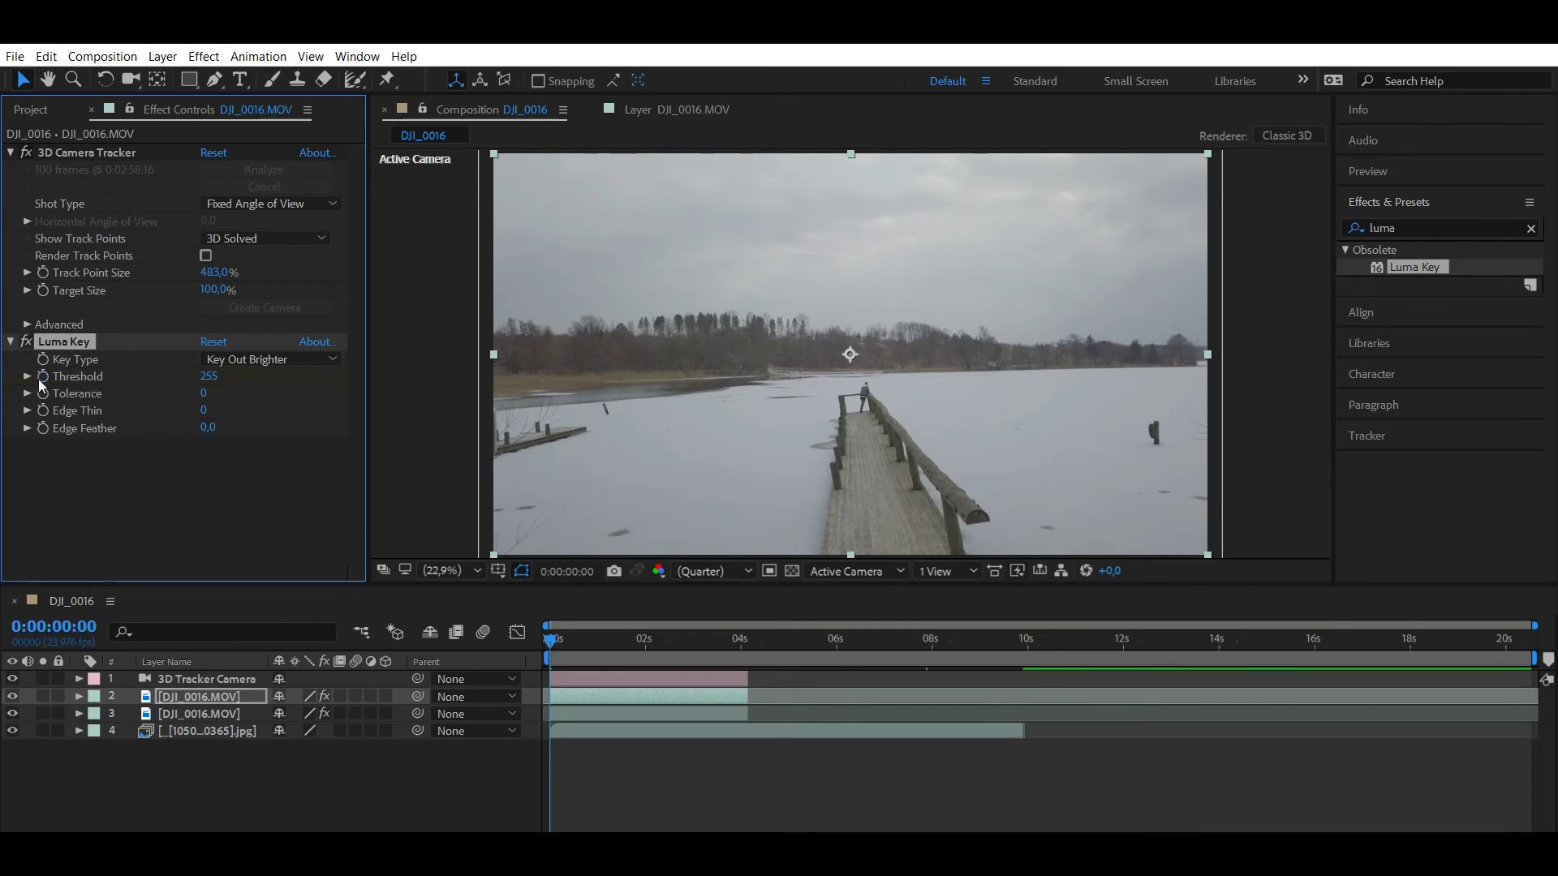
drag(551, 640, 602, 647)
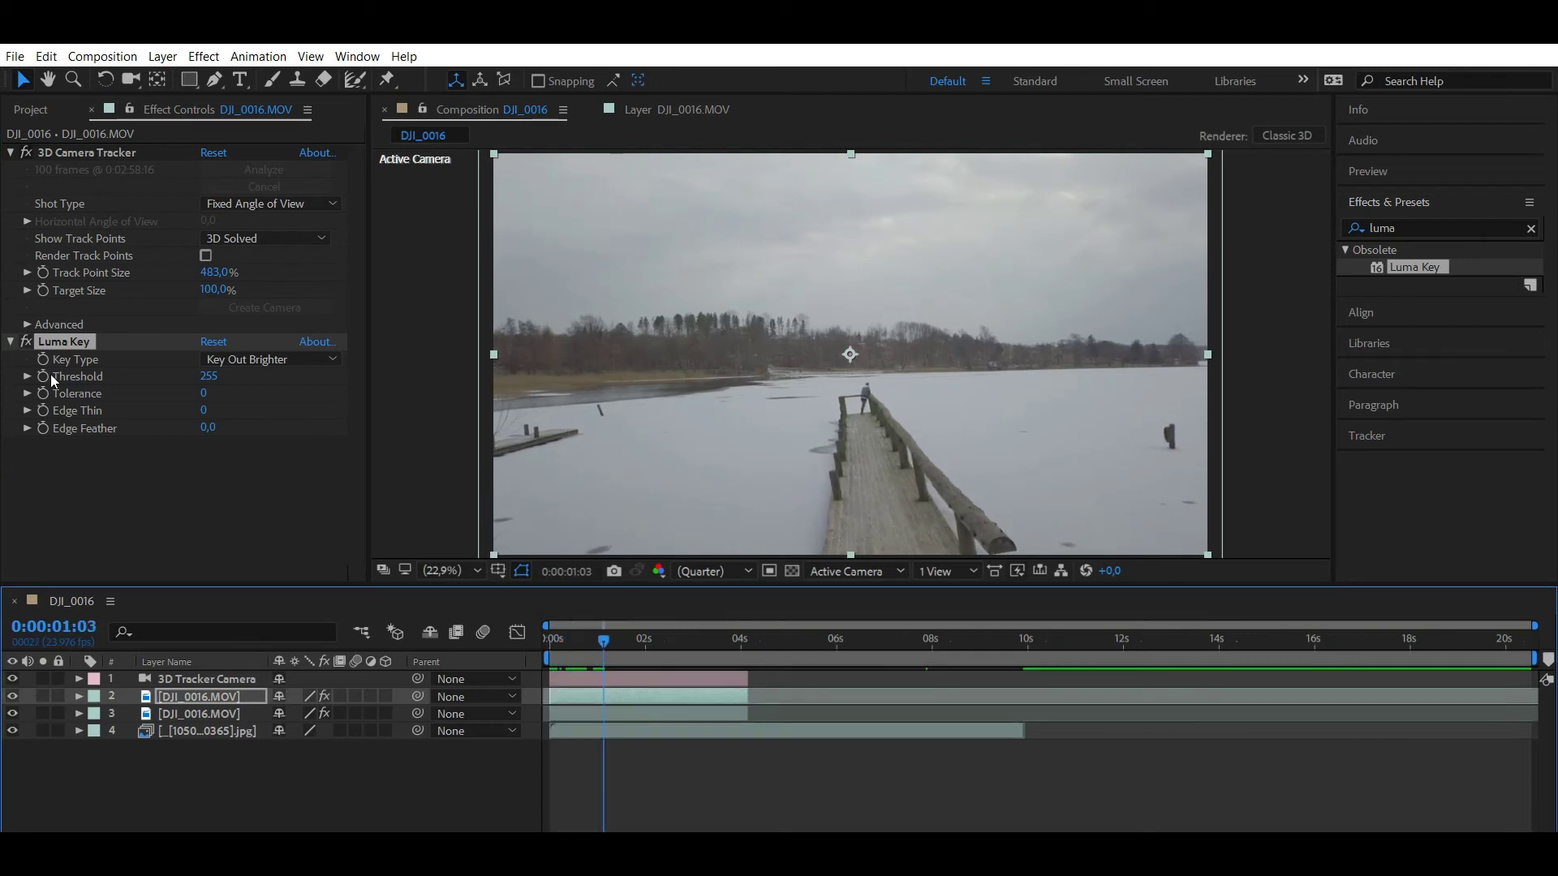
click(47, 376)
- Add a Luma Key threshold keyframe of 47 at 0:00:02:05
click(607, 641)
drag(607, 641, 654, 641)
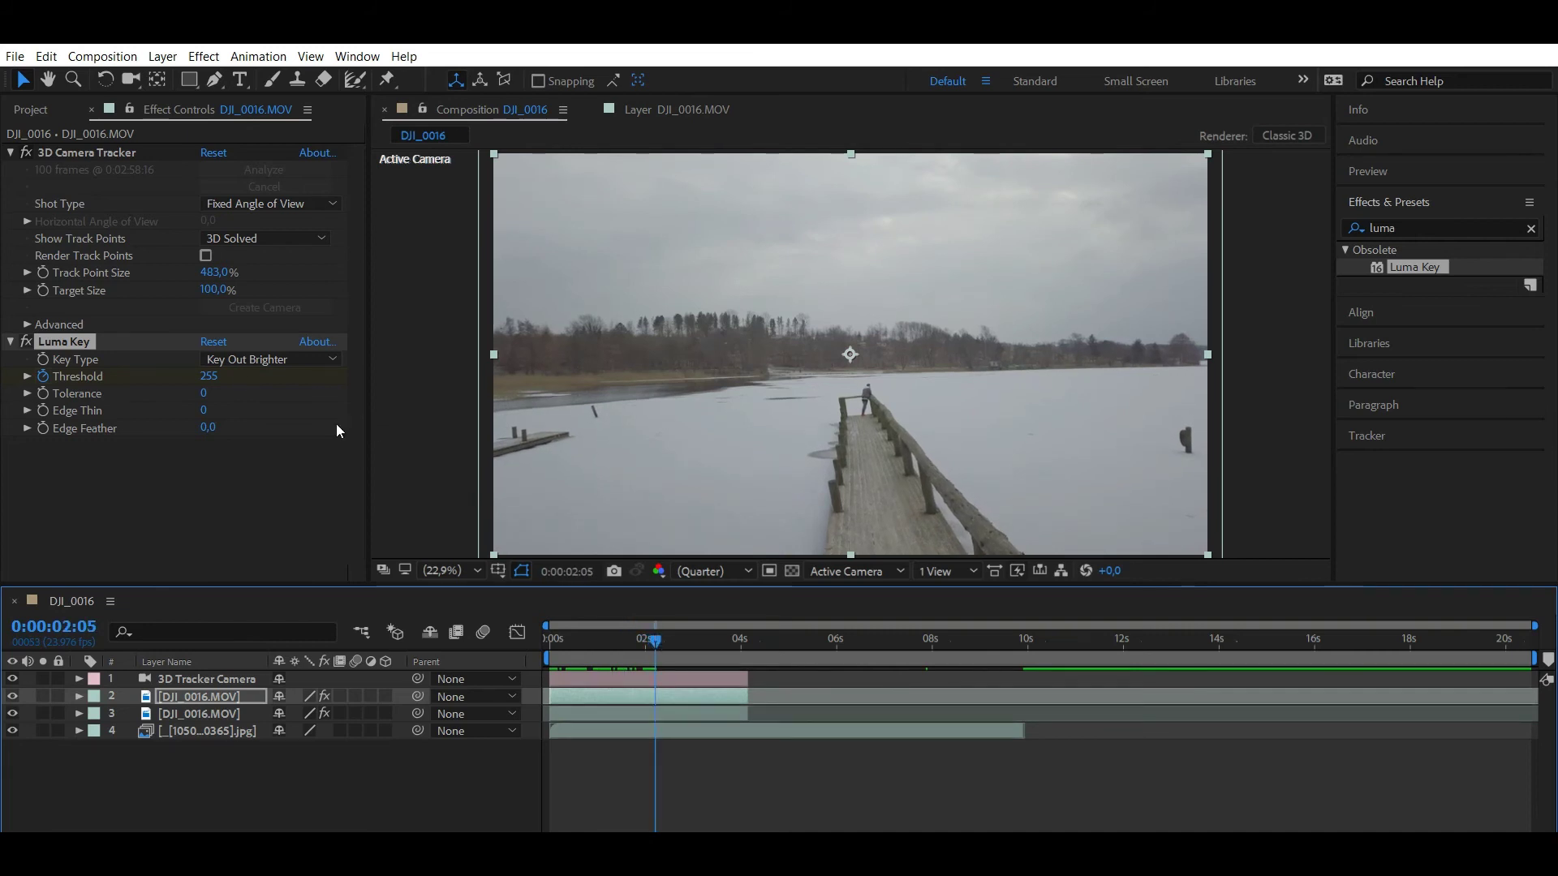
drag(217, 383, 2, 392)
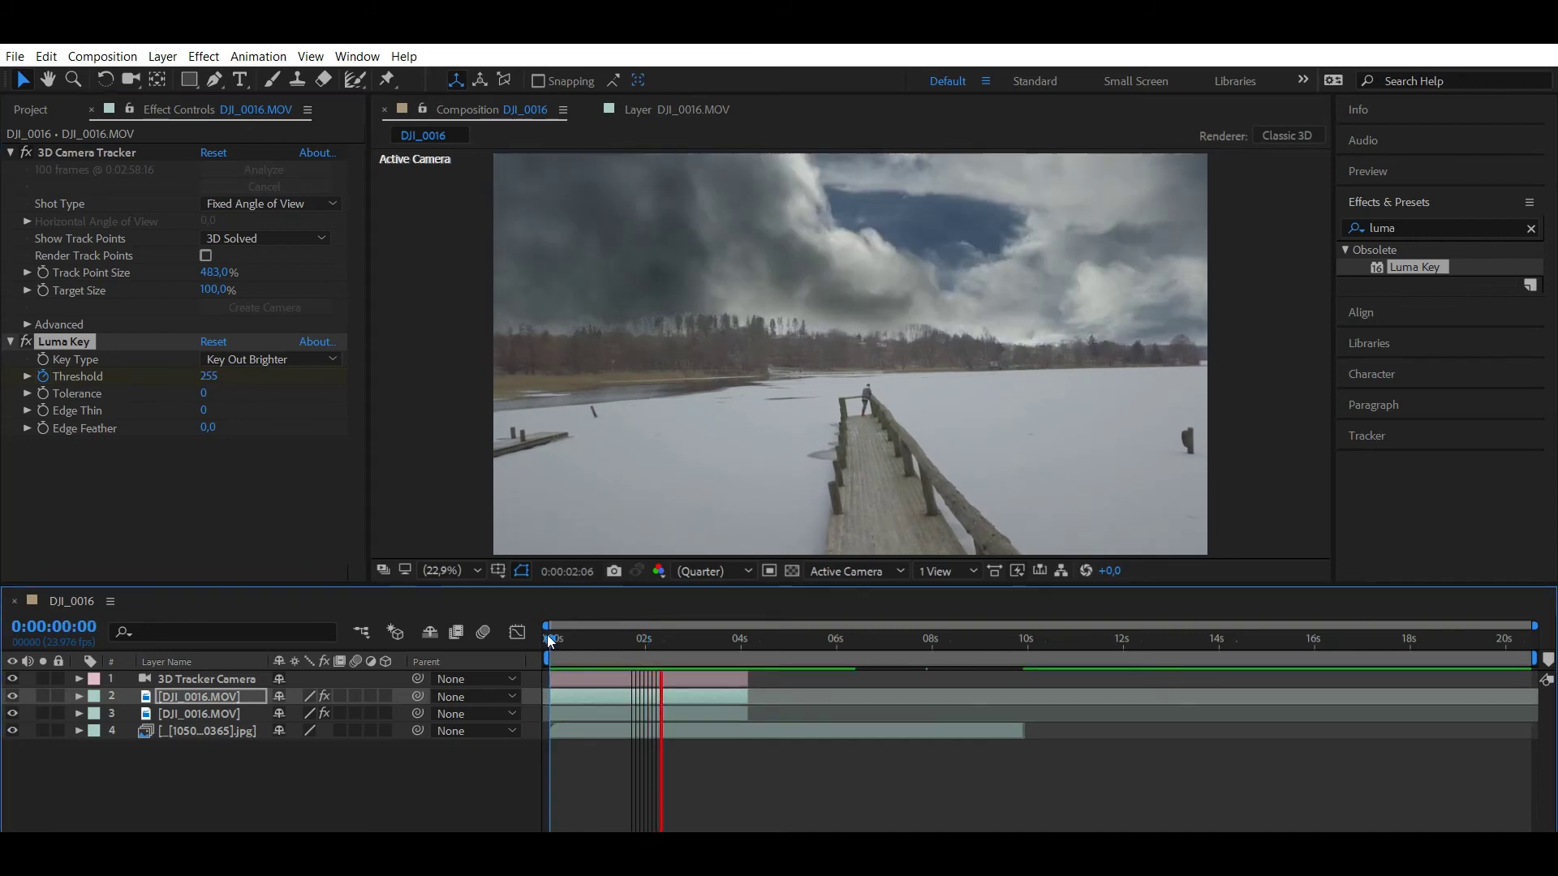
- Play back and scrub the composition from its start to examine the luma-key transition from the original sky to the clouds
key(space)
key(space)
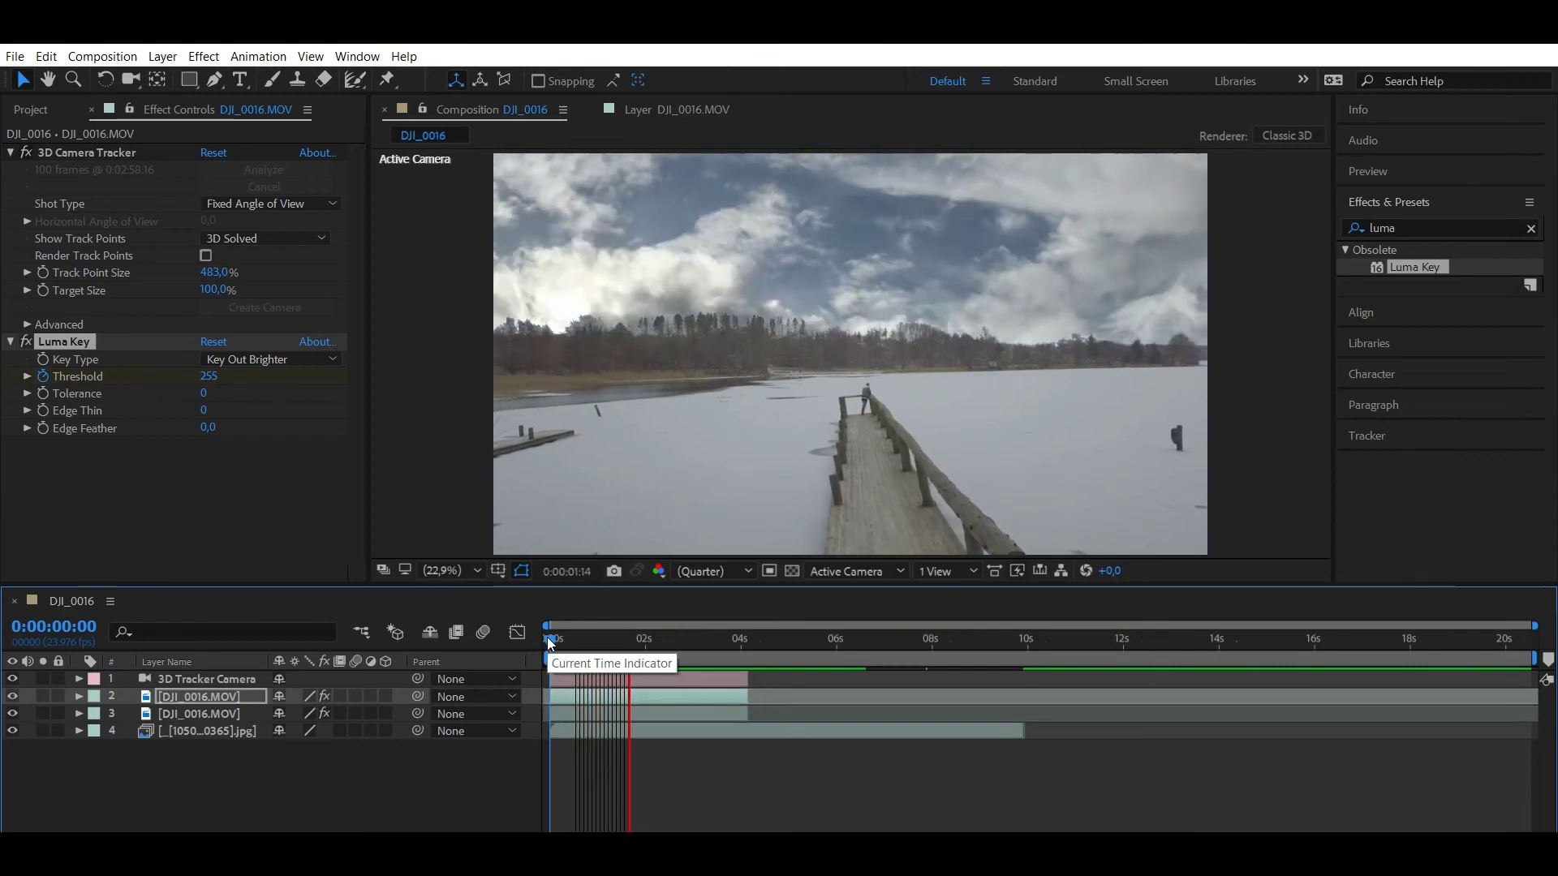
key(space)
drag(598, 638, 676, 641)
click(552, 638)
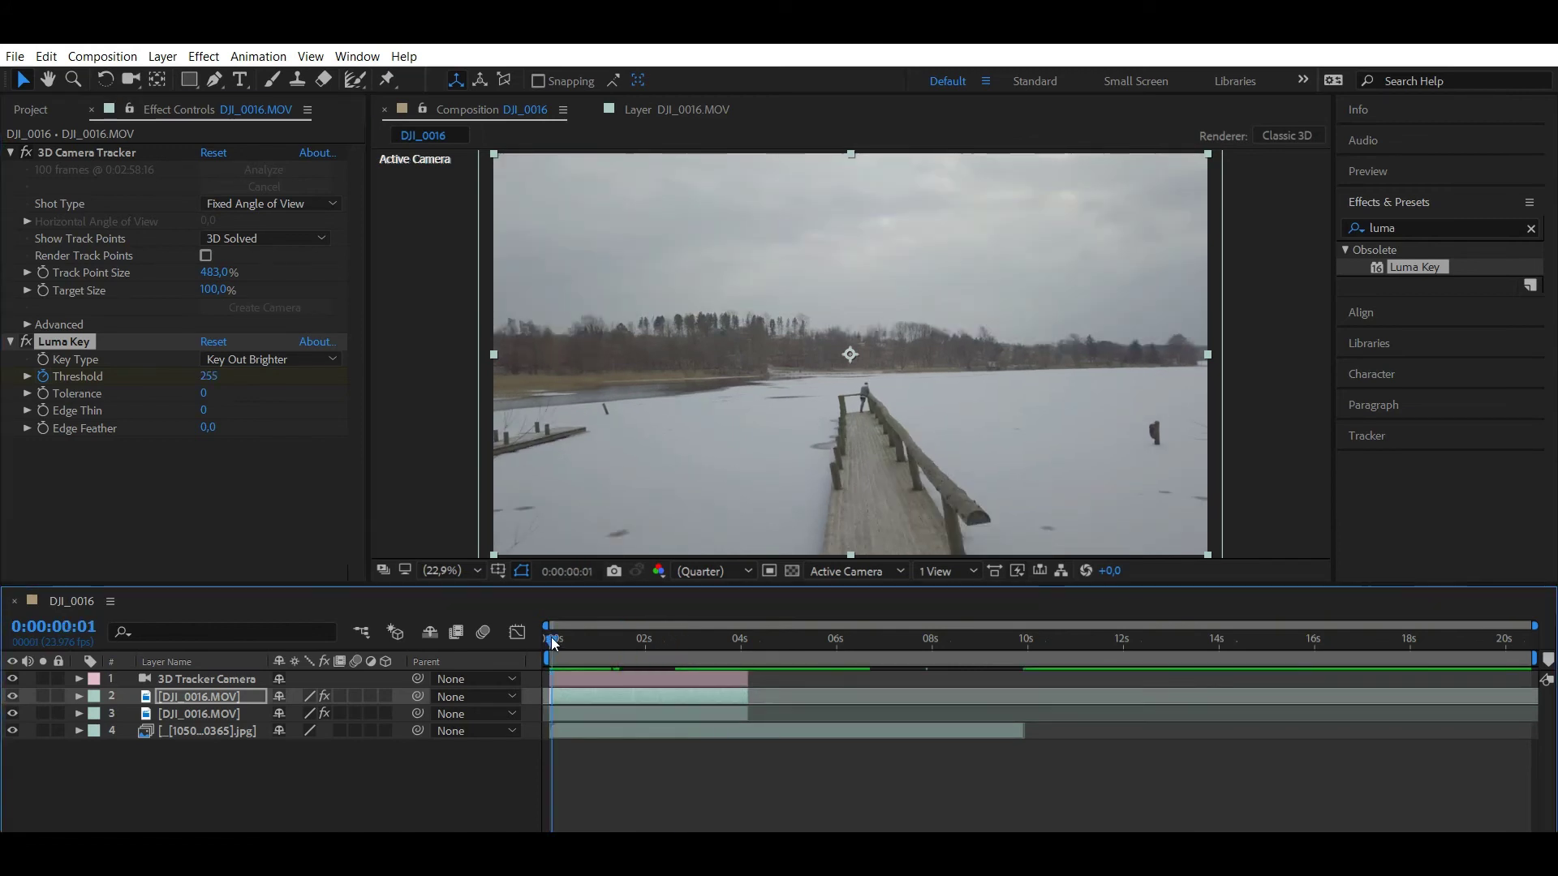
key(space)
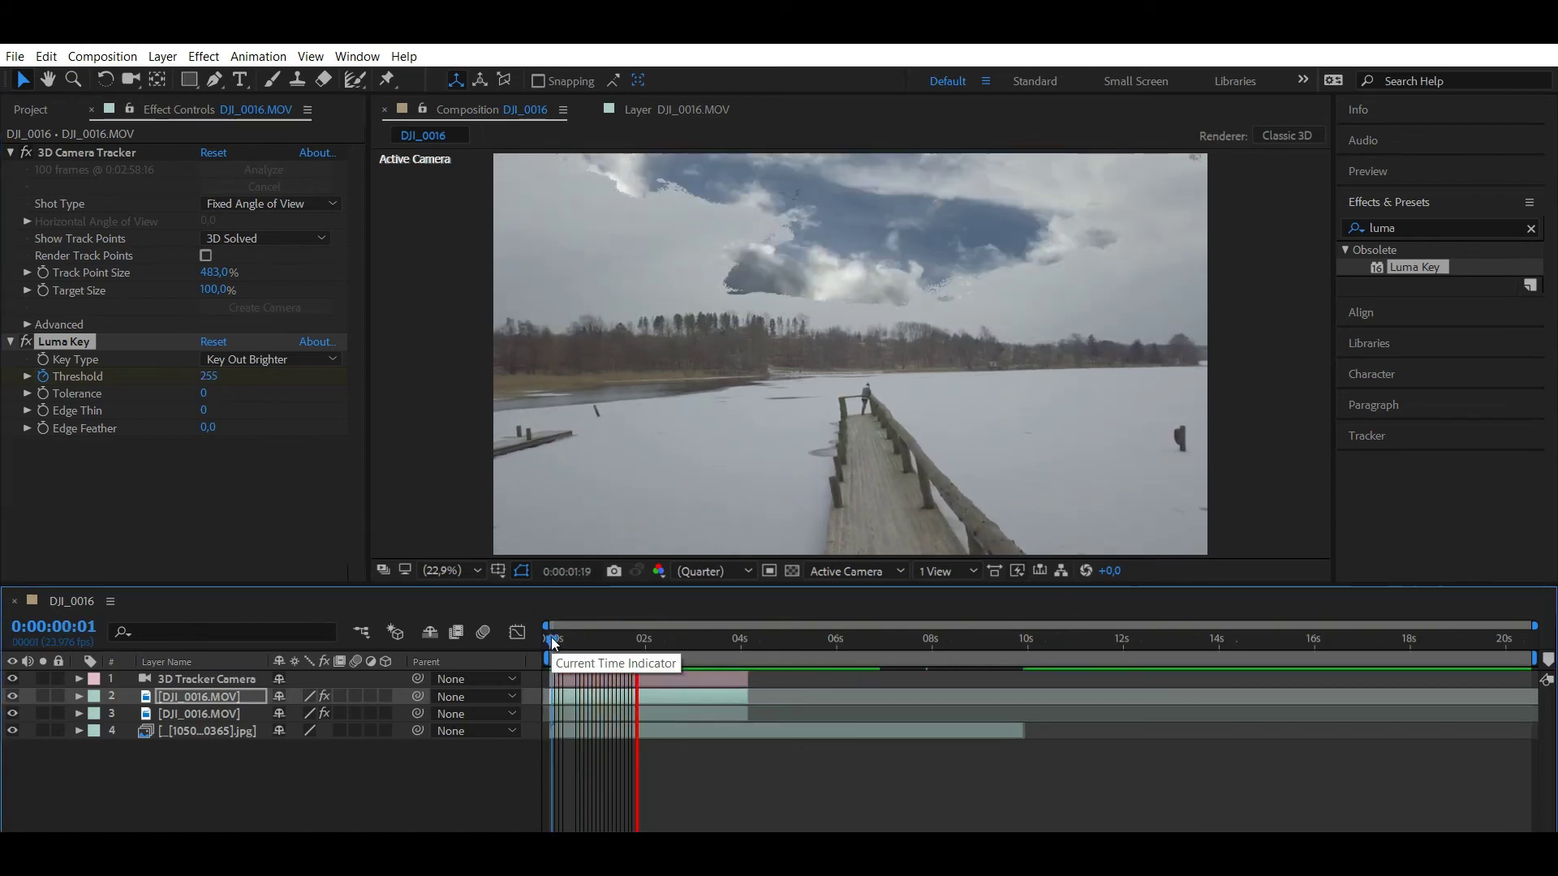
click(553, 640)
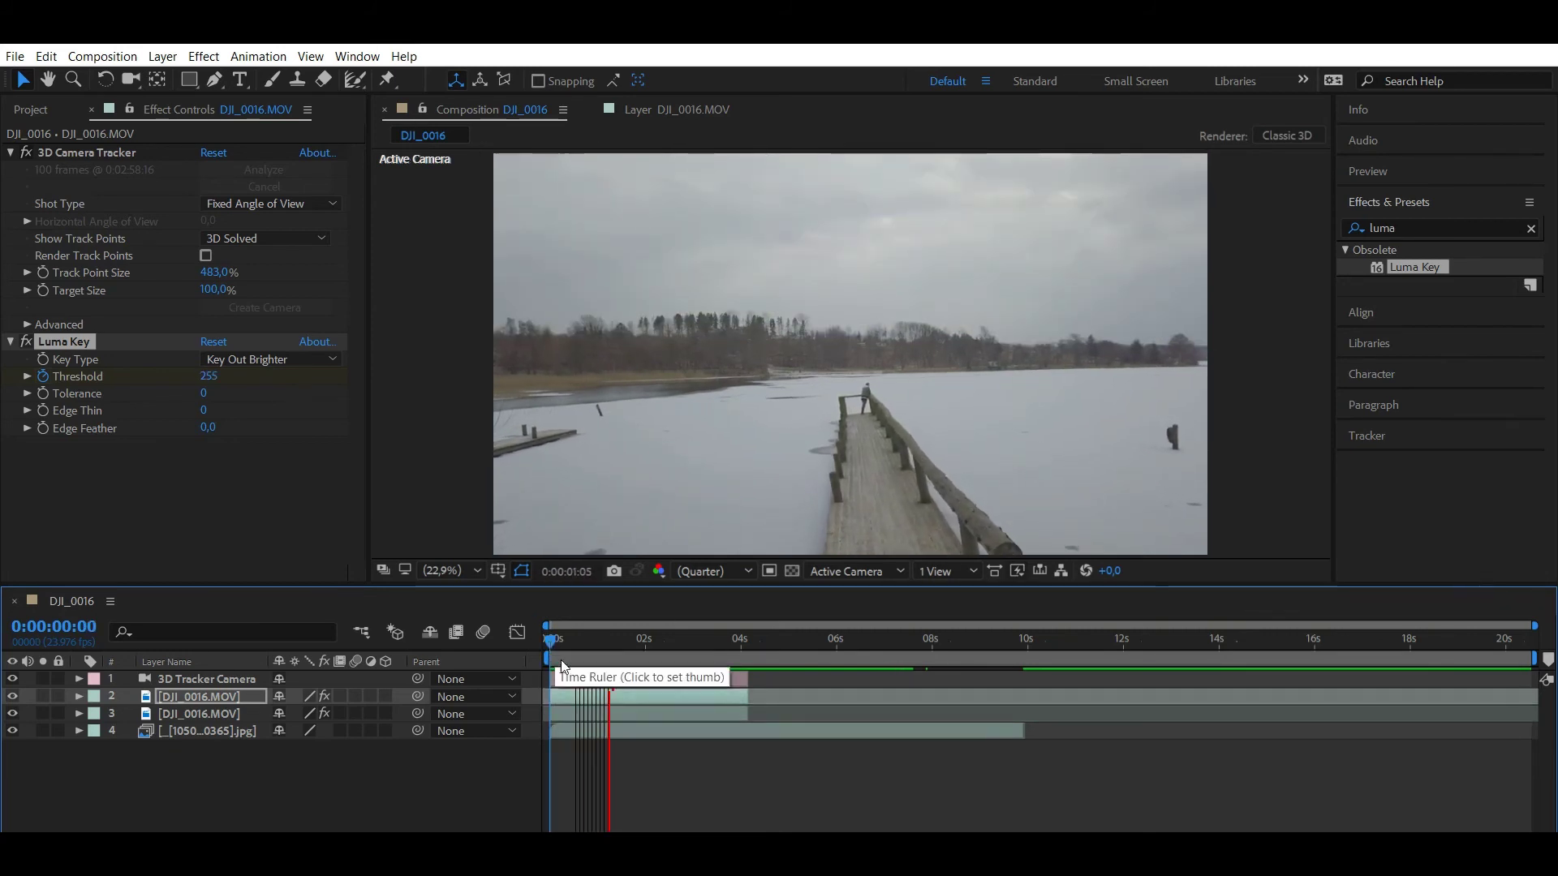
click(773, 456)
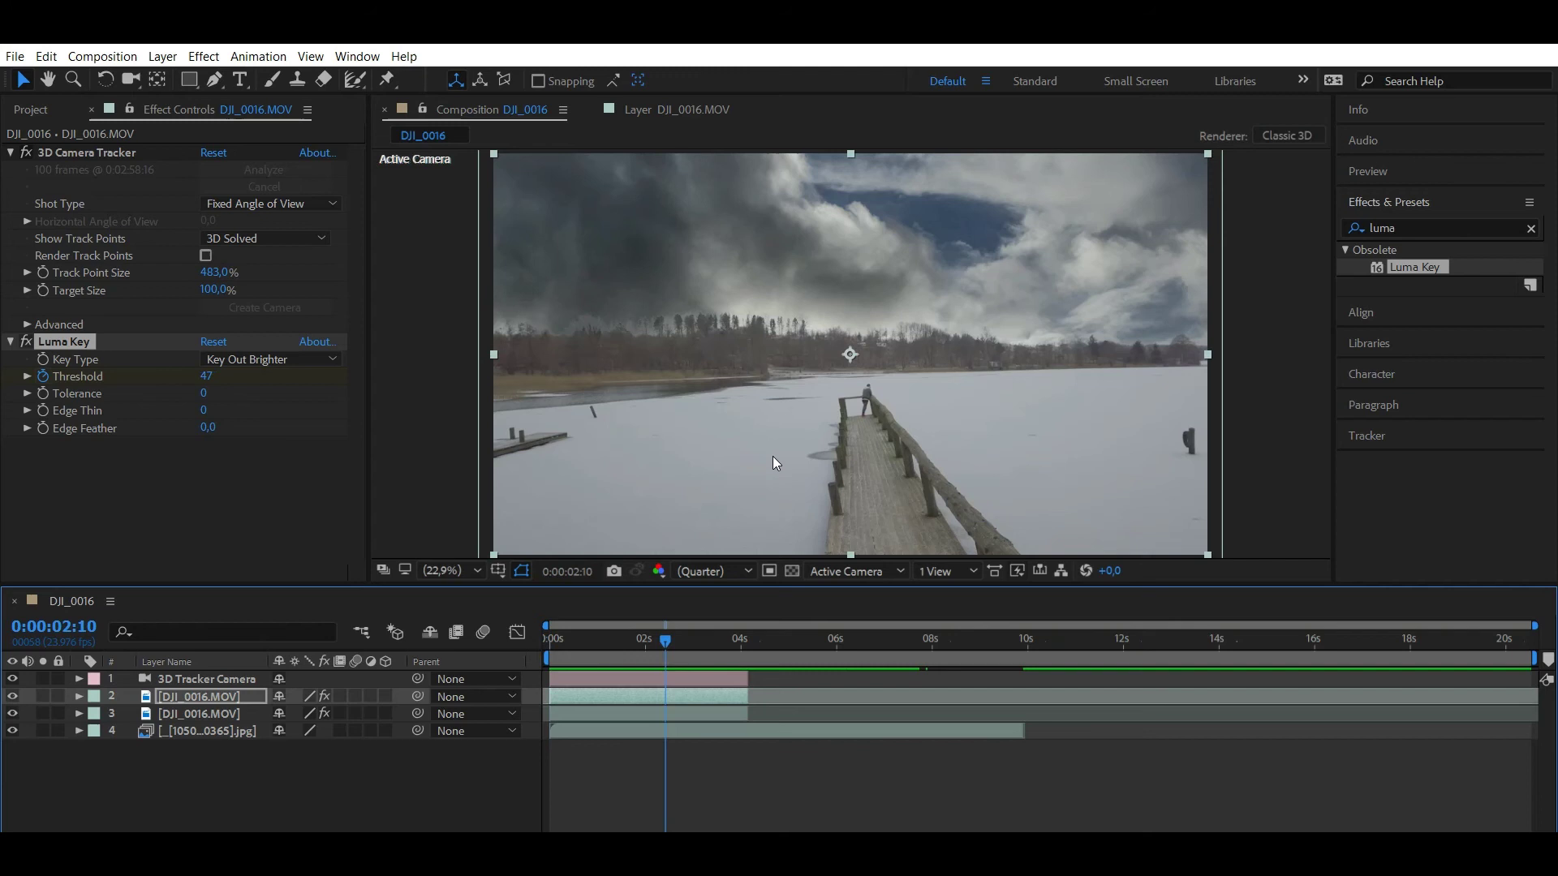
- Compare the two DJI_0016.MOV layers and their effect settings at different times around the sky transition
click(668, 719)
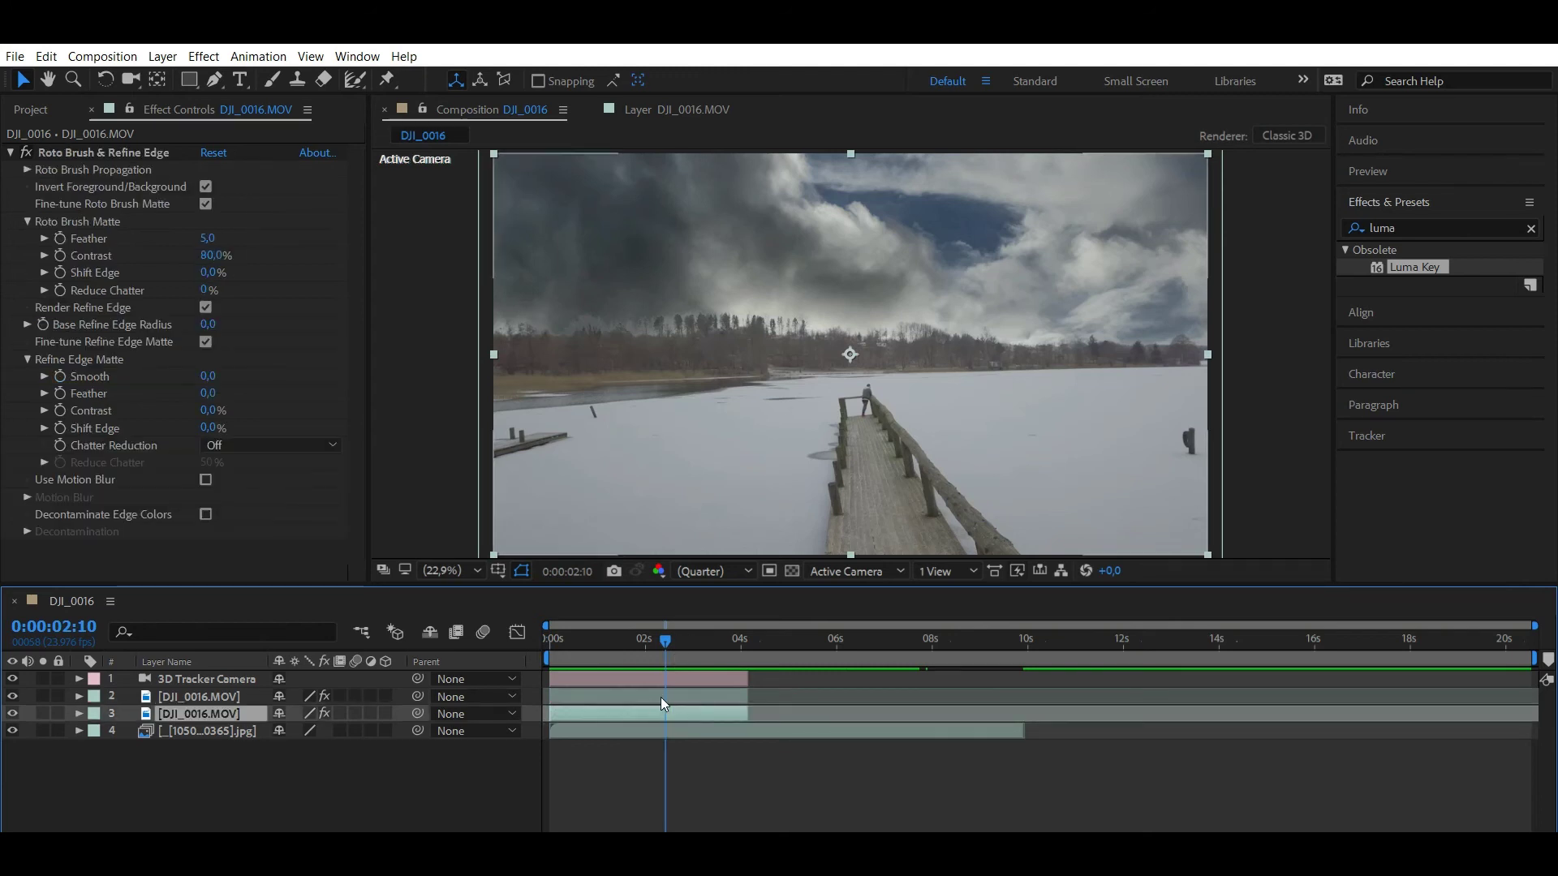
click(661, 698)
click(665, 714)
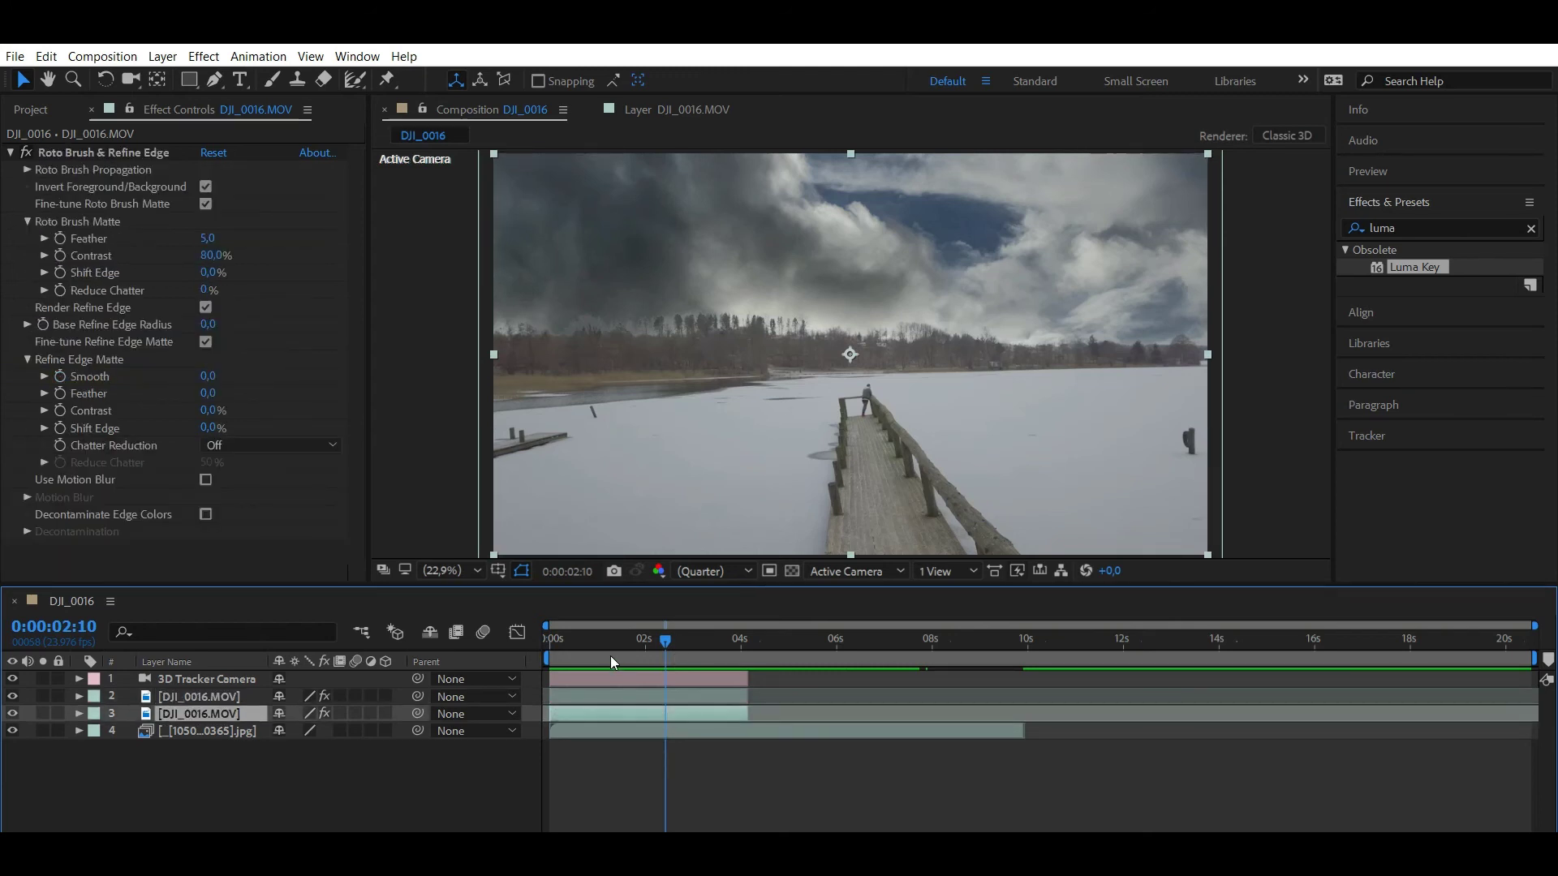
click(583, 641)
click(585, 696)
drag(580, 645, 615, 659)
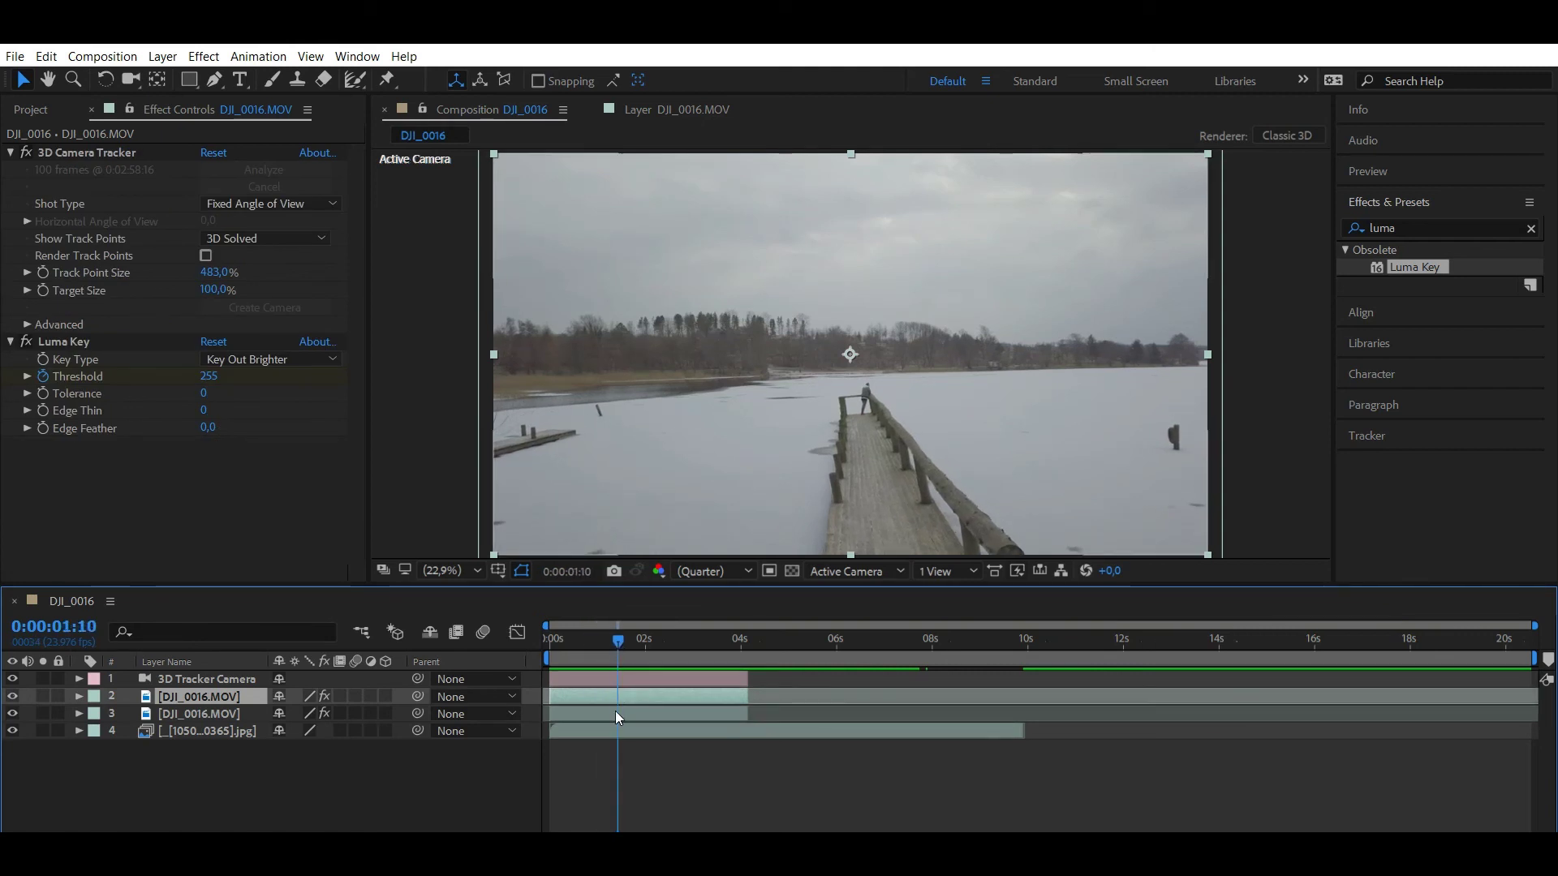
click(616, 711)
click(599, 694)
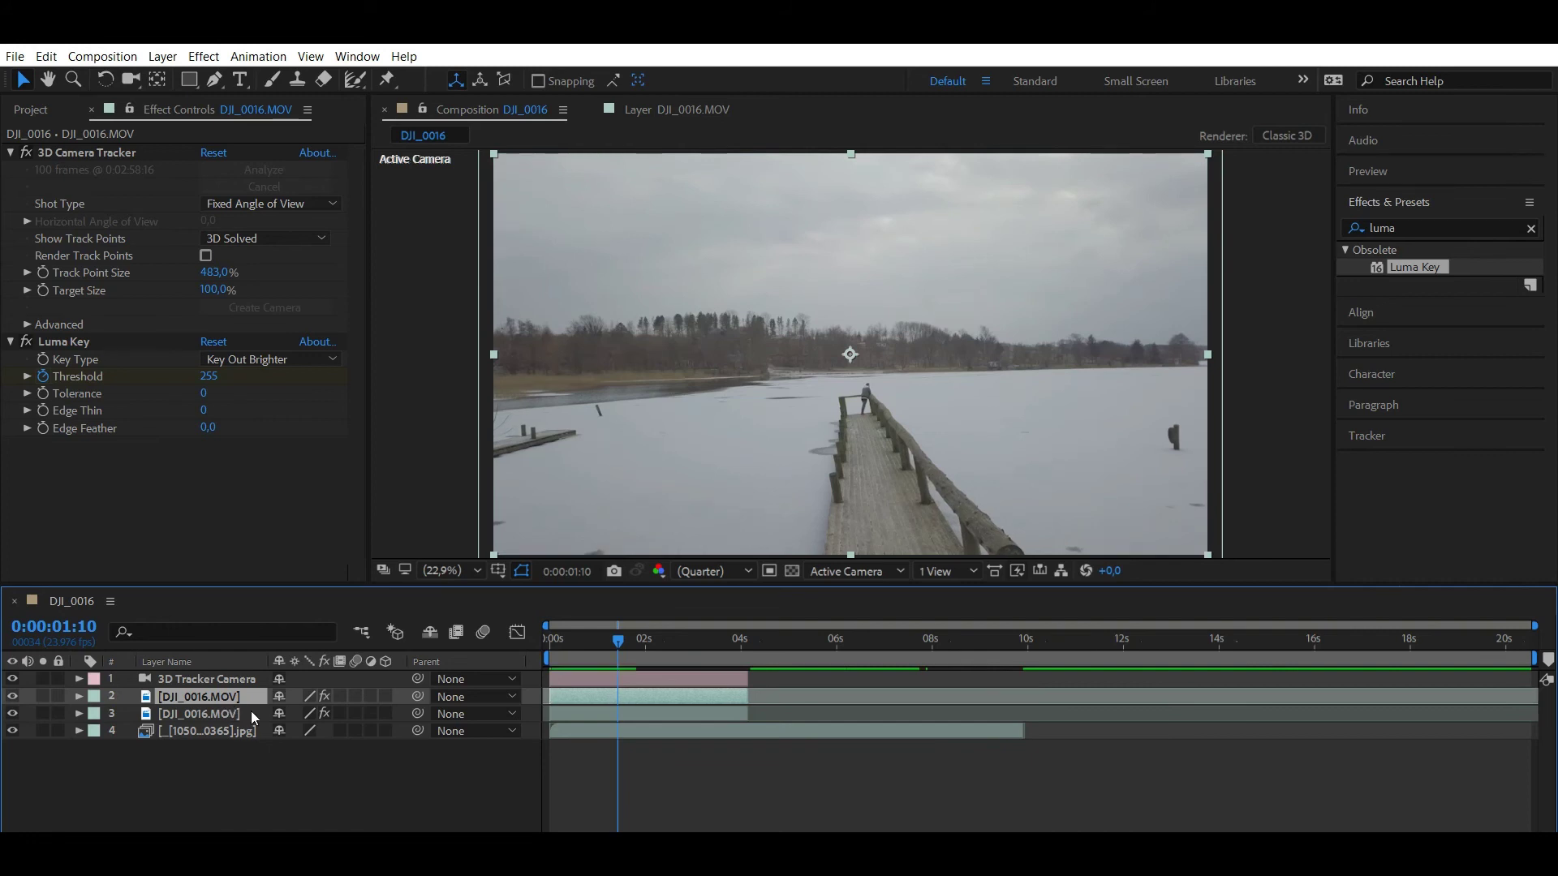
click(649, 714)
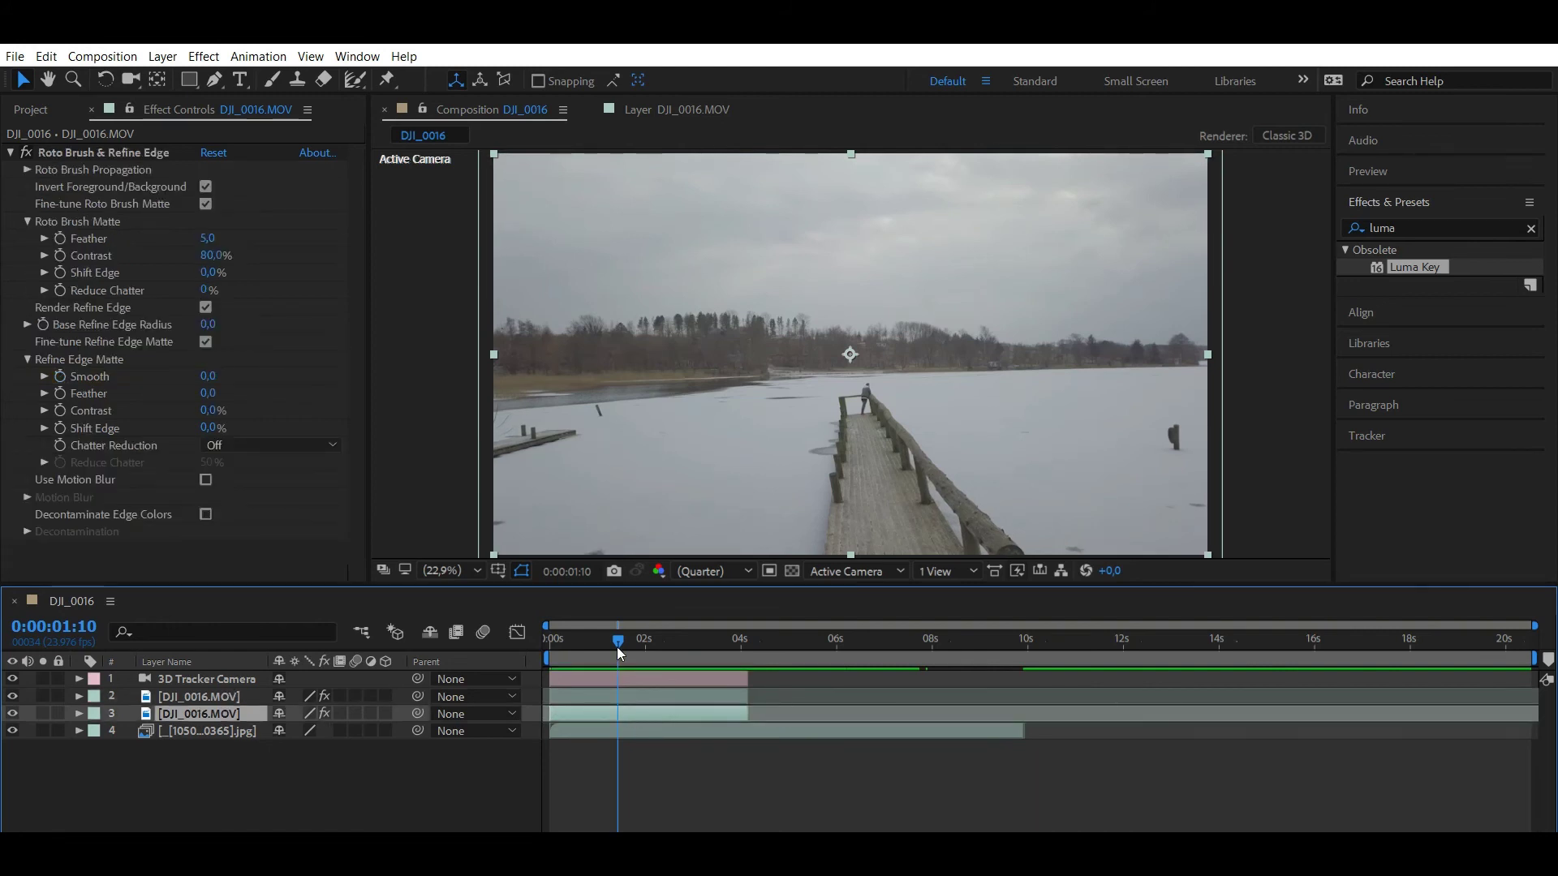
- Apply Hue/Saturation to the lower DJI_0016.MOV copy and raise its Master Saturation to 39
mouse_move(618, 643)
mouse_down()
mouse_move(568, 633)
mouse_move(670, 656)
mouse_move(636, 650)
mouse_up()
click(1396, 228)
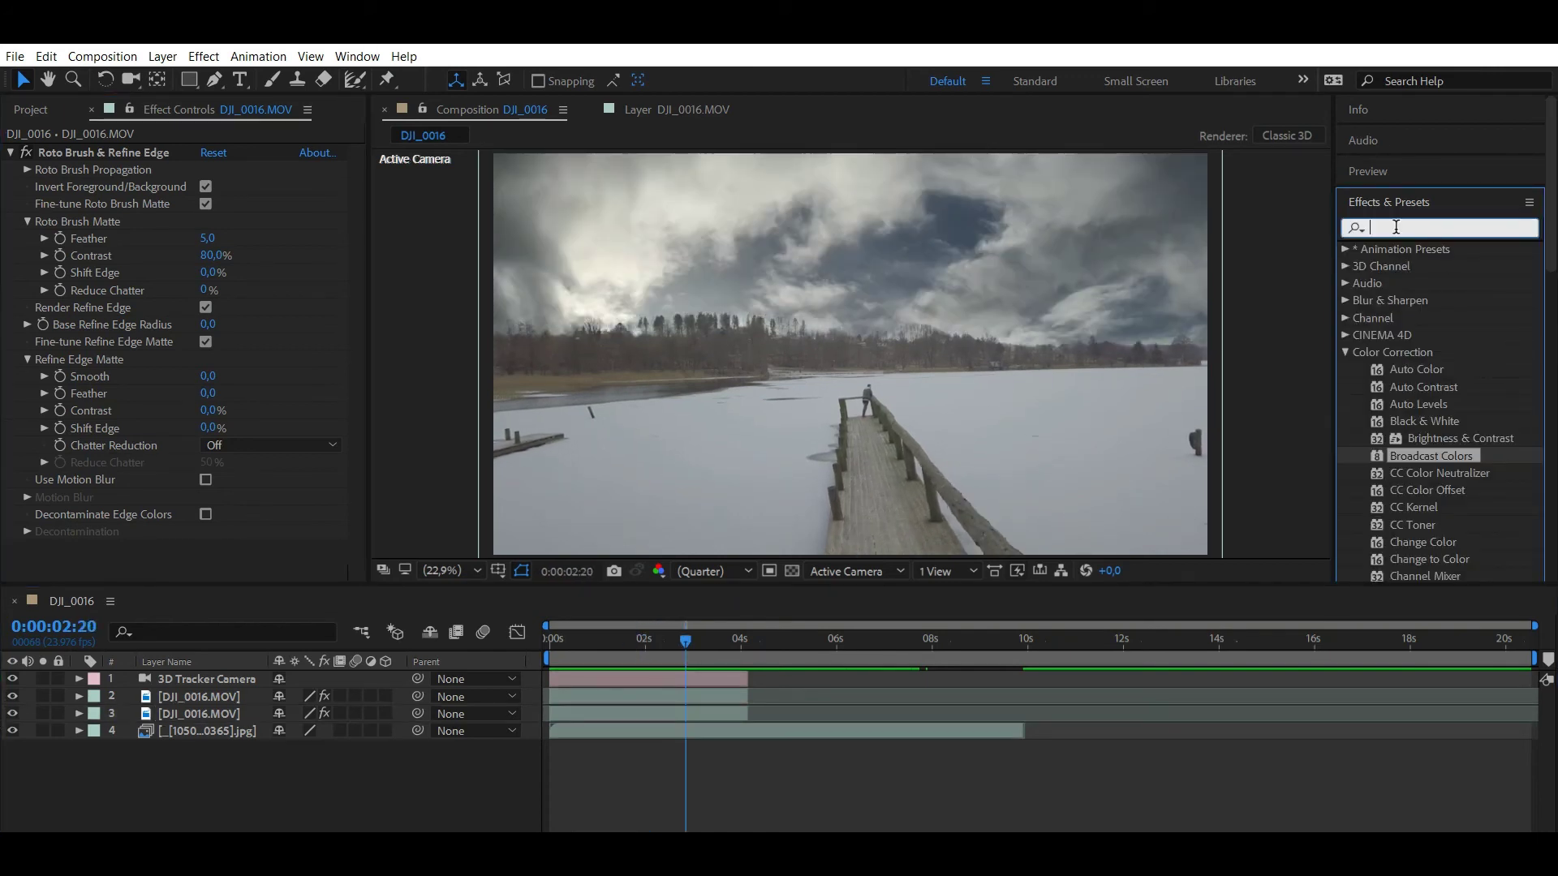
text(hue)
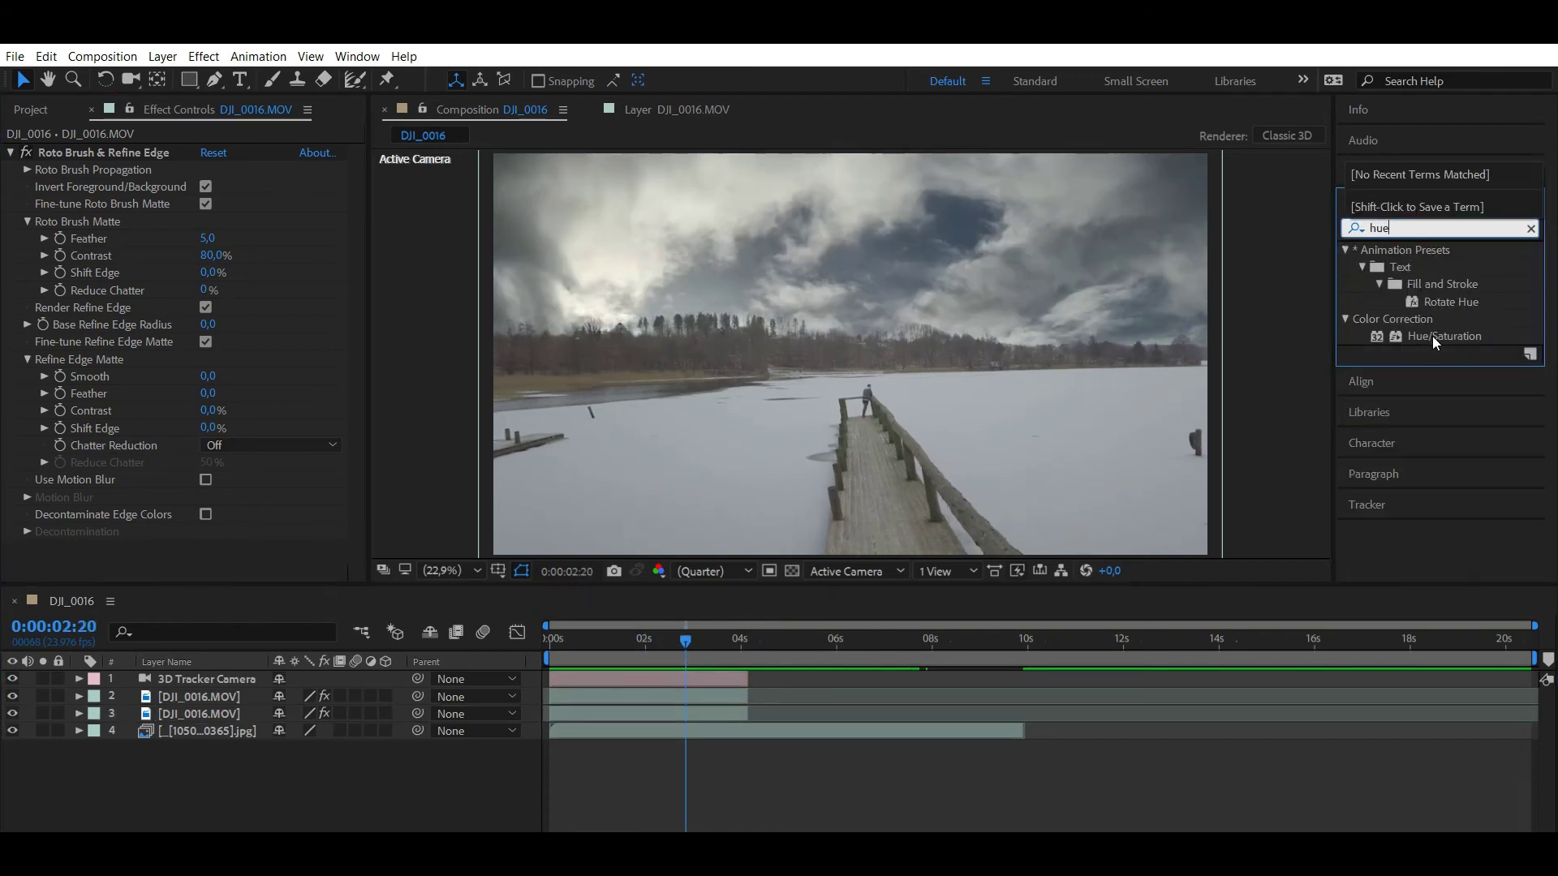
drag(1434, 342, 730, 713)
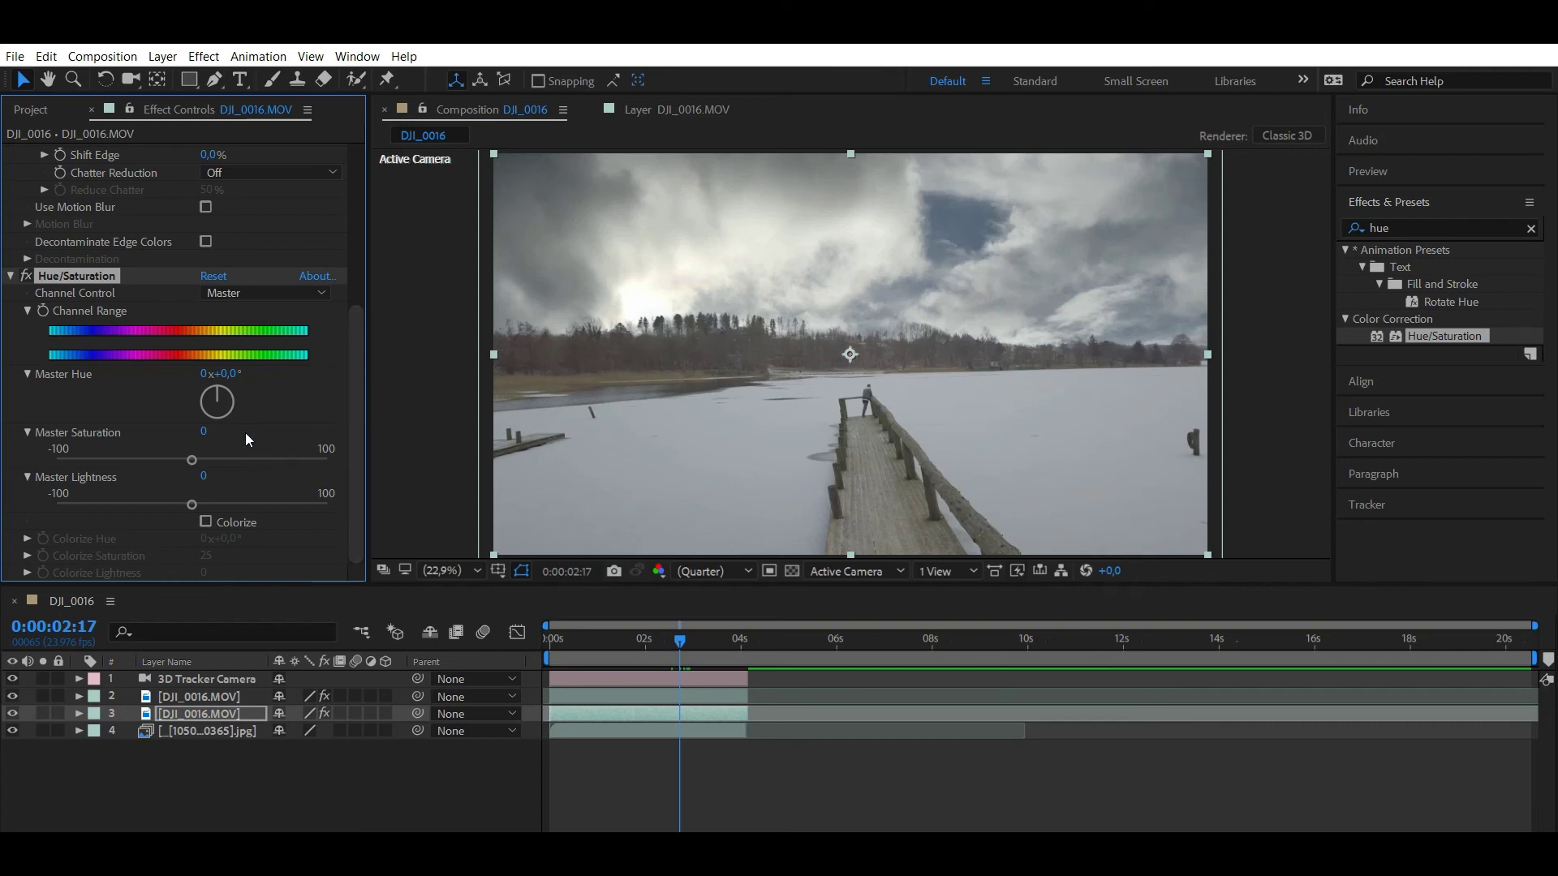
drag(192, 460, 252, 459)
- Apply Brightness & Contrast to the lower DJI_0016.MOV copy and set Contrast to 47
click(1531, 228)
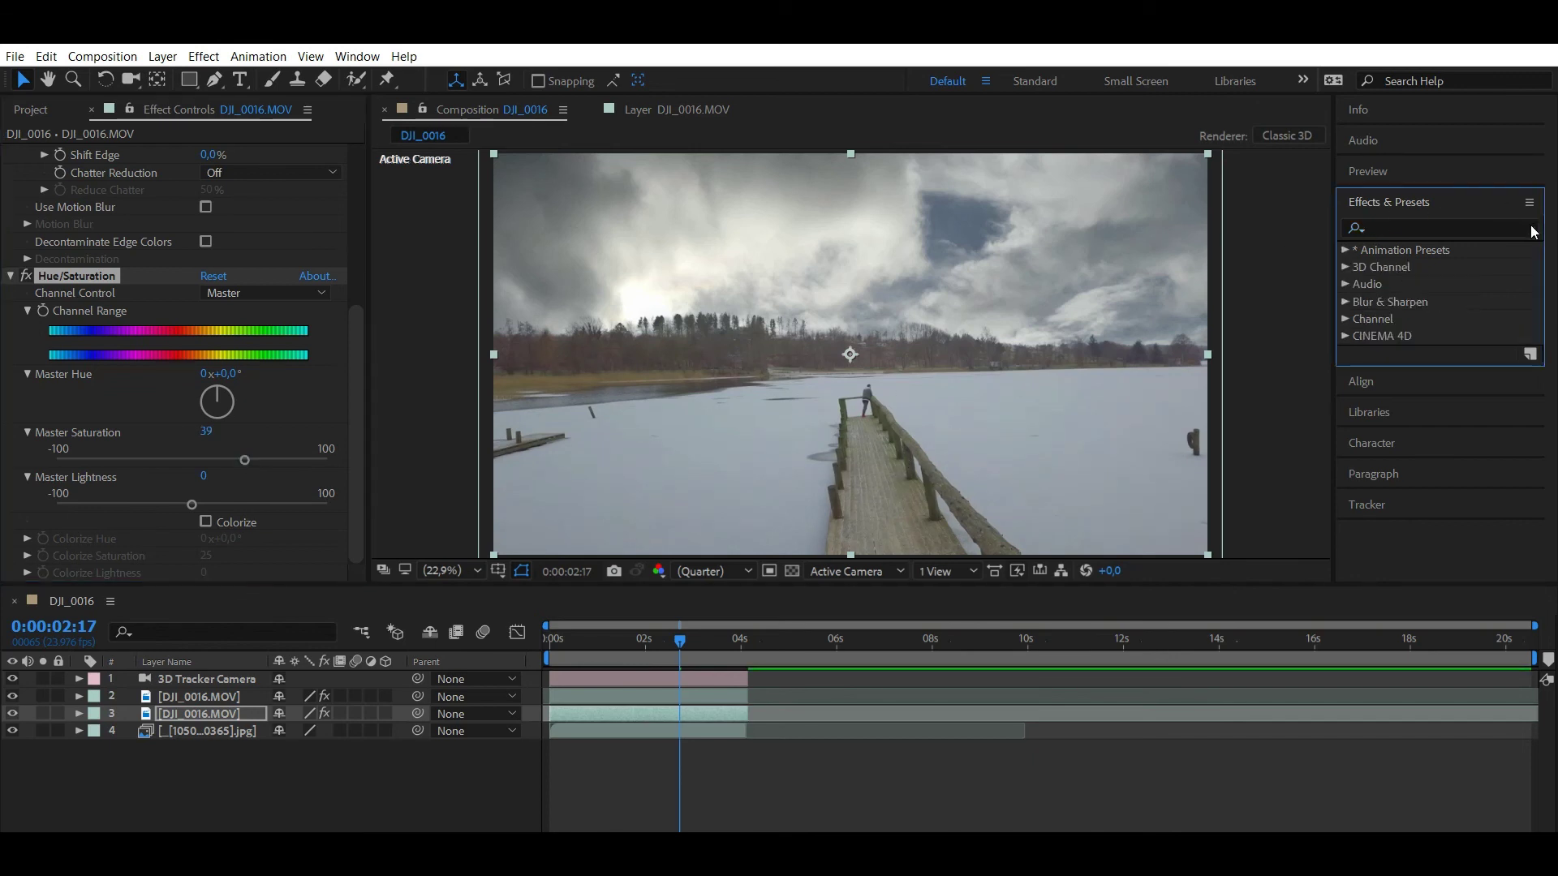
click(1469, 227)
text(brigh)
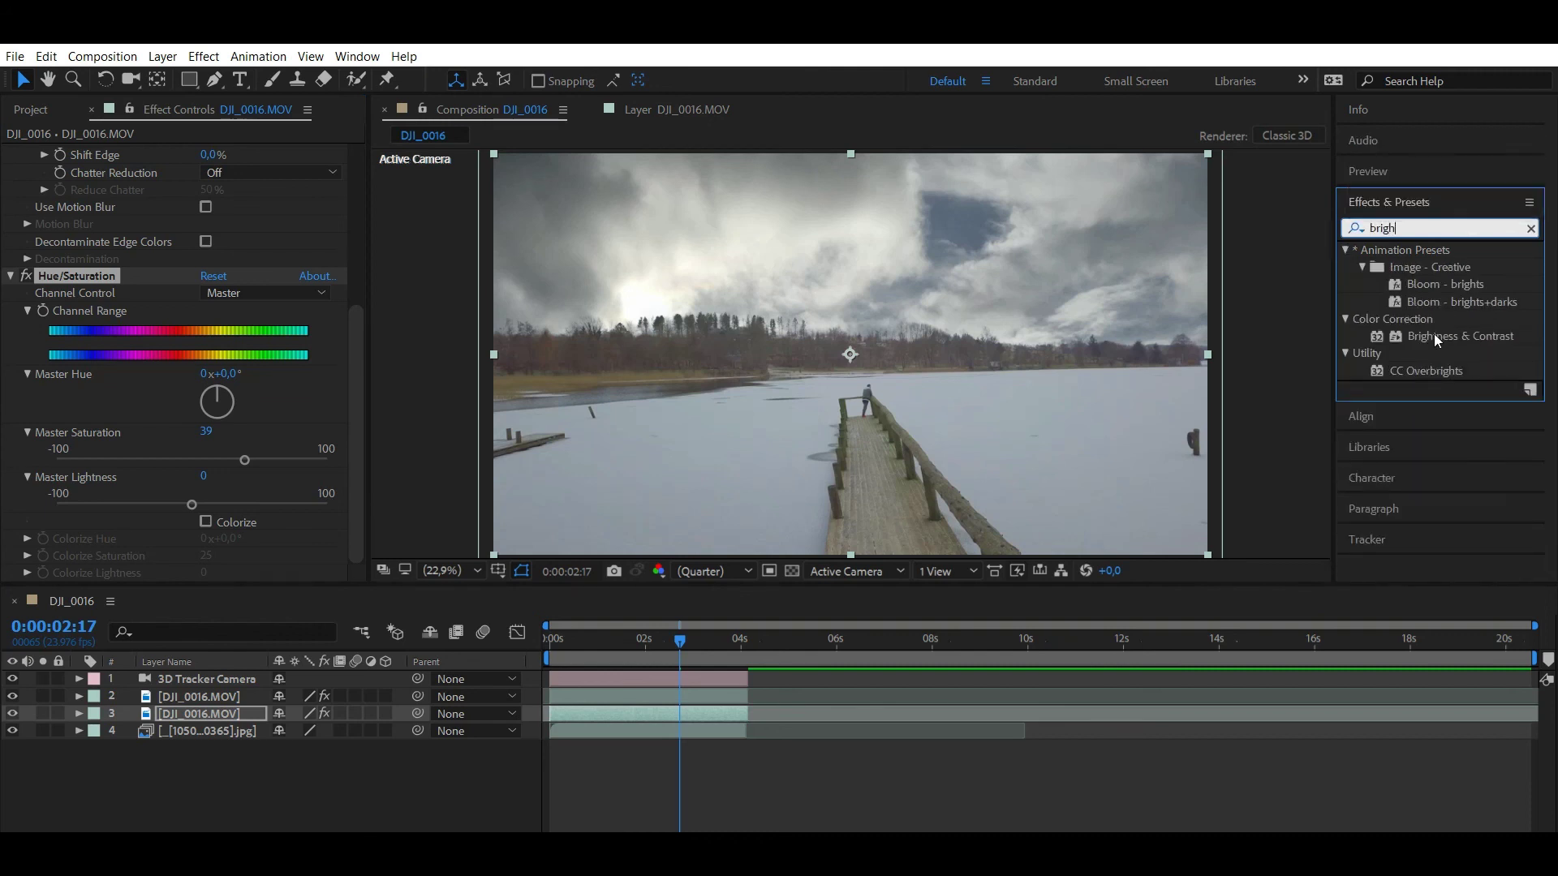
drag(1434, 333, 698, 713)
drag(205, 556, 248, 555)
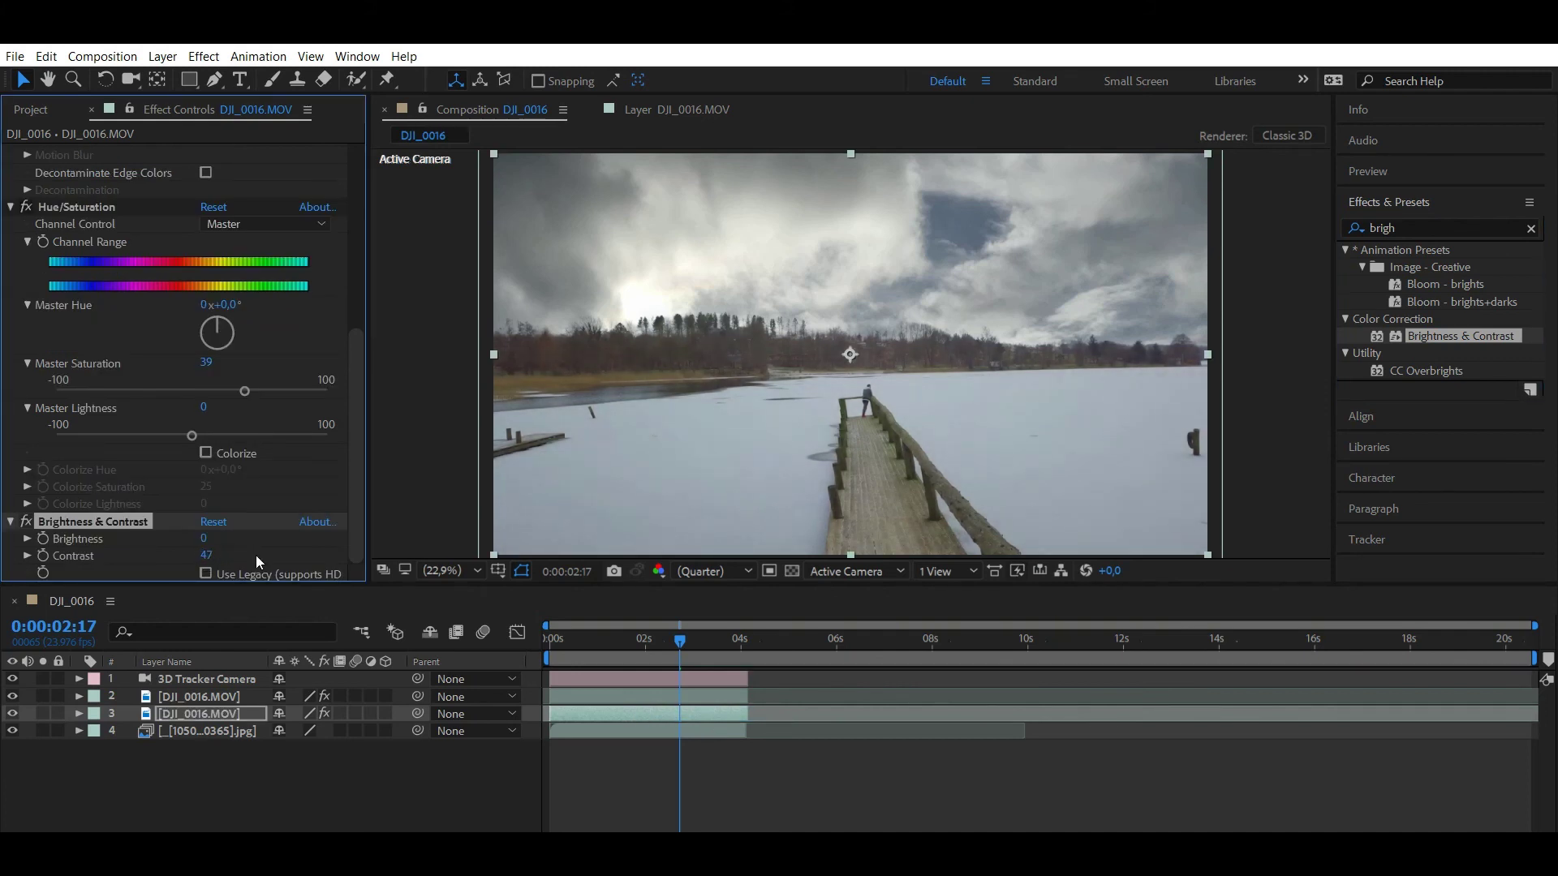
- Play back the composition repeatedly from its start to review the graded footage and the sky transition
click(553, 641)
click(565, 728)
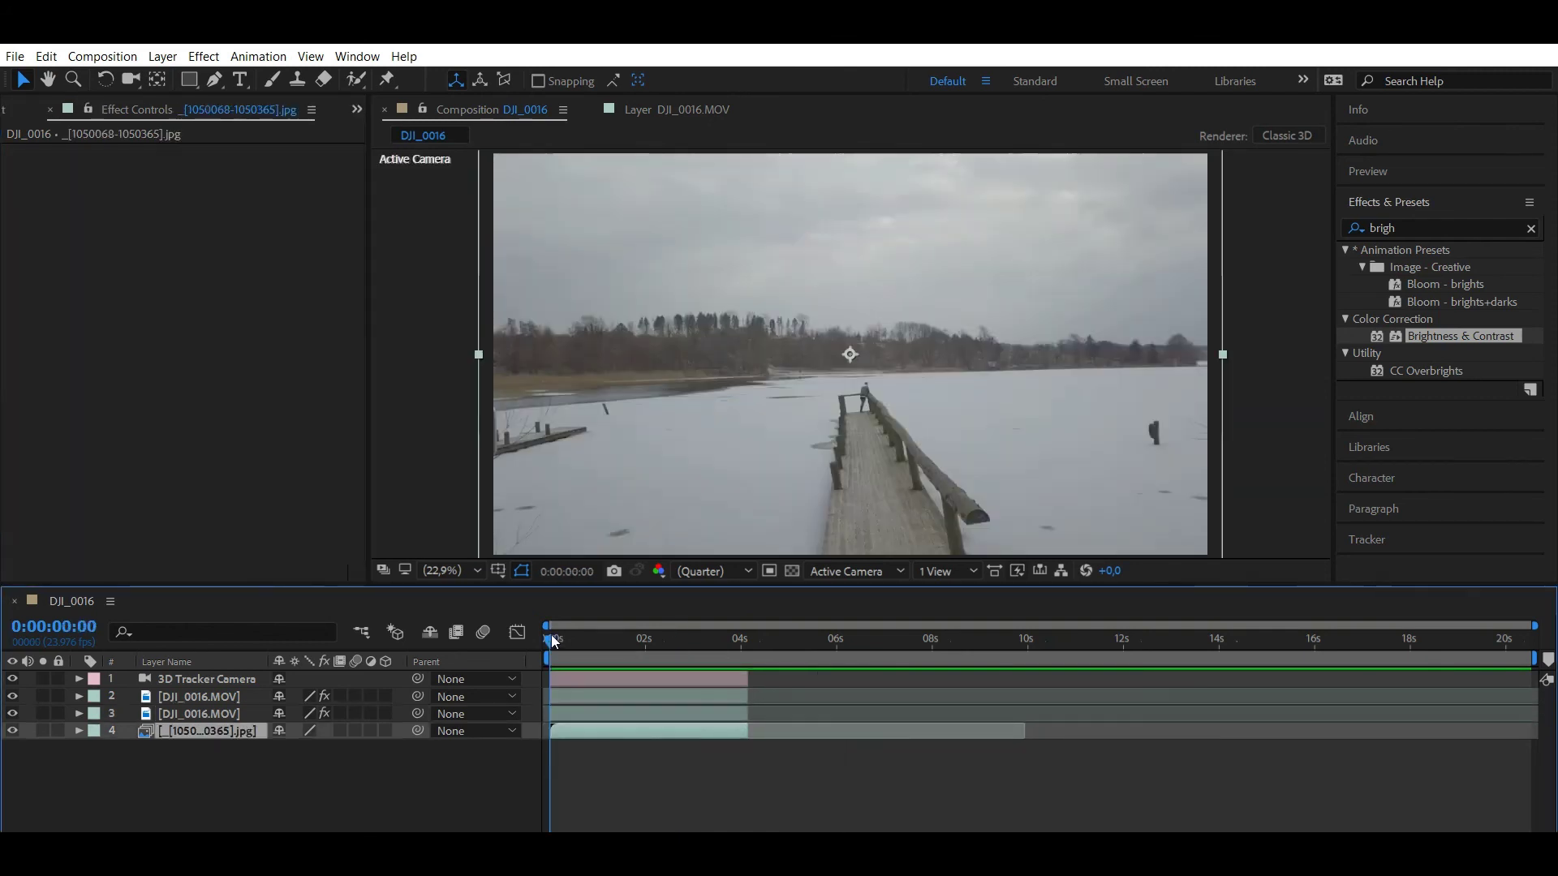
key(space)
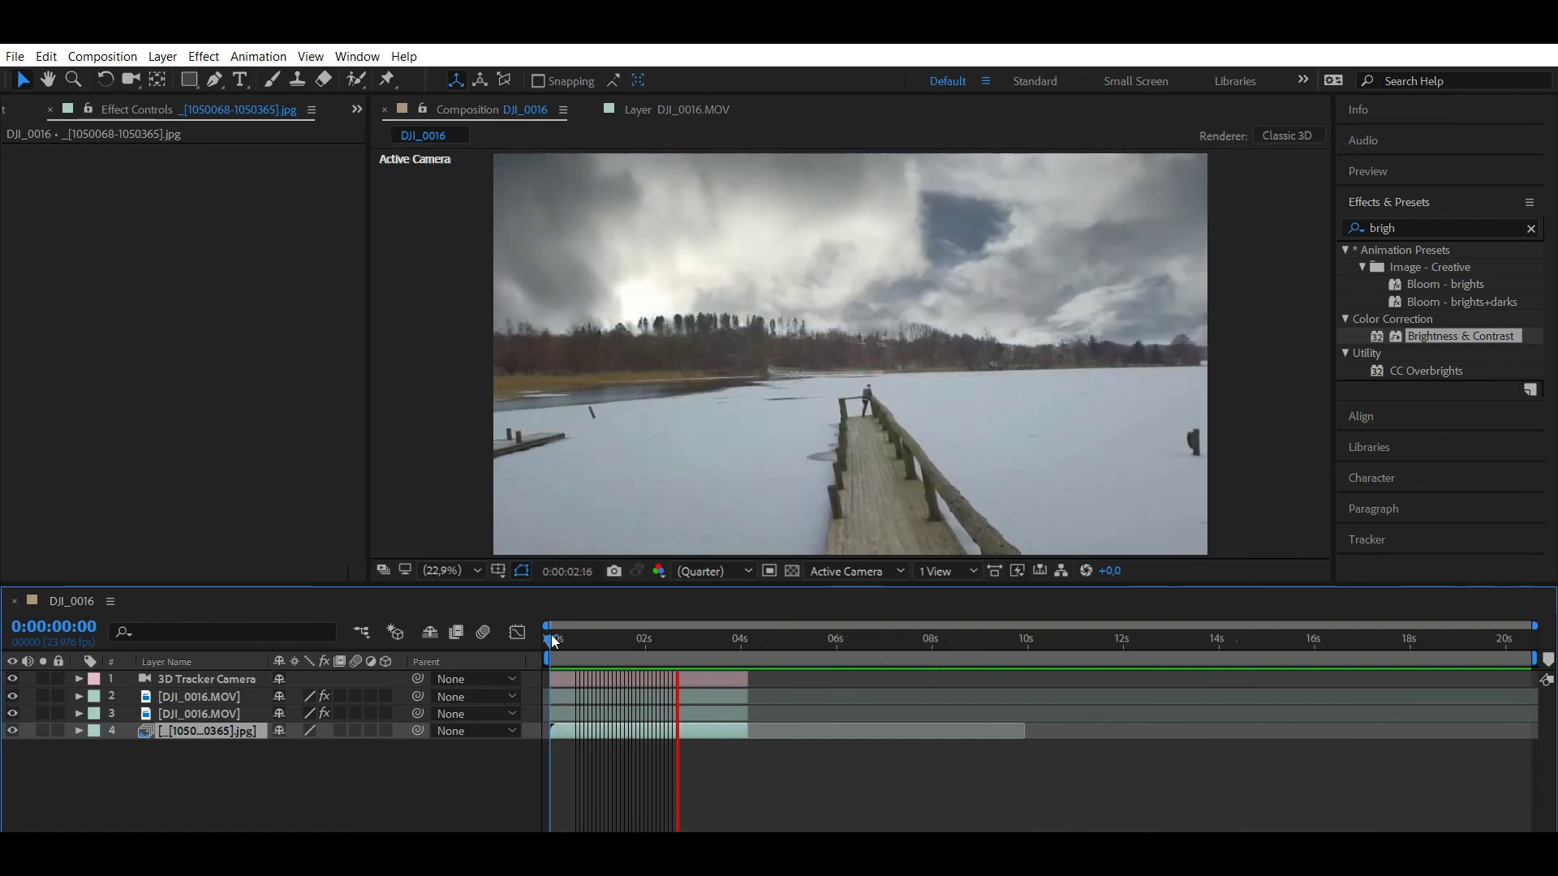
key(space)
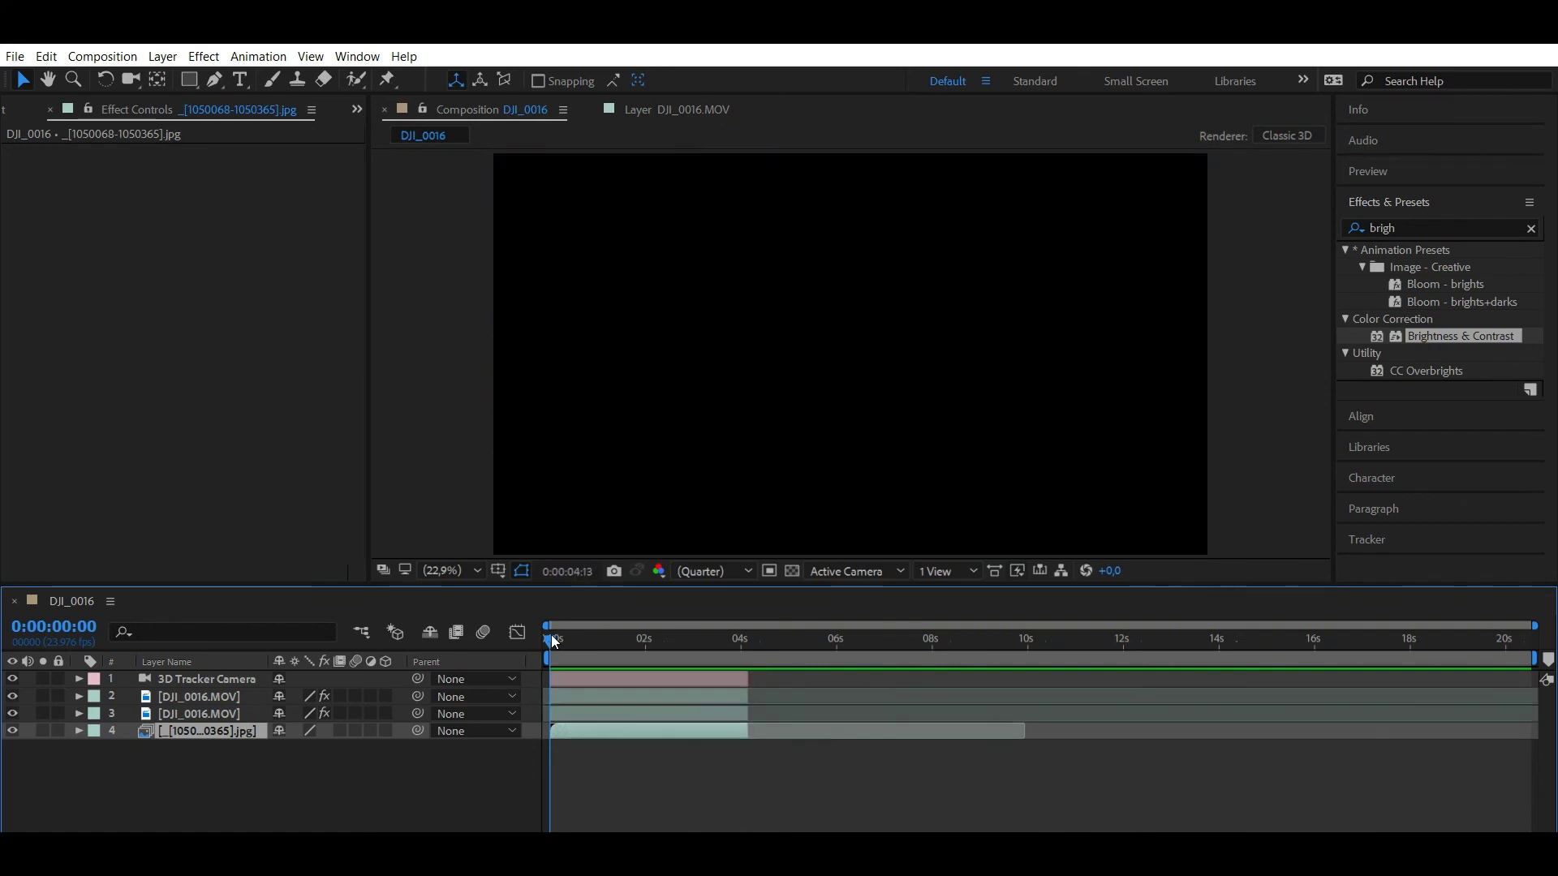
key(space)
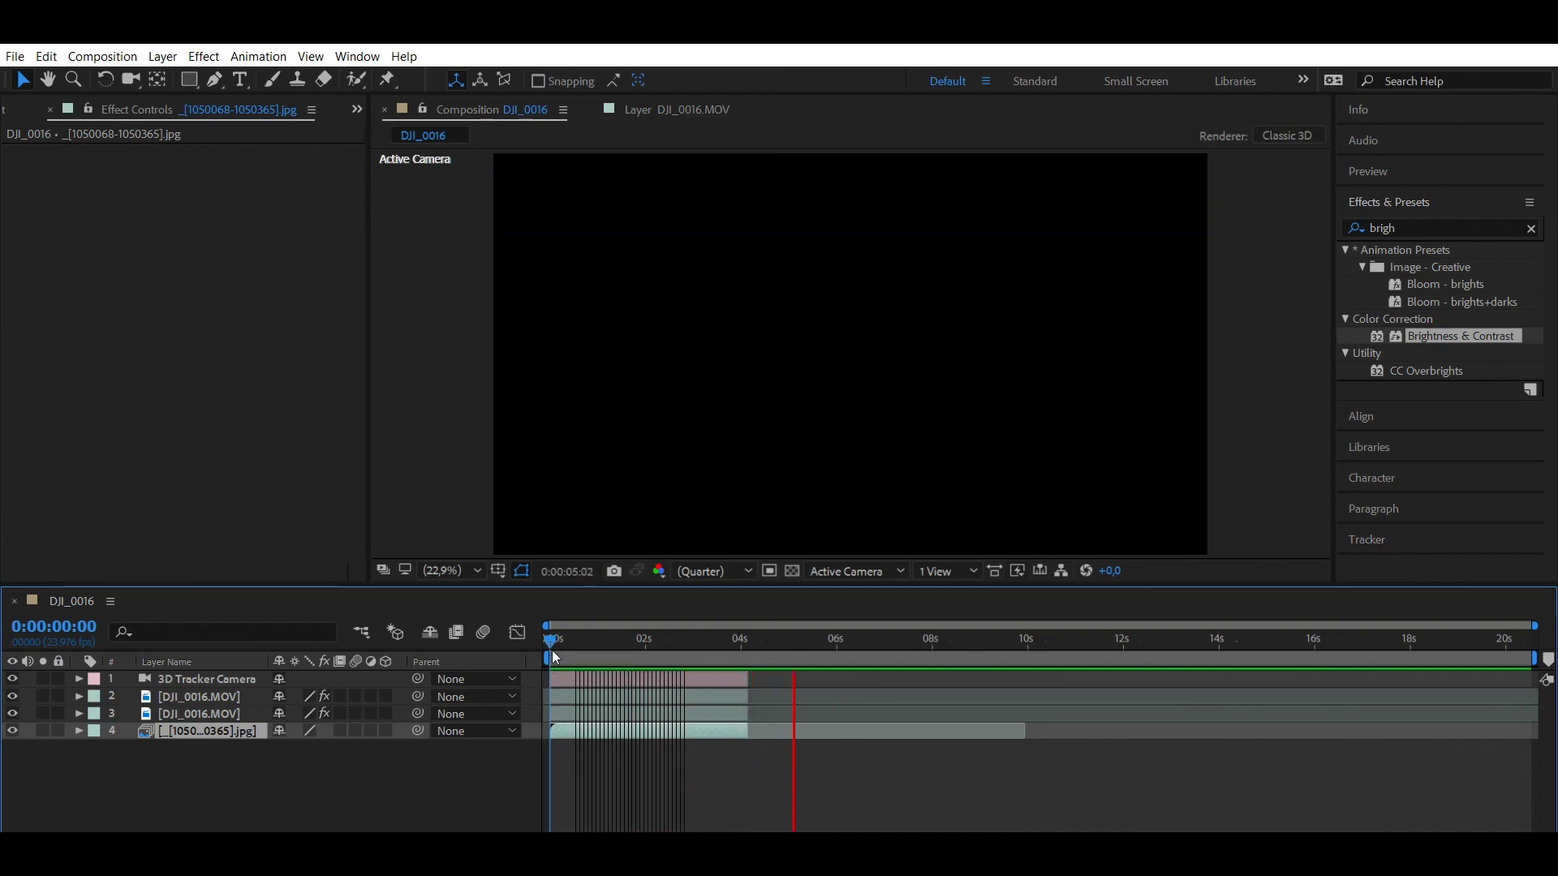
key(space)
key(space)
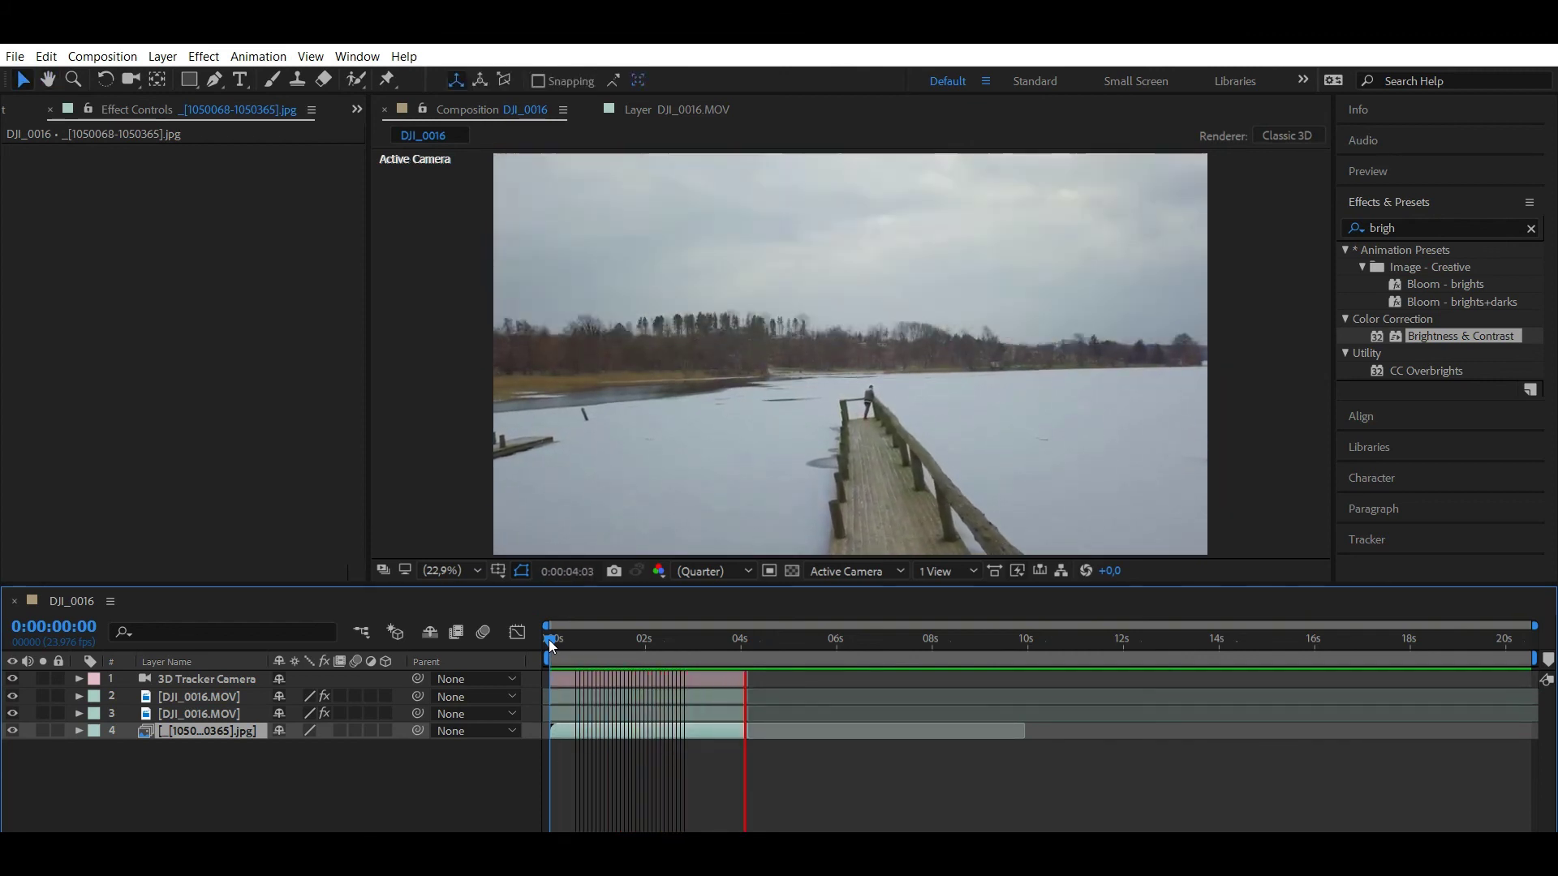
key(space)
key(space)
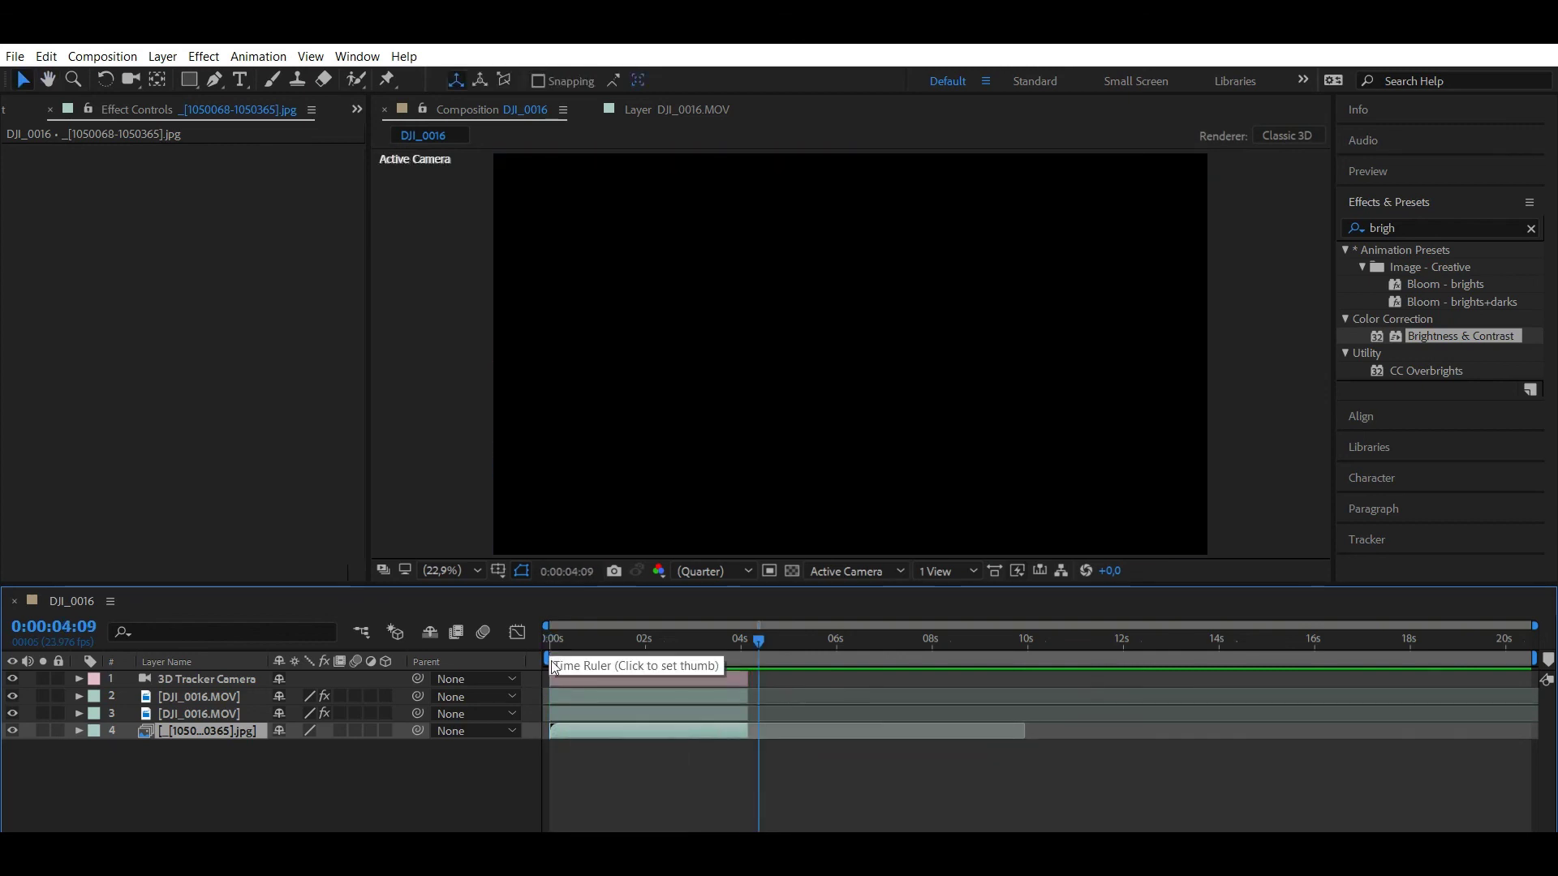
- Open MVI_3045.MOV for rotoscoping and paint a Roto Brush foreground stroke through the background around the man at 0:00:03:13
mouse_move(375, 858)
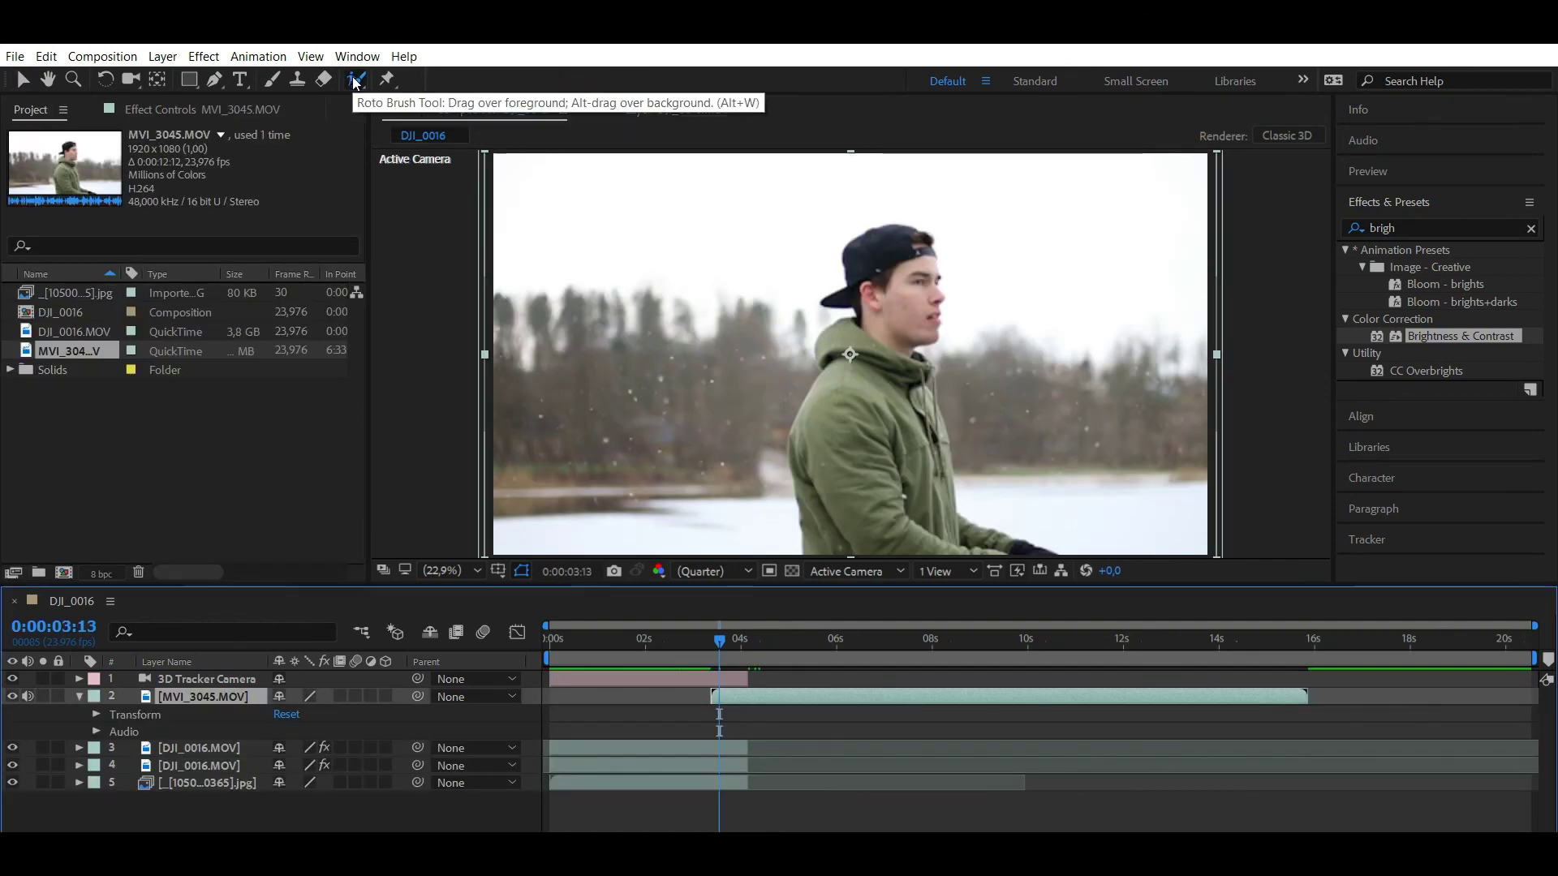
click(355, 81)
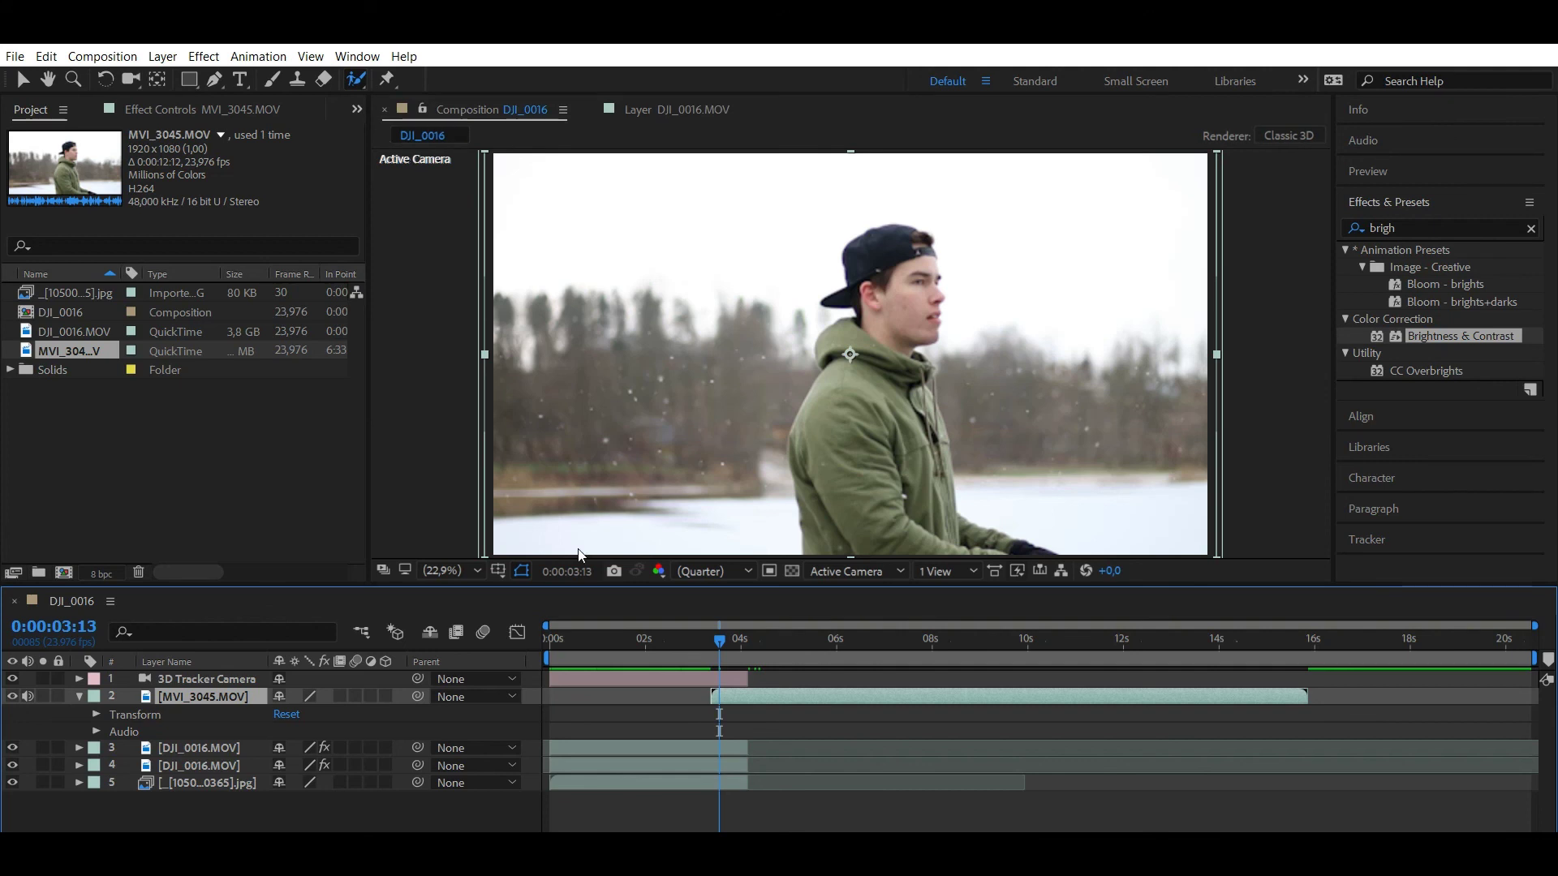
double_click(732, 698)
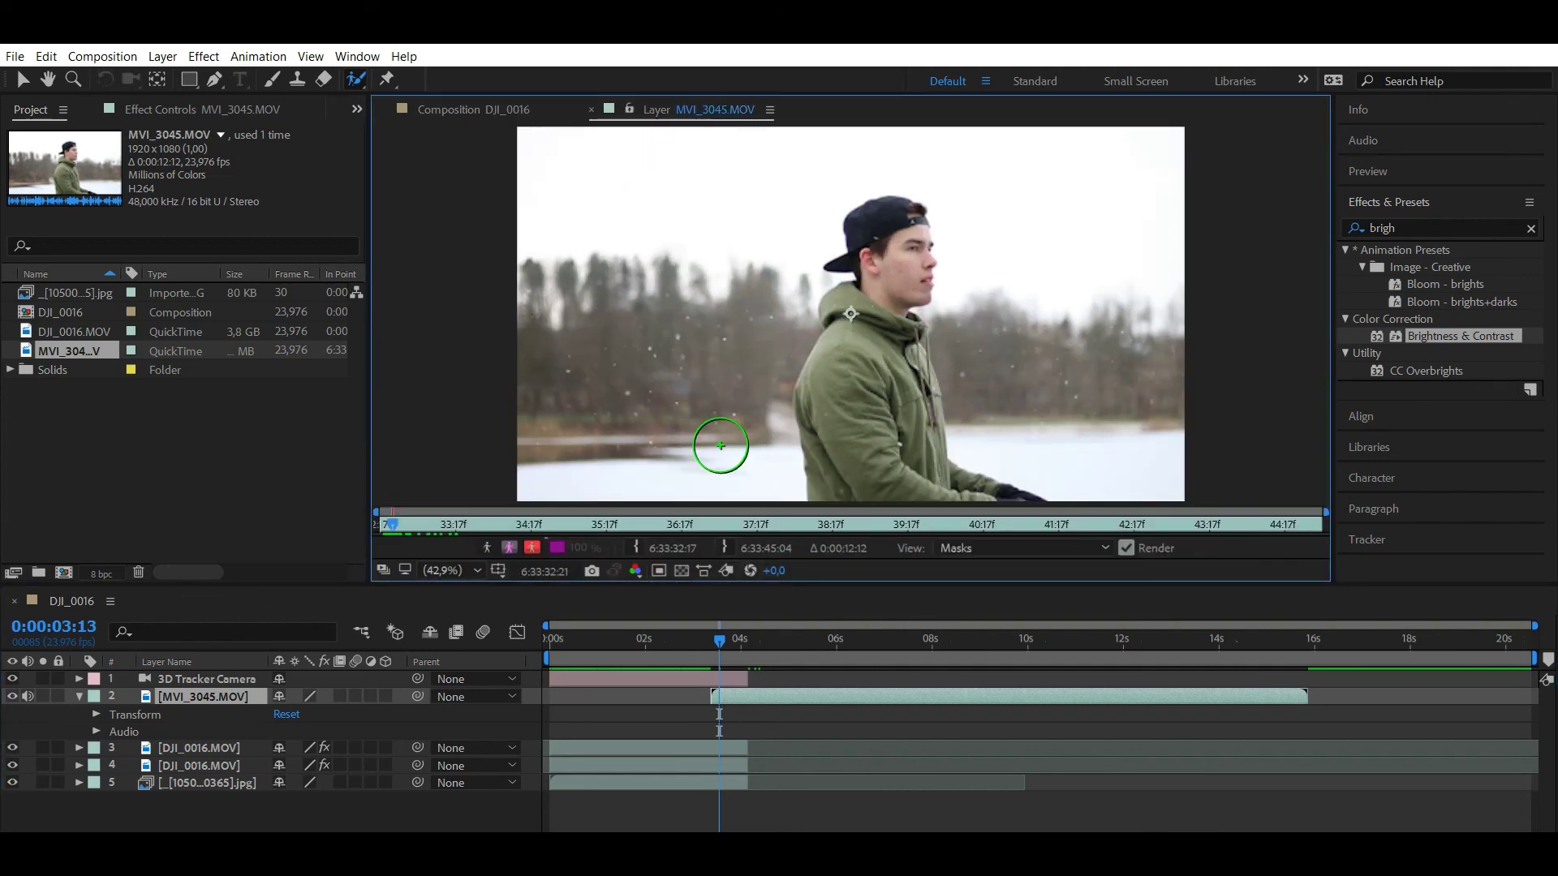
drag(751, 426, 753, 424)
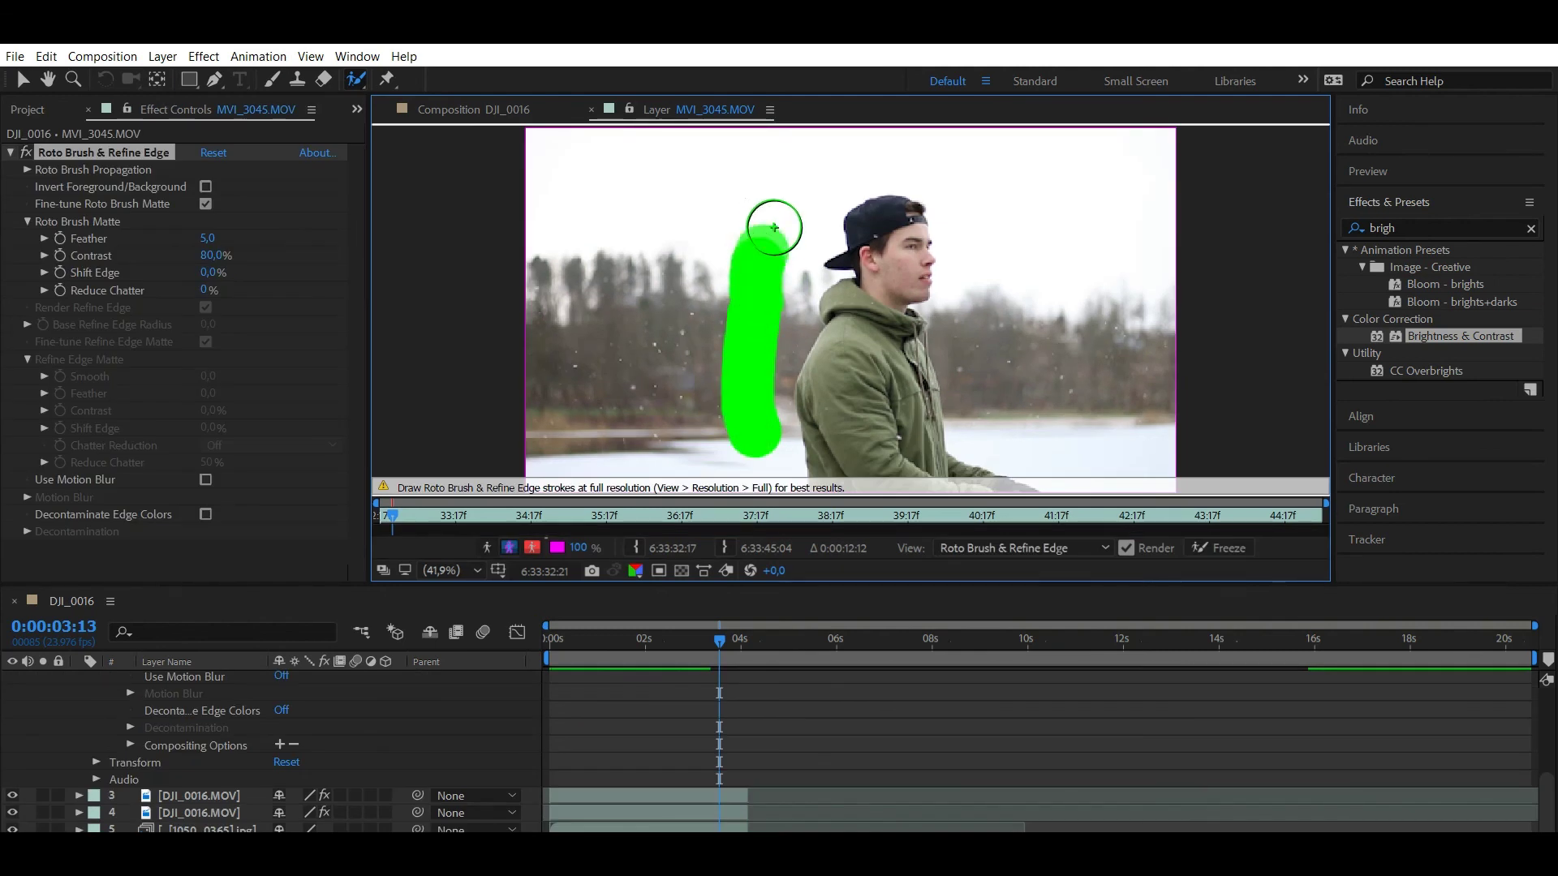
drag(1042, 442, 1043, 443)
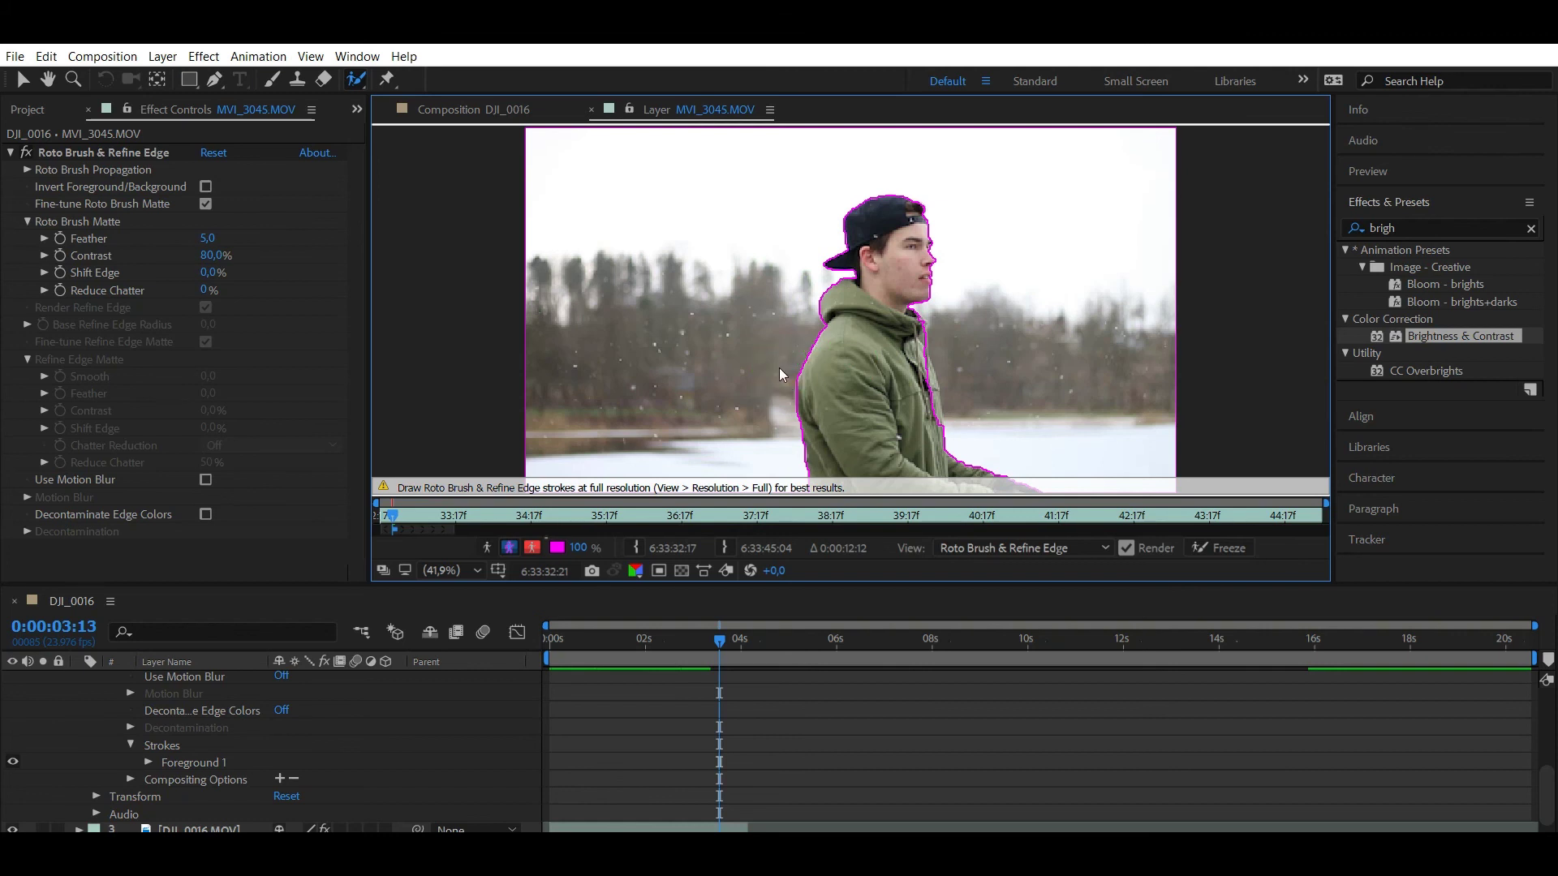
- Propagate the Roto Brush selection three frames back to 0:00:03:10 near the start of the MVI_3045.MOV clip
key(Page_Up)
key(Page_Up)
key(Page_Up)
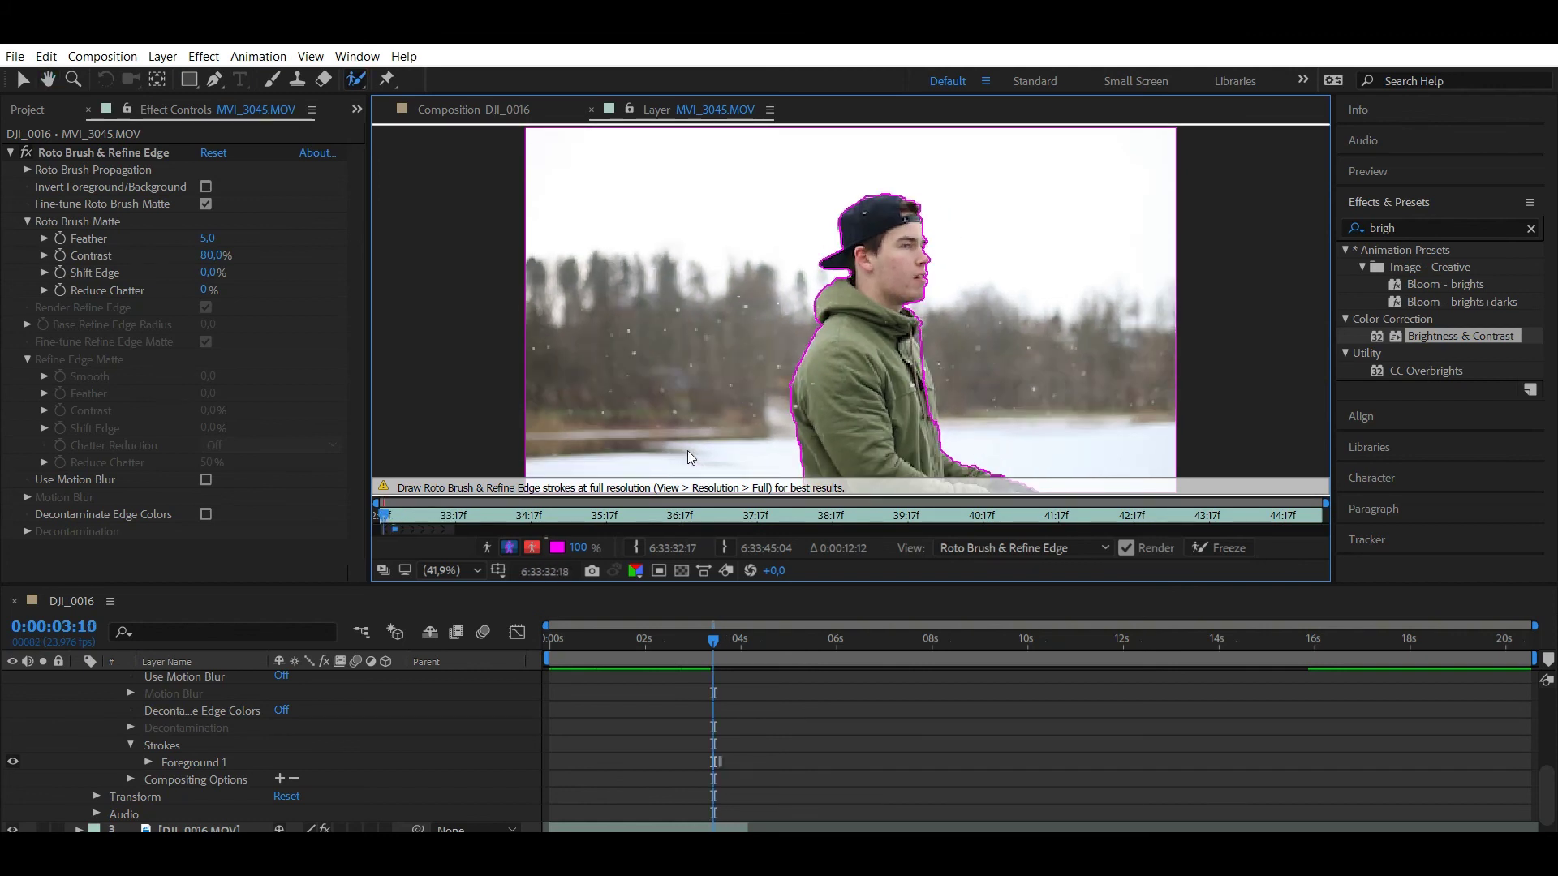
- Return to the DJI_0016 composition and enable Invert Foreground/Background in the MVI_3045.MOV Roto Brush effect
click(513, 110)
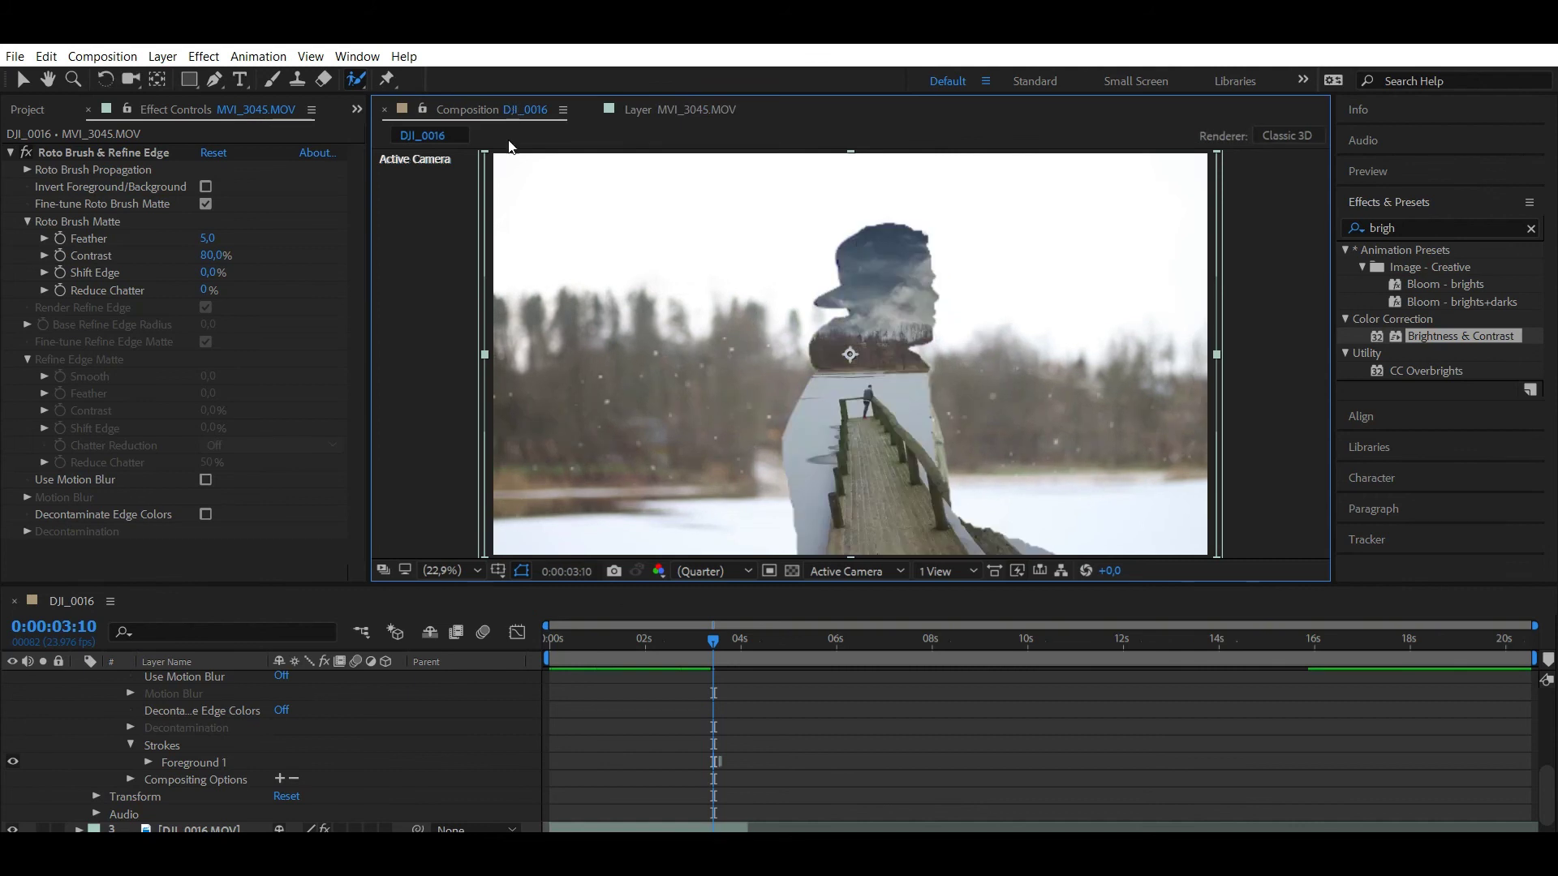
drag(713, 642, 722, 643)
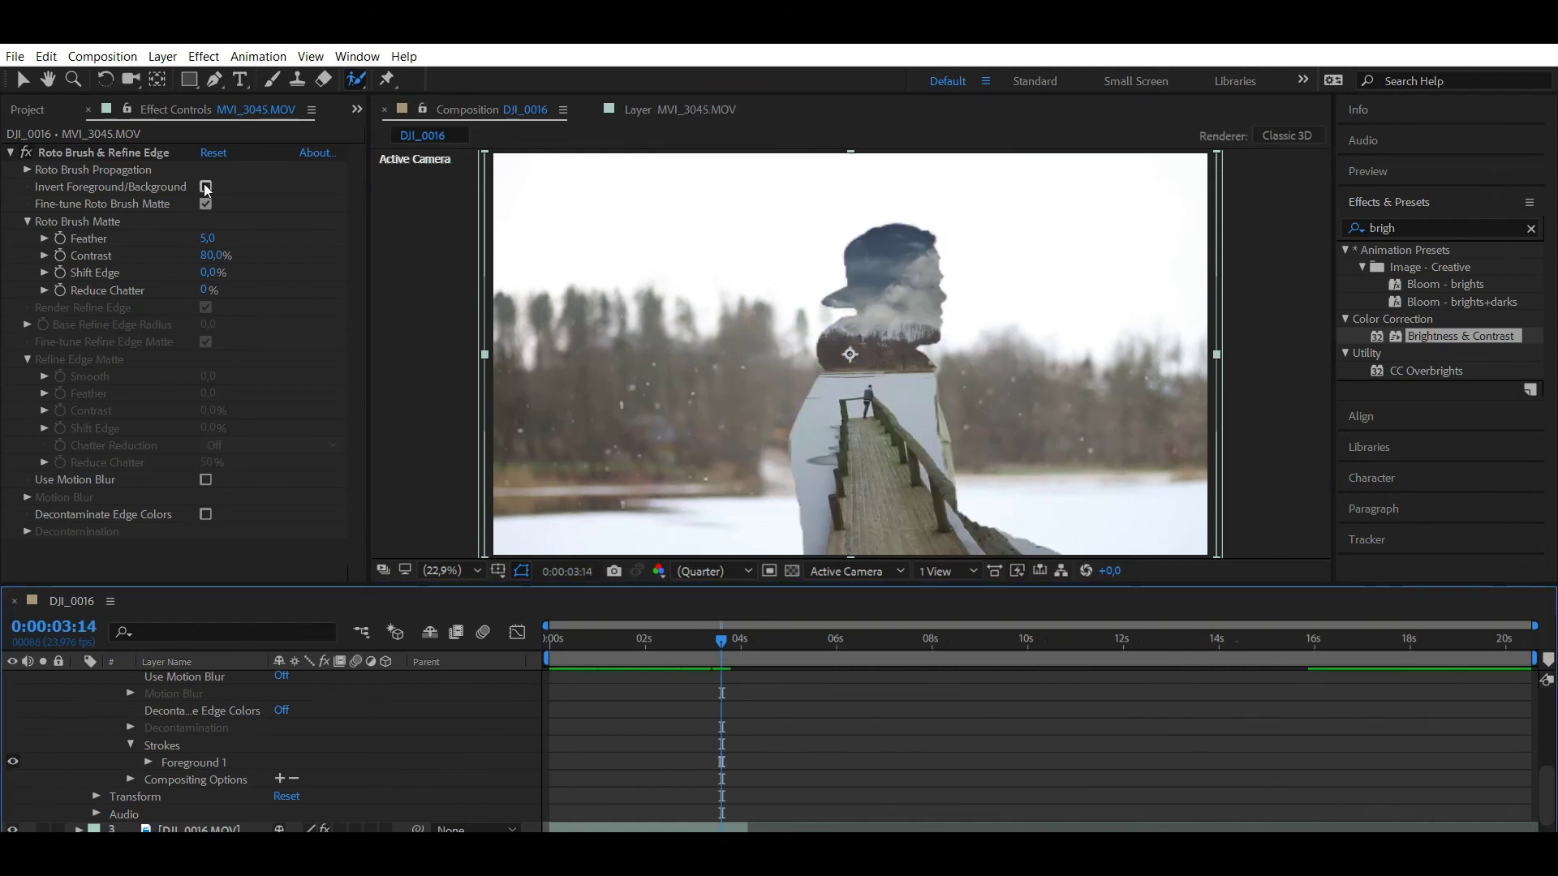
click(206, 187)
- Preview the rotoscoped man over the drone footage, starting before his entrance and again from the composition's start
mouse_move(723, 643)
mouse_down()
mouse_move(694, 639)
mouse_move(722, 640)
mouse_up()
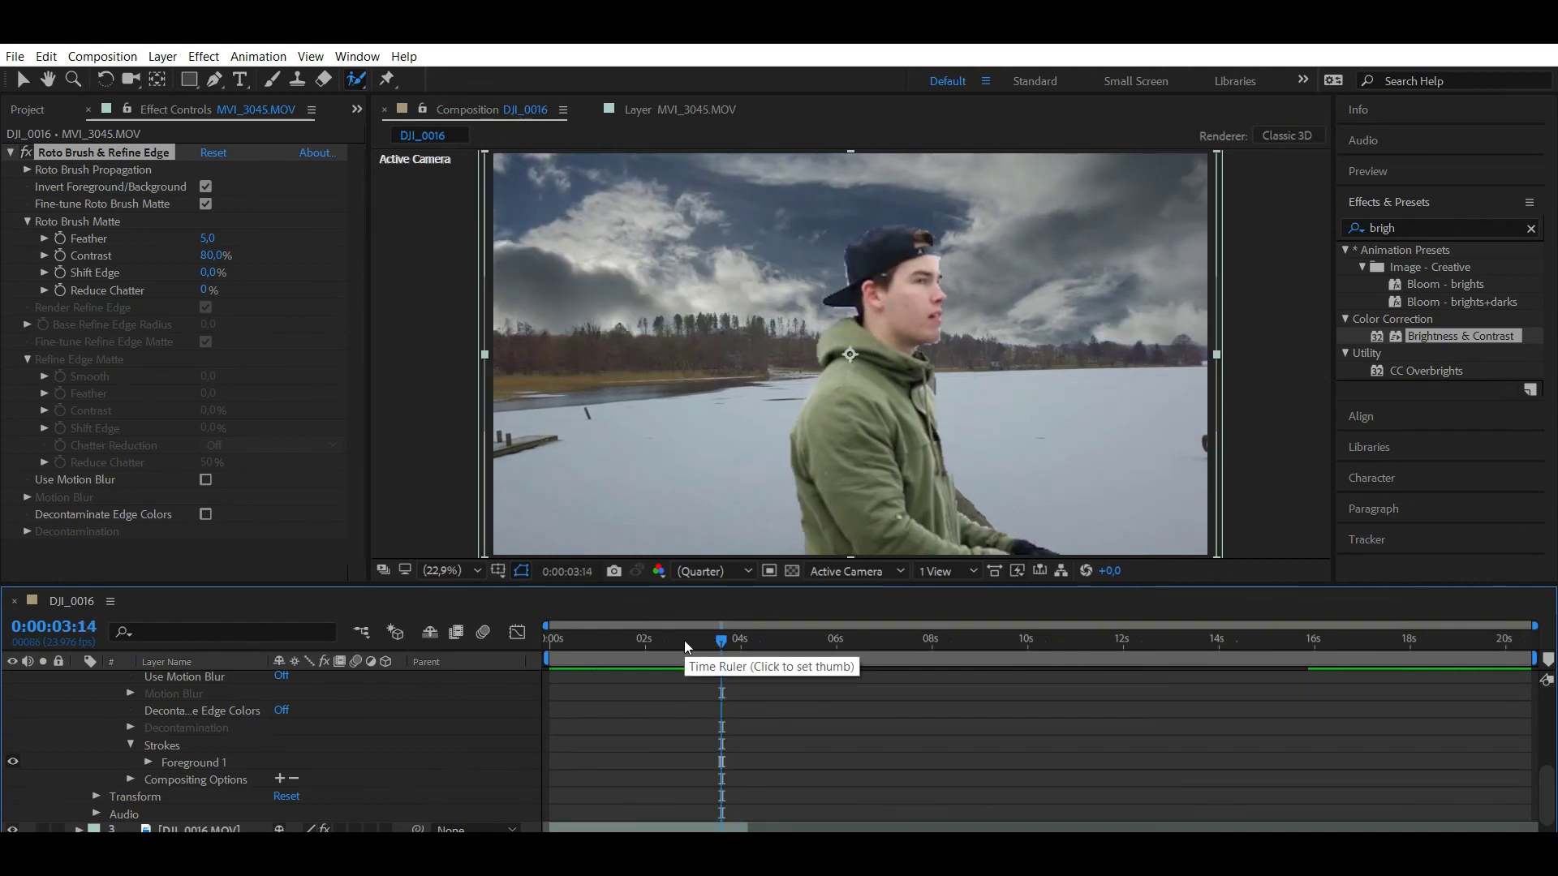
click(684, 640)
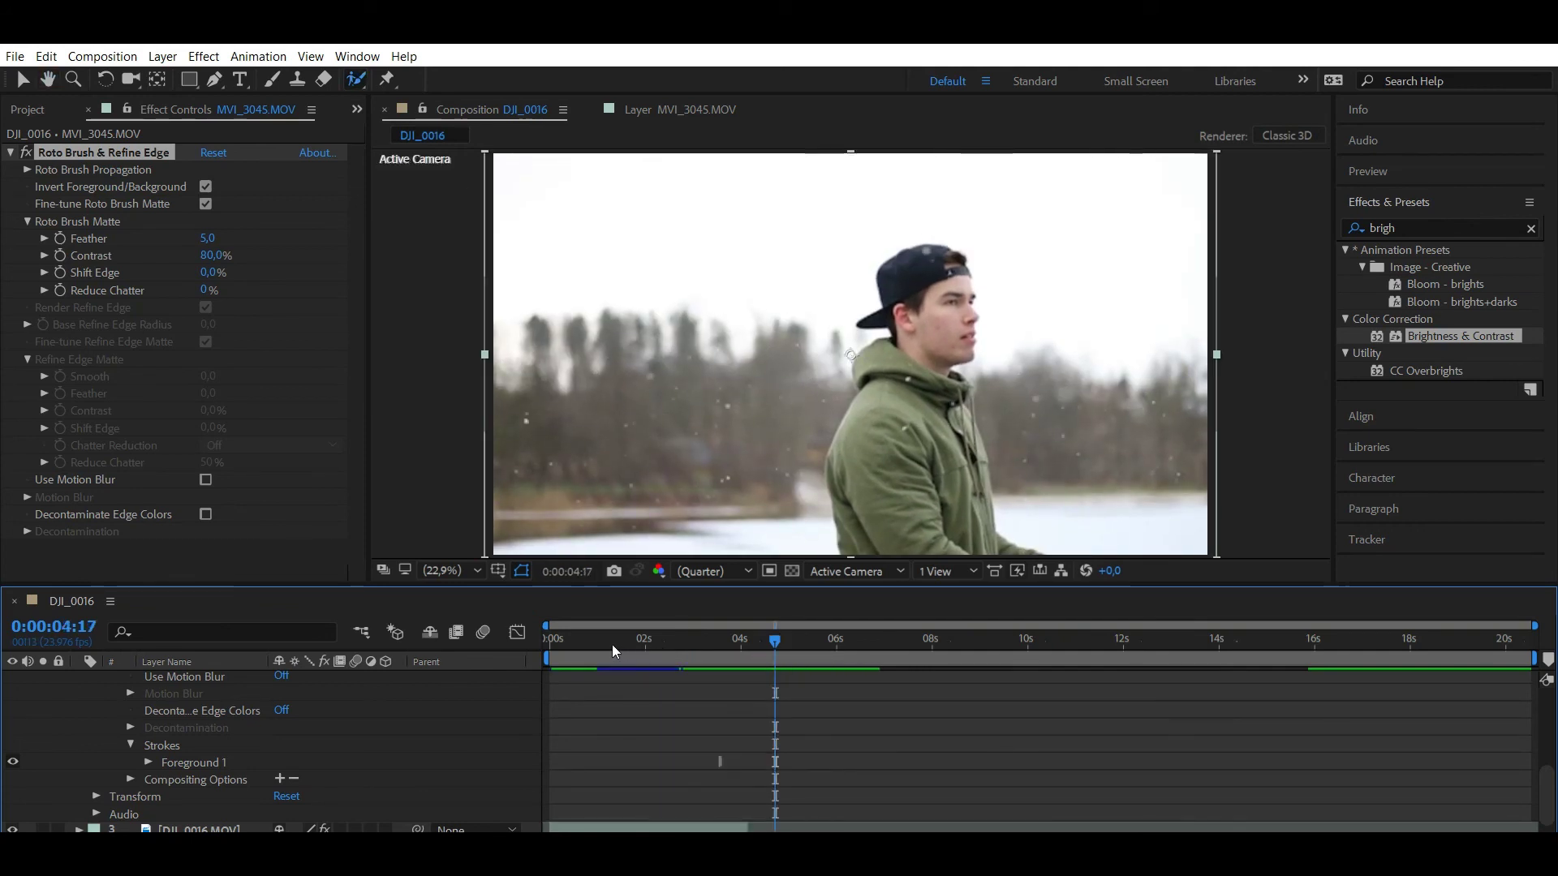
click(550, 640)
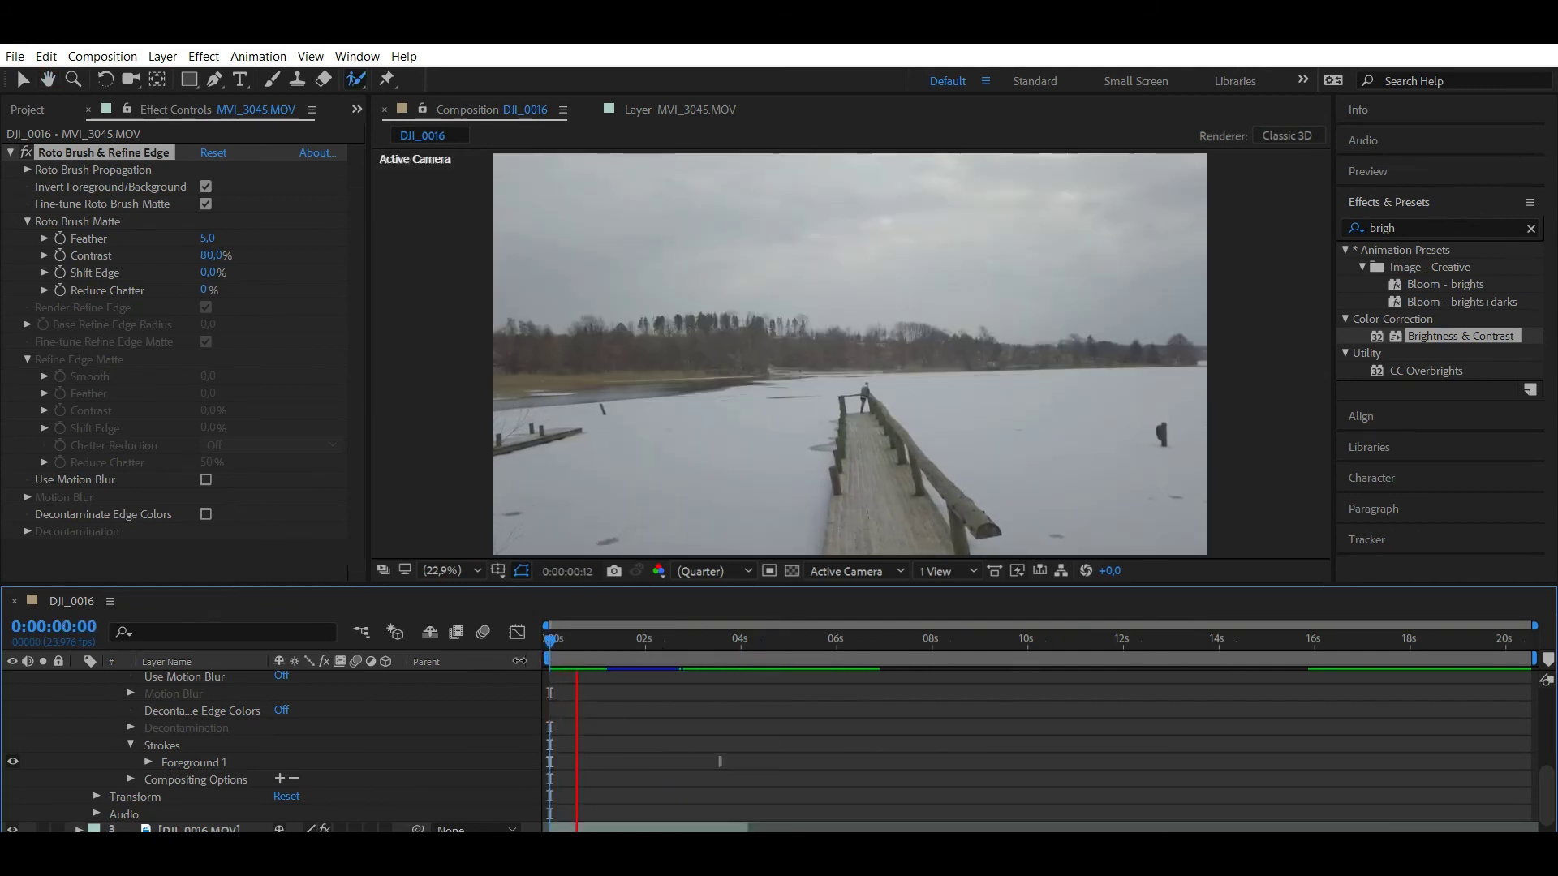